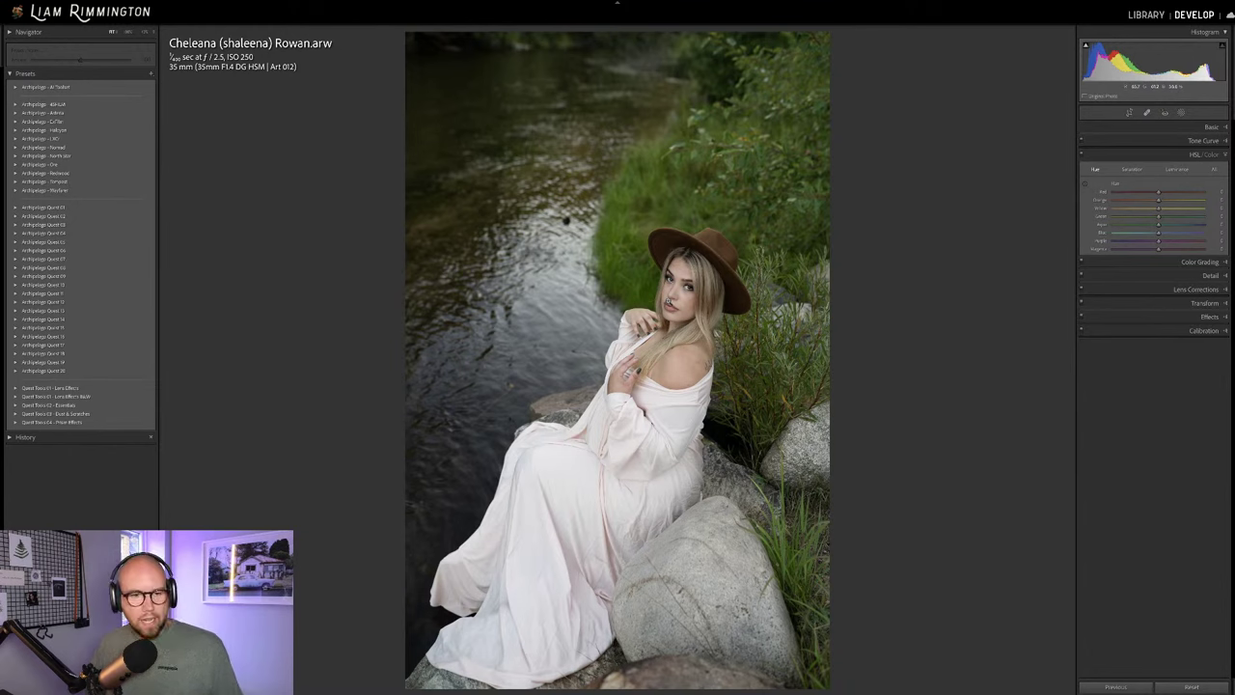
# Inspect the model's face up close, then bring up the Basic panel and nudge Temp.
pyautogui.click(662, 306)
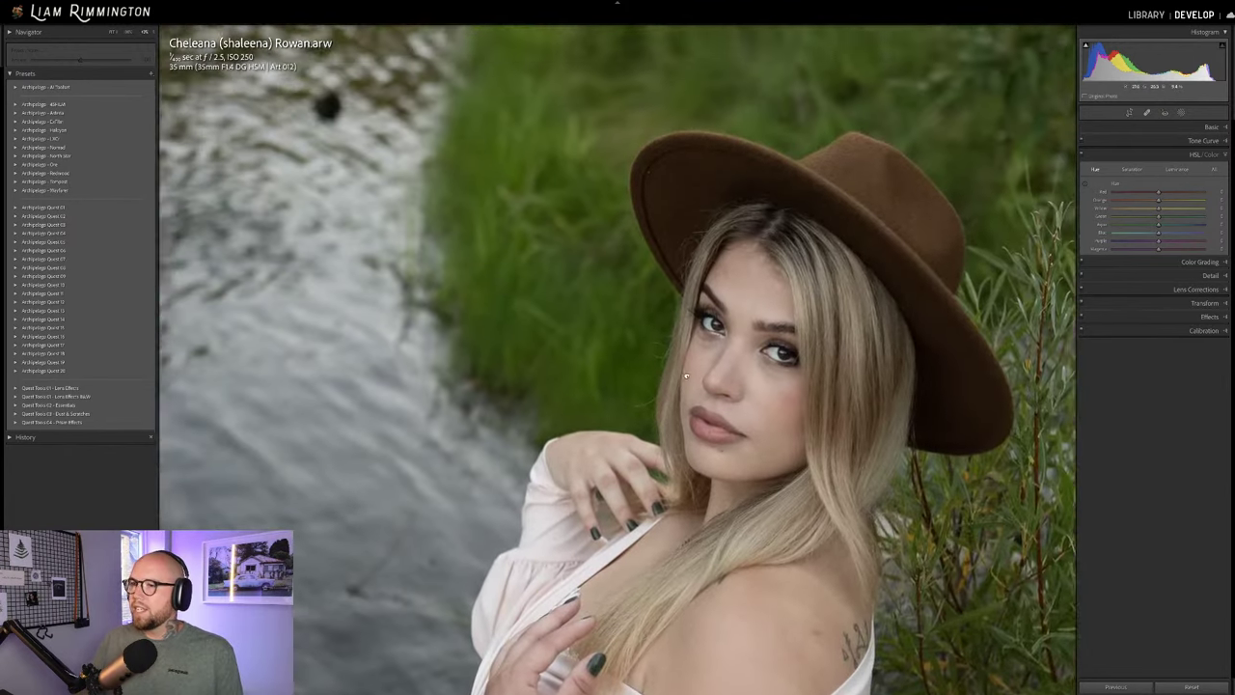
pyautogui.moveTo(686, 375); pyautogui.dragTo(709, 294)
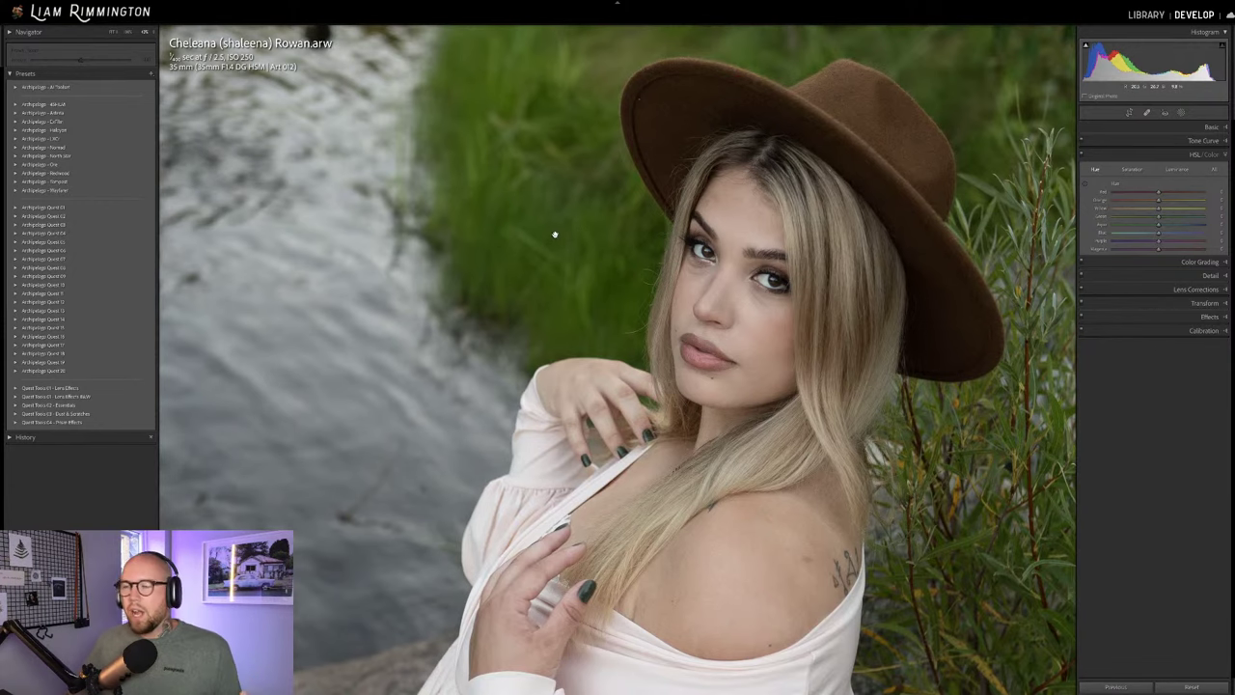
pyautogui.moveTo(555, 235); pyautogui.dragTo(606, 354)
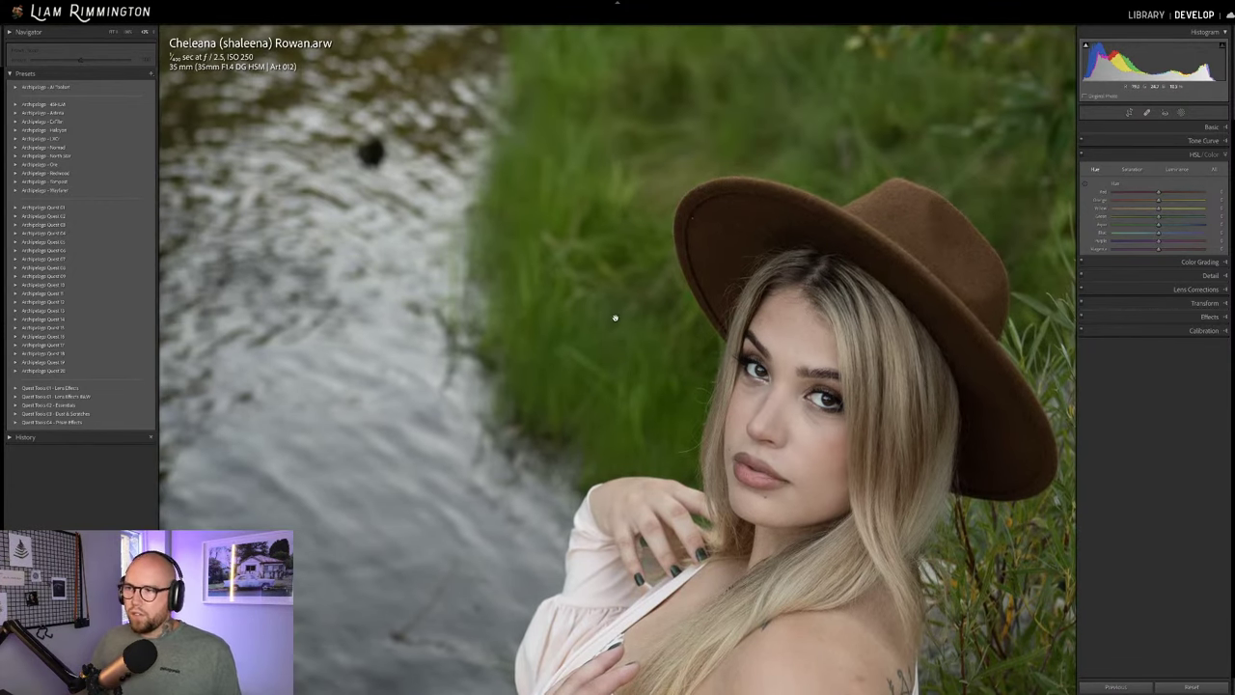
pyautogui.scroll(-5, 599, 318)
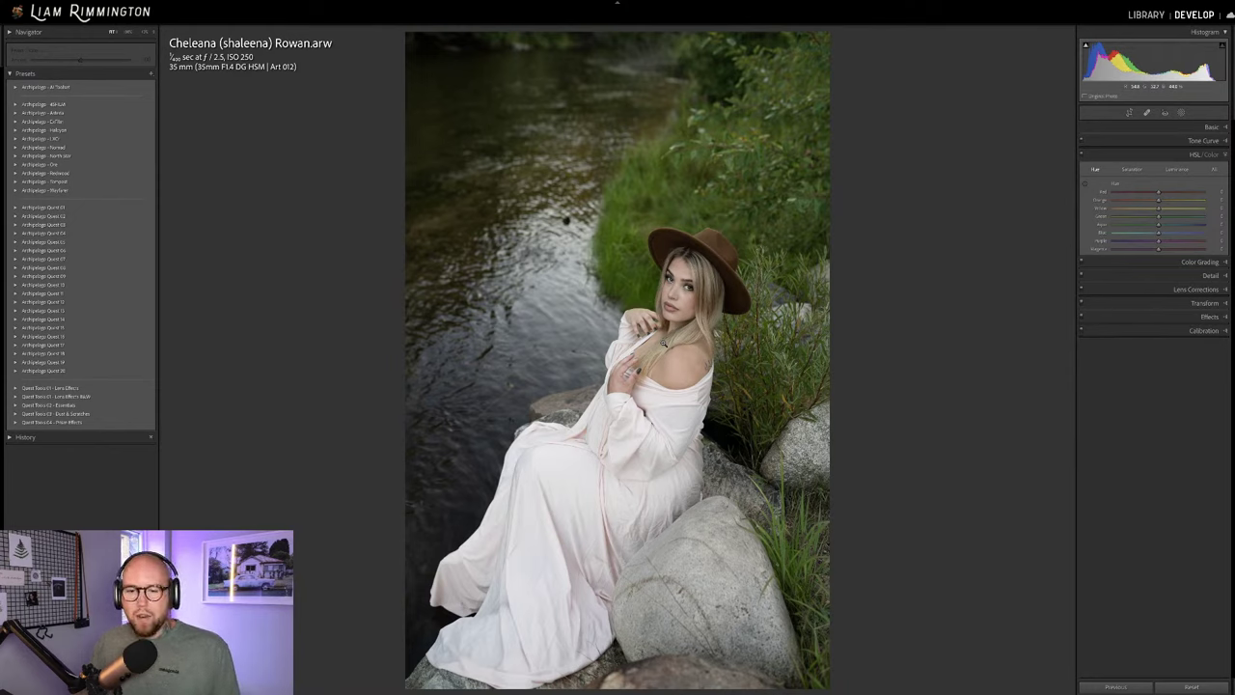
pyautogui.click(1176, 127)
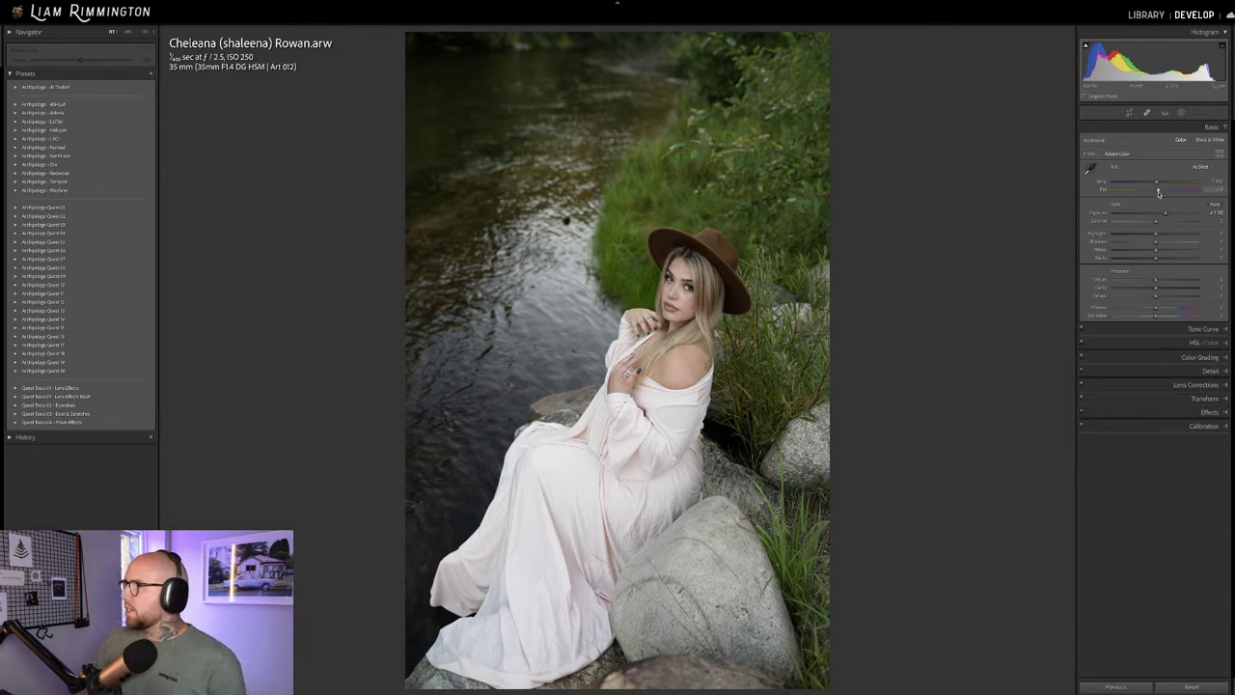
pyautogui.moveTo(1157, 183); pyautogui.dragTo(1160, 191)
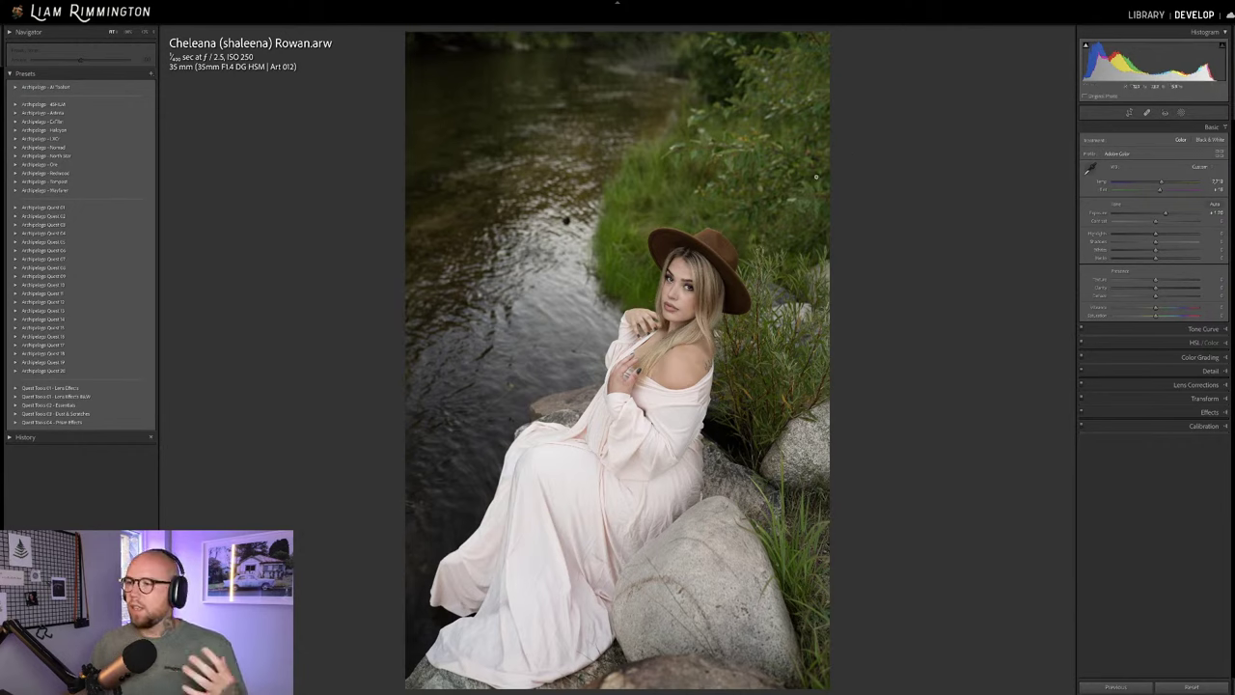
# Apply the first Archipelago film preset, raise Exposure slightly, and reset the profile Amount to 100.
pyautogui.click(16, 104)
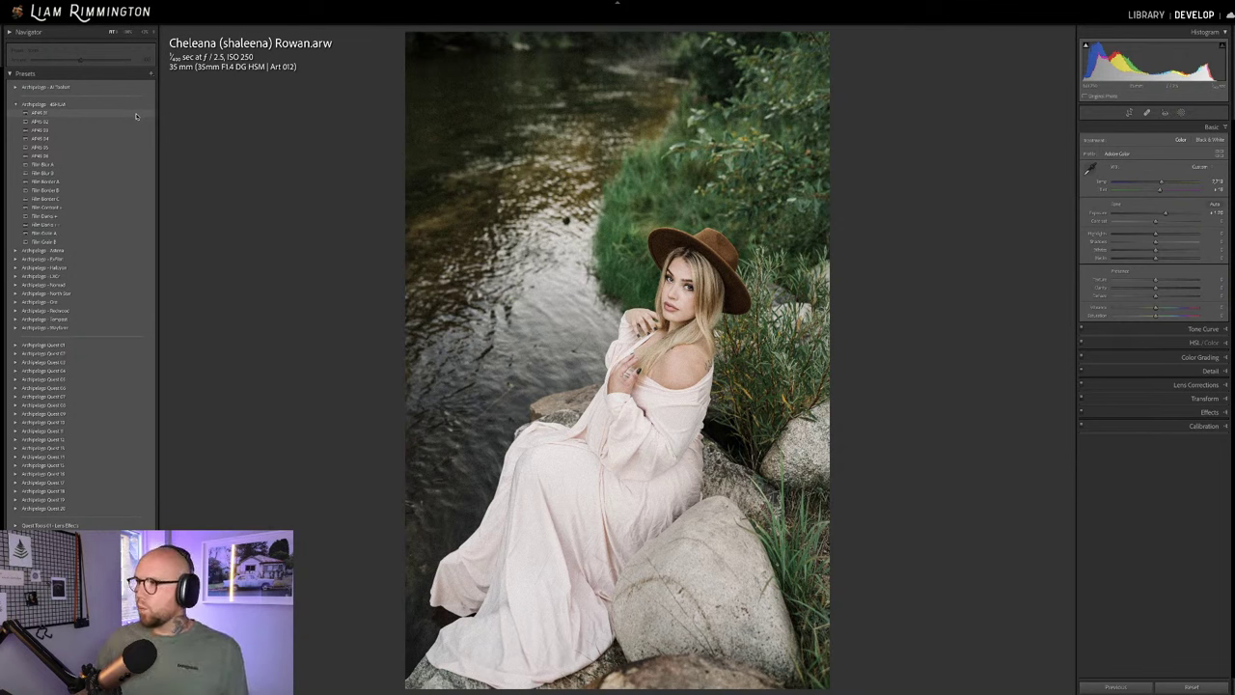
pyautogui.click(136, 113)
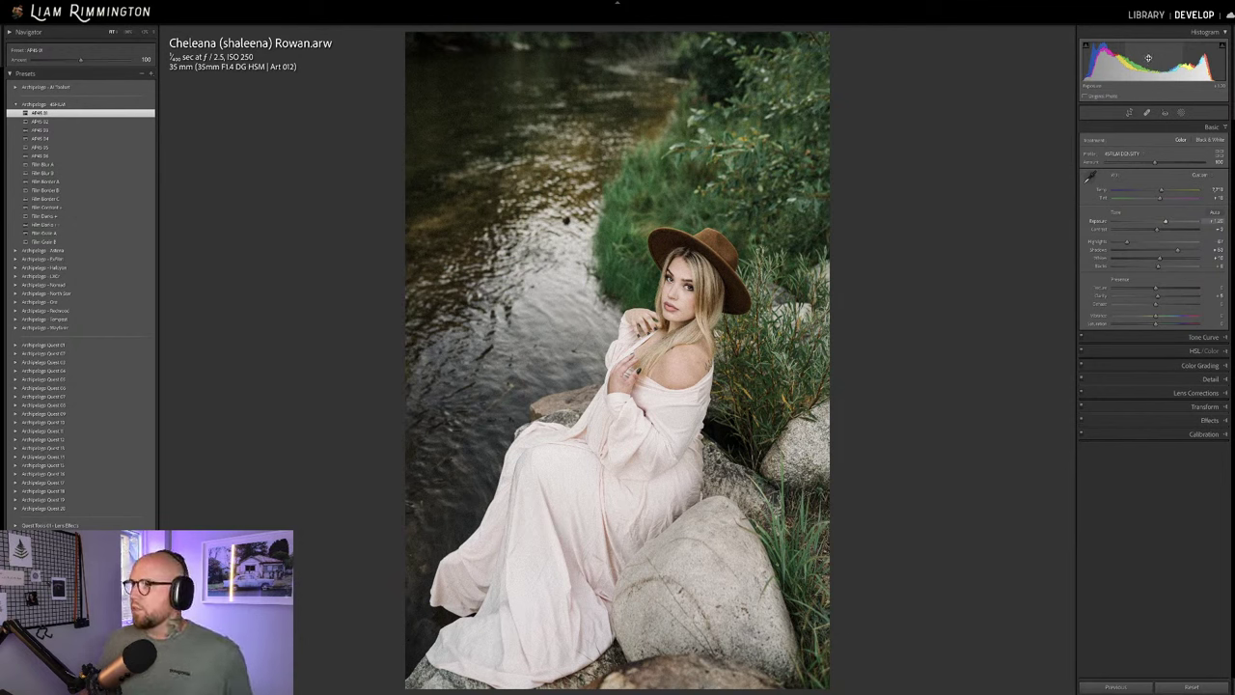
pyautogui.moveTo(1150, 61); pyautogui.dragTo(1148, 61)
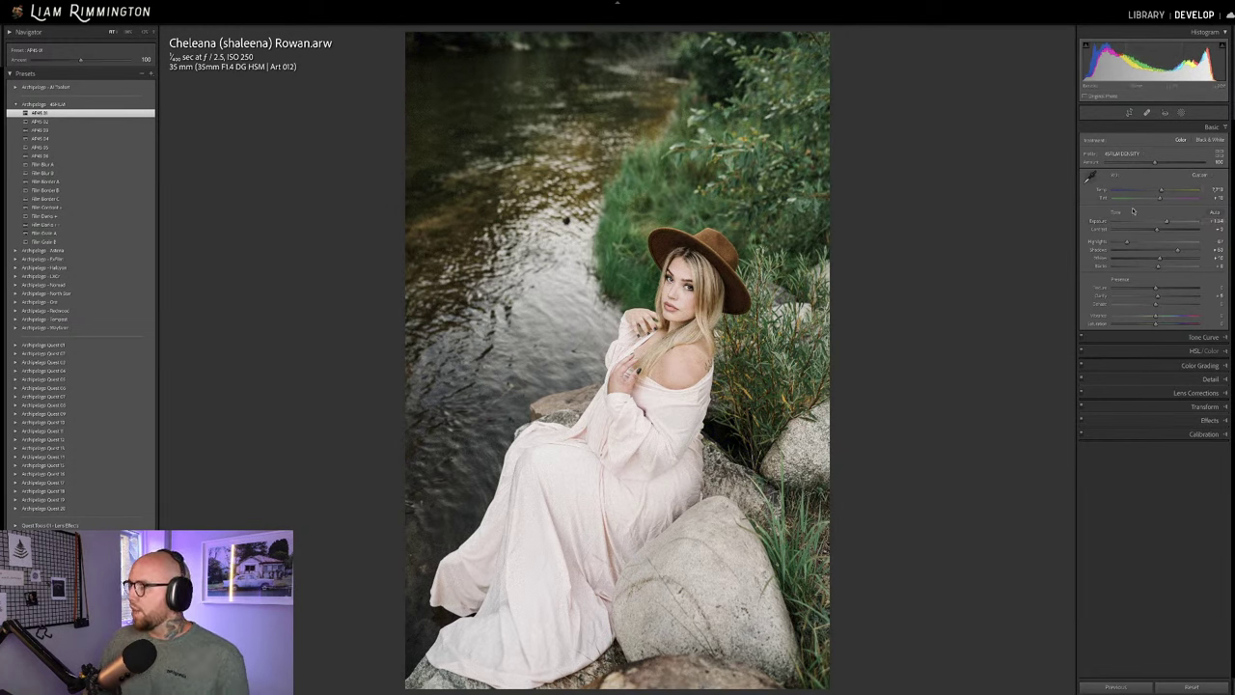
pyautogui.moveTo(1155, 164); pyautogui.dragTo(1114, 175)
pyautogui.doubleClick(1091, 162)
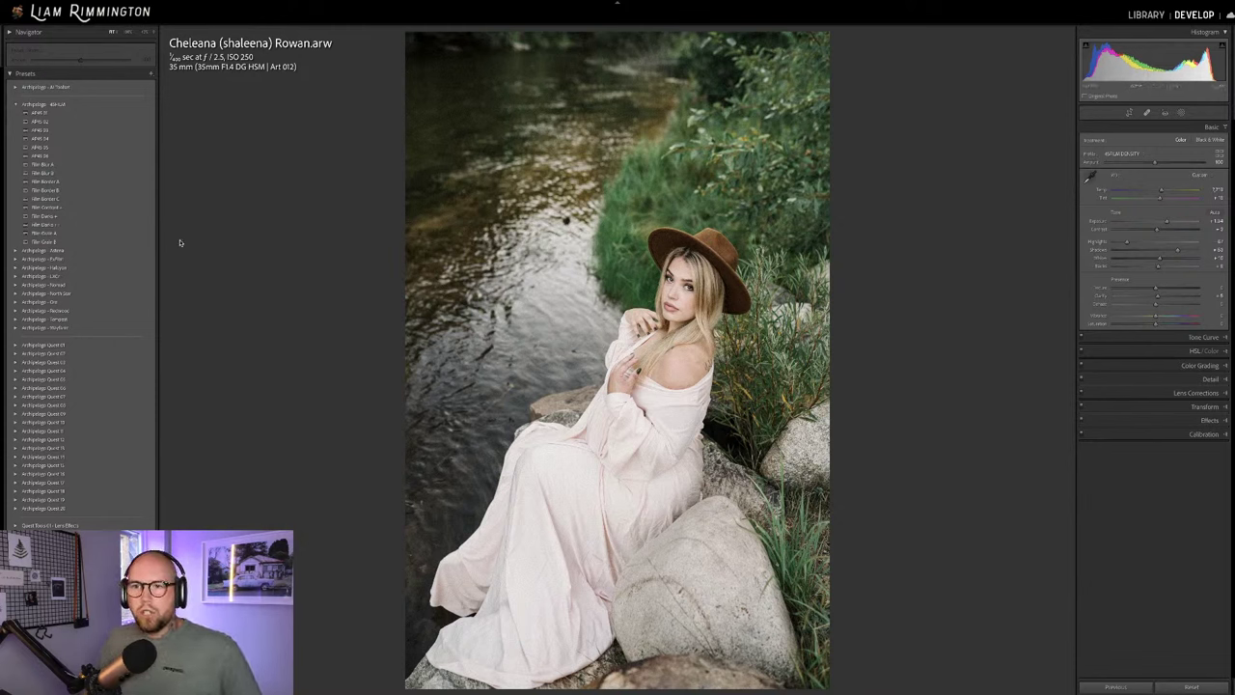
# Add a Film Grain preset and check the grain on the face up close.
pyautogui.click(132, 243)
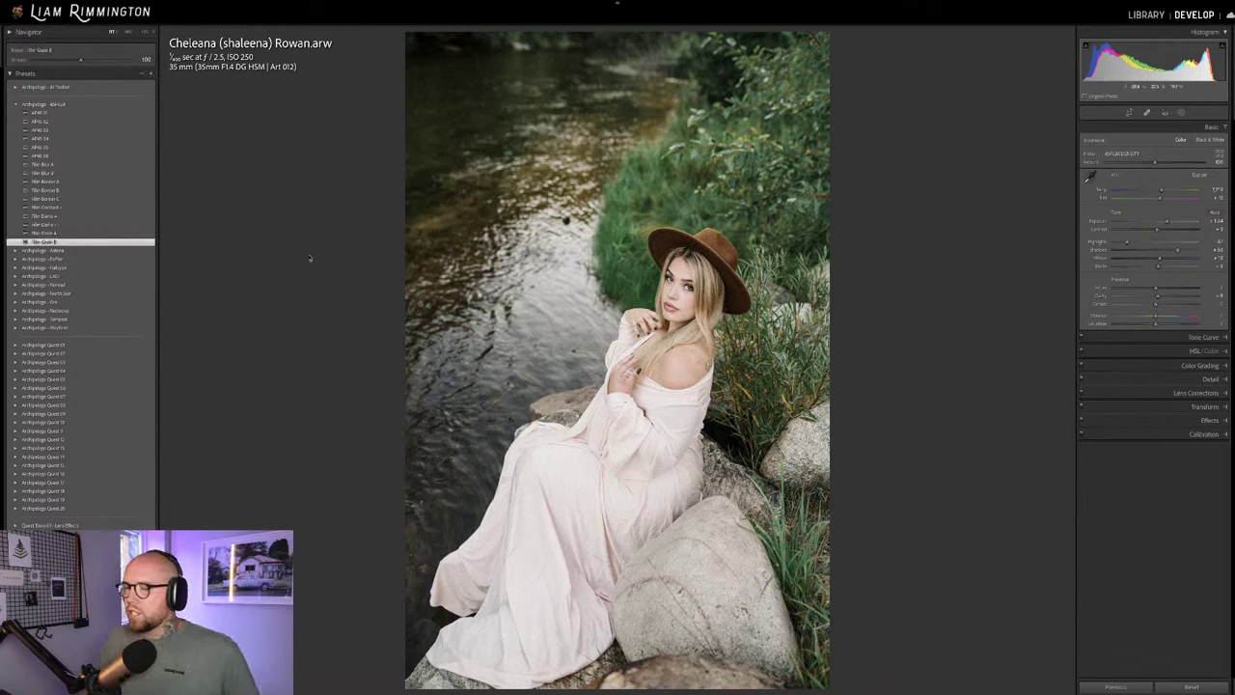
pyautogui.click(690, 308)
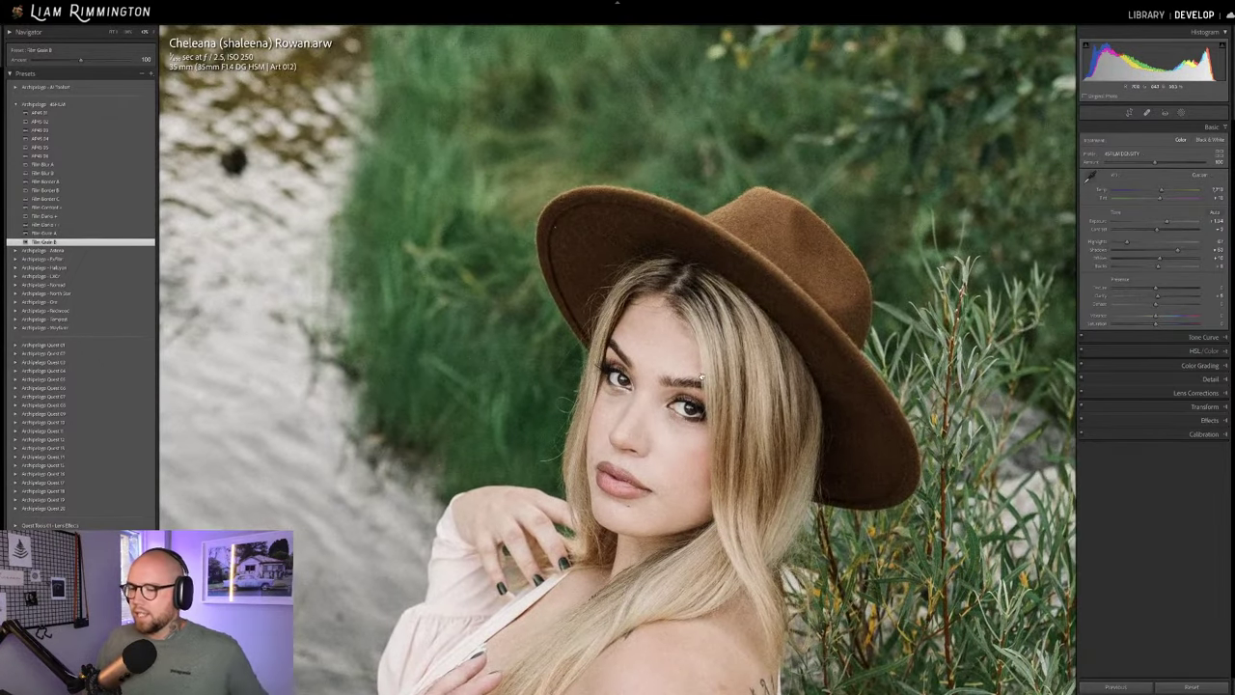
pyautogui.click(684, 395)
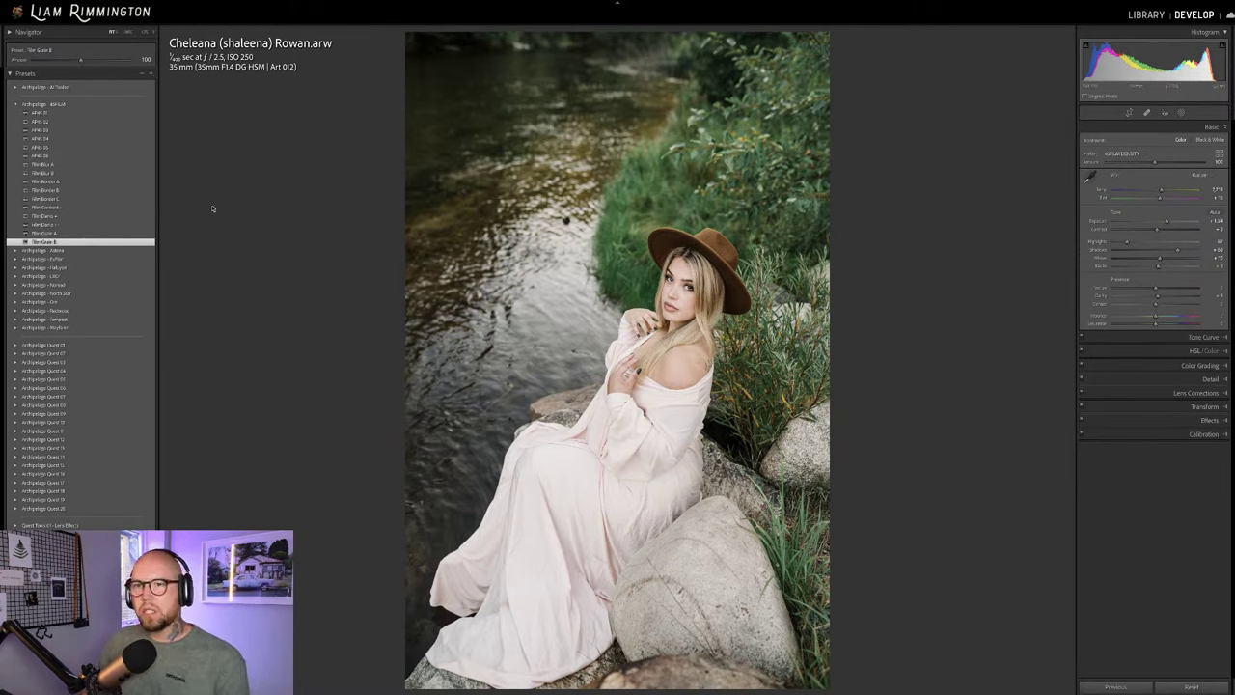
# Apply Film Contrast + at Amount 50 and warm the Temp slightly.
pyautogui.click(143, 209)
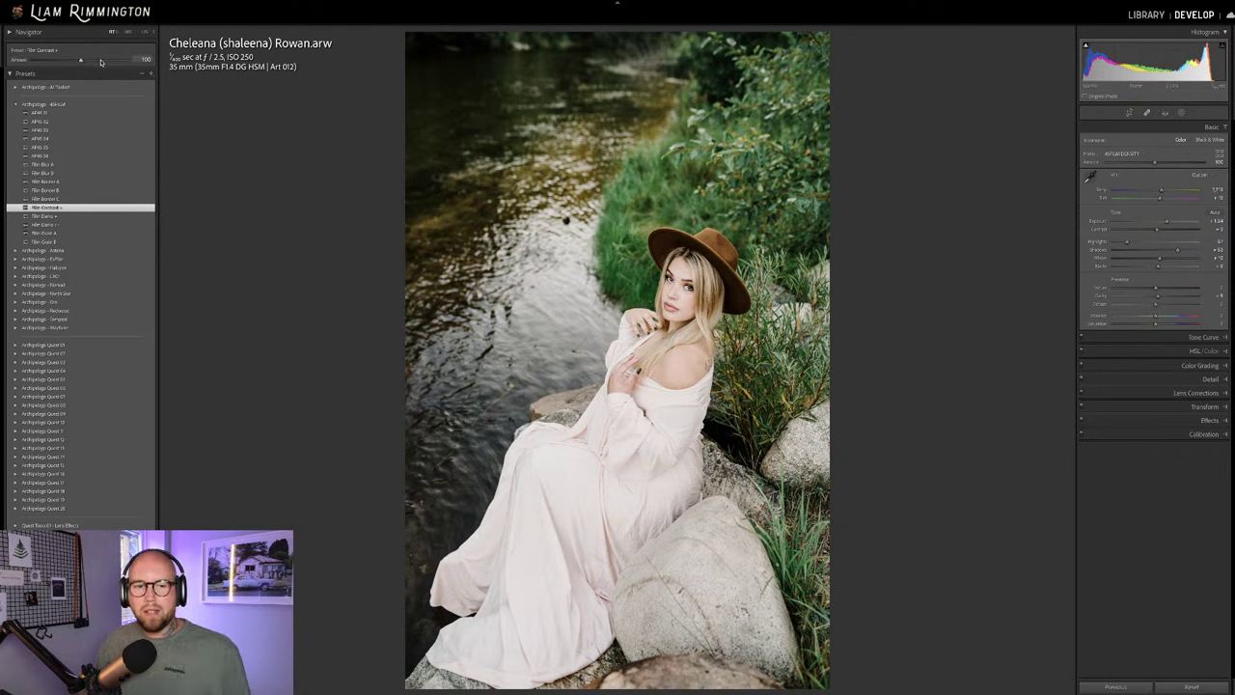
pyautogui.moveTo(100, 62); pyautogui.dragTo(26, 69)
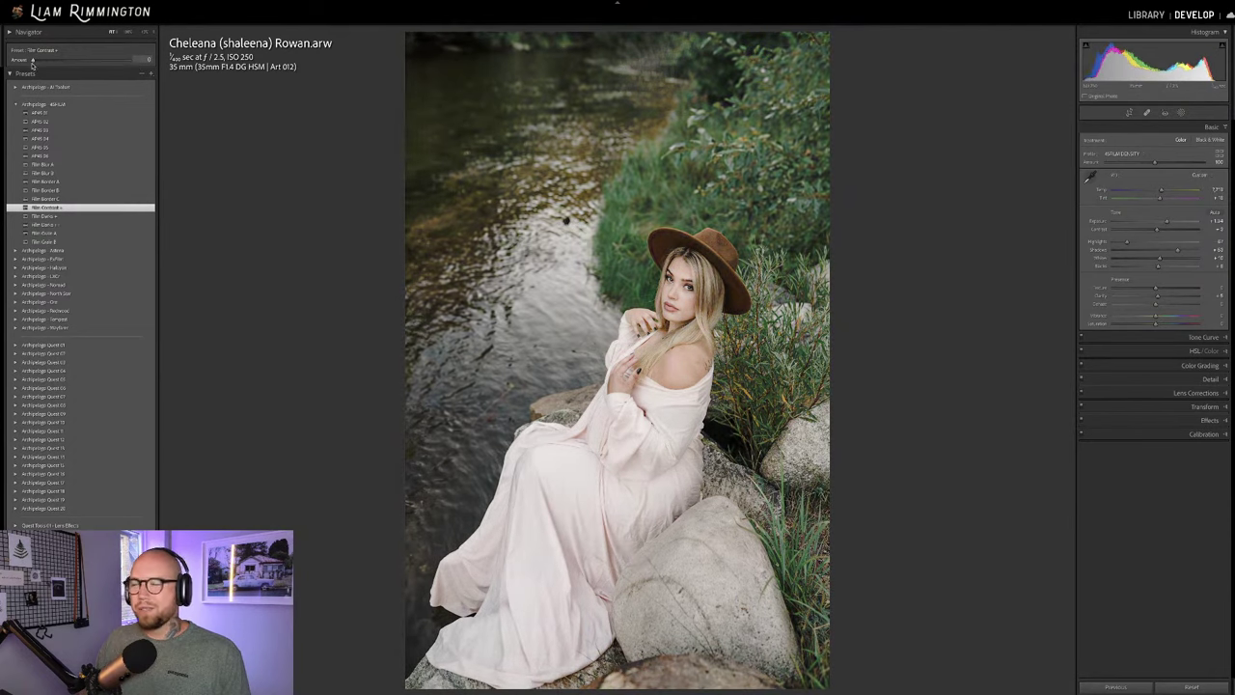
pyautogui.moveTo(32, 62); pyautogui.dragTo(62, 61)
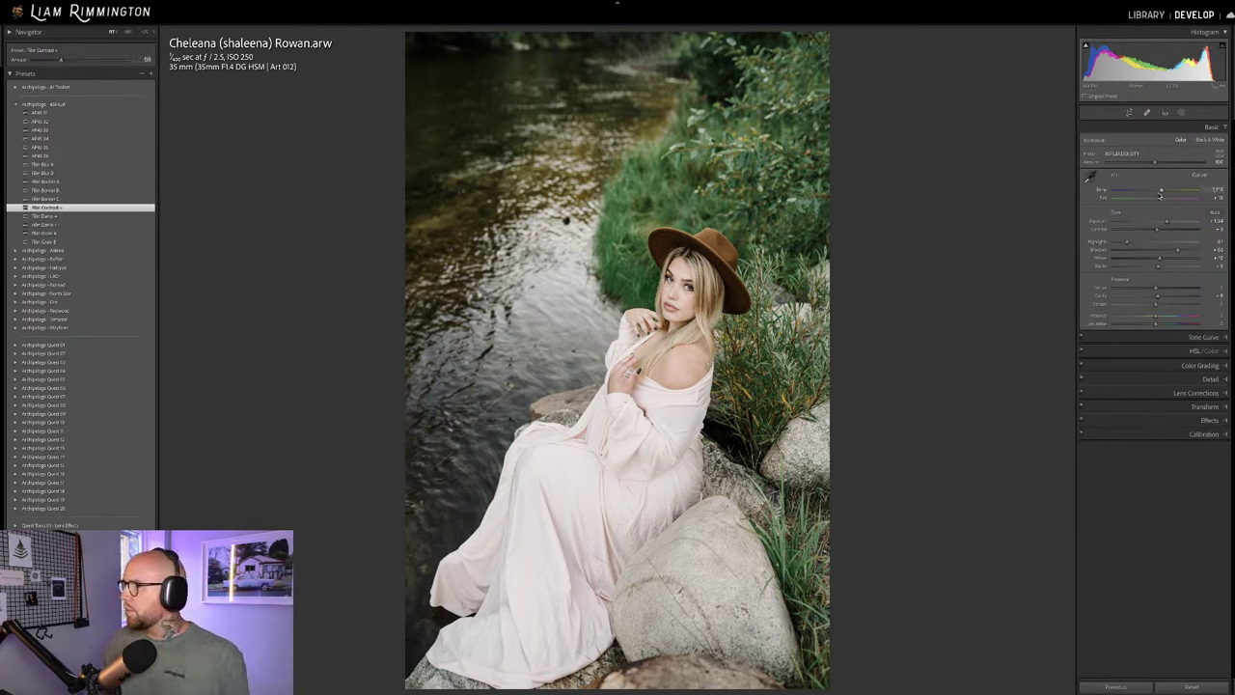
pyautogui.moveTo(1162, 190); pyautogui.dragTo(1164, 191)
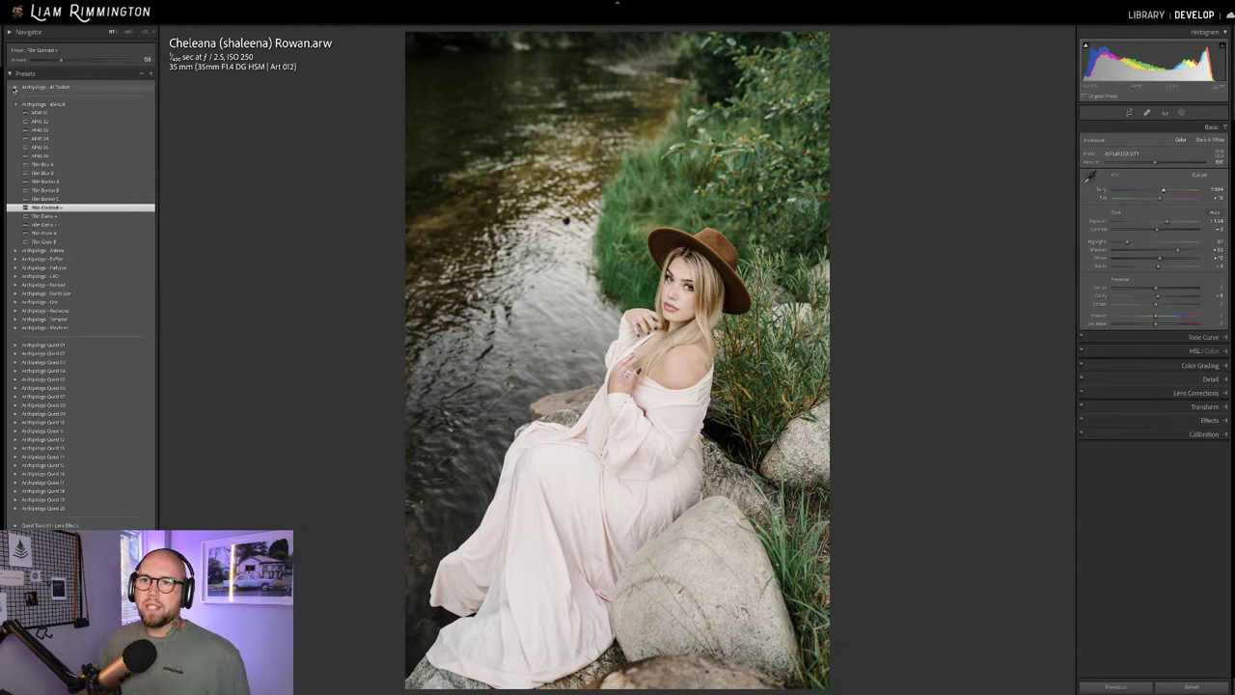
# Apply the AI Toolset Watercolor preset at a reduced Amount.
pyautogui.click(15, 89)
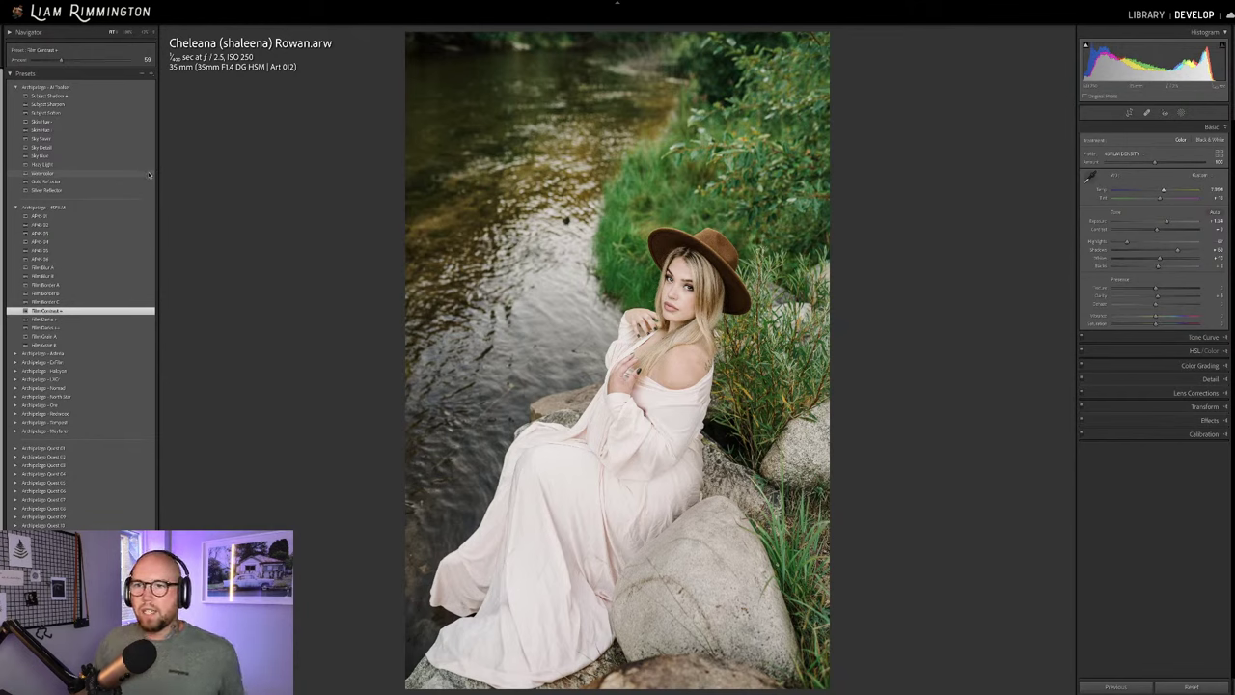
pyautogui.click(152, 173)
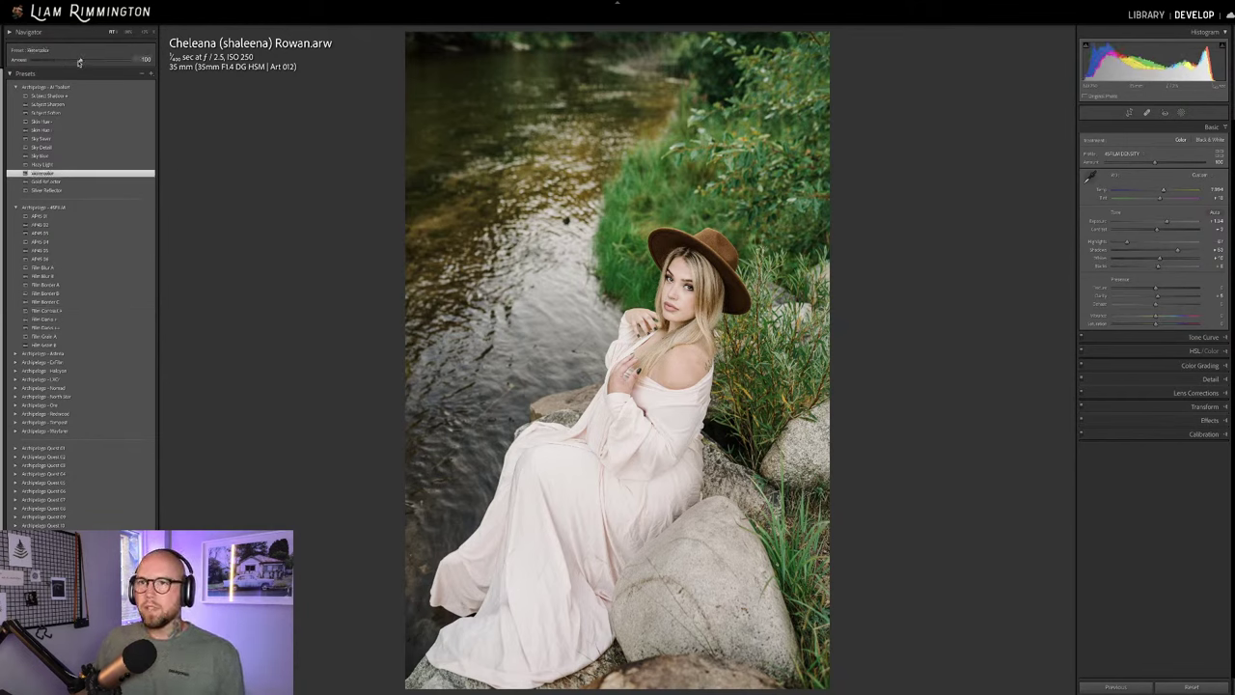
pyautogui.moveTo(82, 62); pyautogui.dragTo(124, 91)
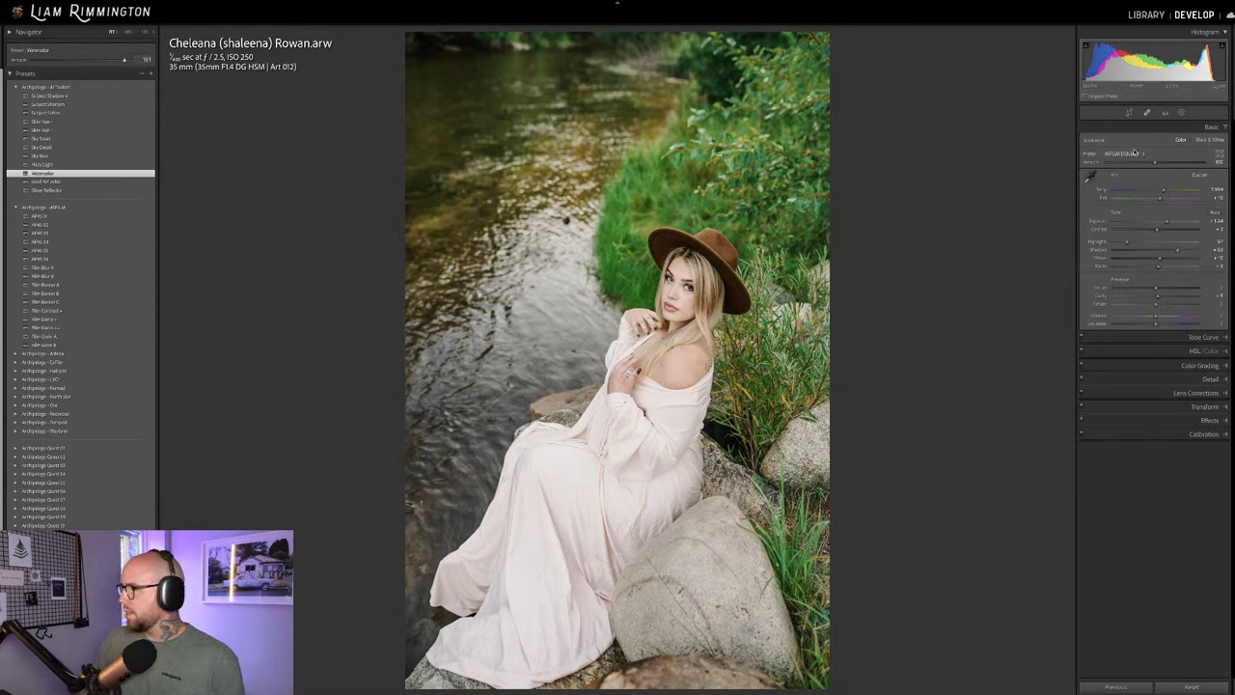
# Fine-tune the Watercolor mask's saturation, compare it off and on, and close masking.
pyautogui.click(1181, 112)
pyautogui.click(1101, 162)
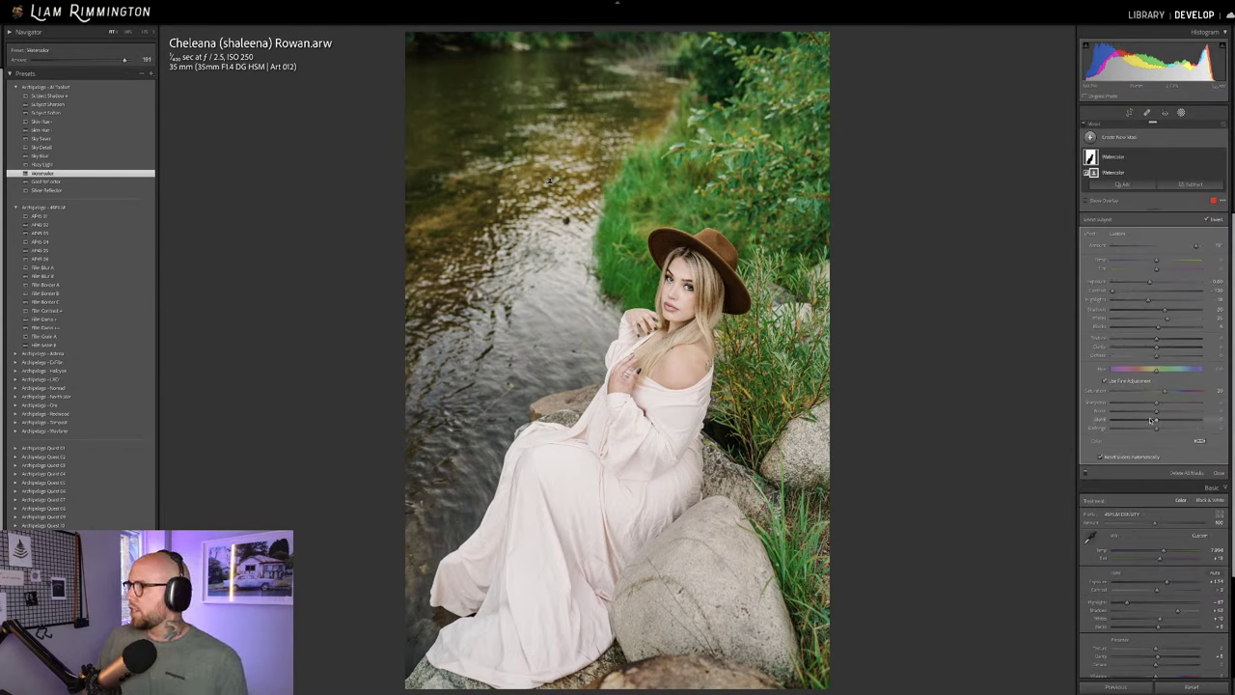
pyautogui.moveTo(1162, 393); pyautogui.dragTo(1161, 393)
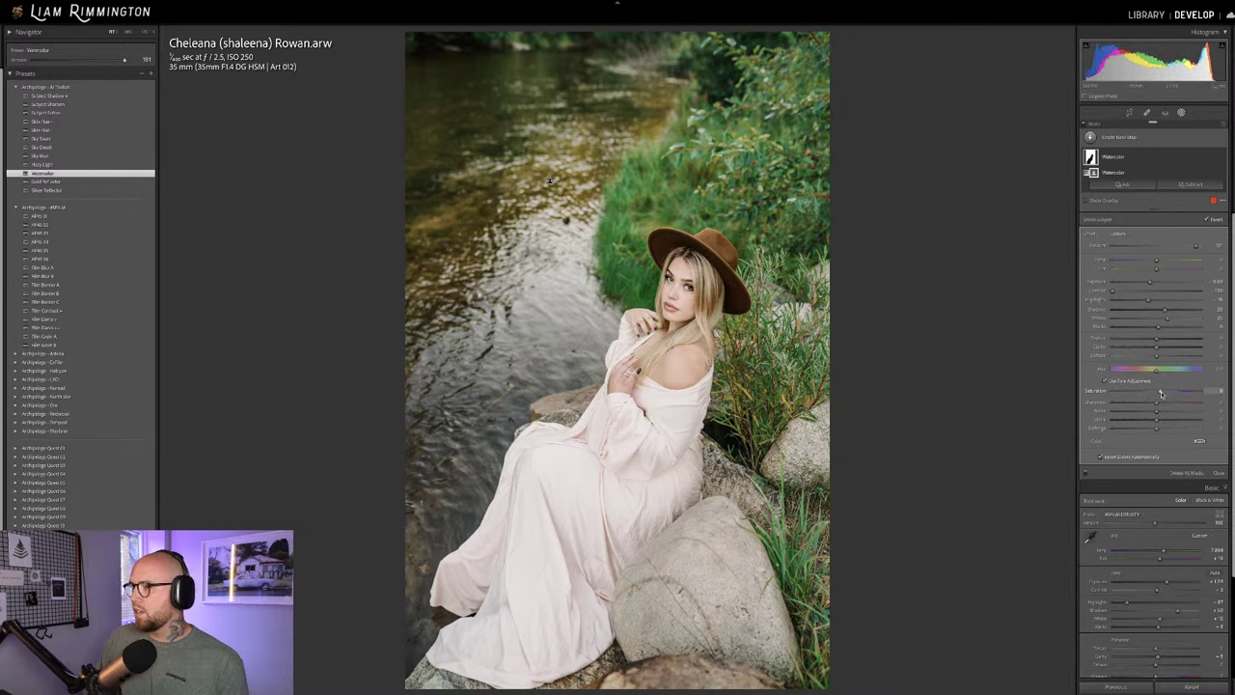
pyautogui.click(1222, 159)
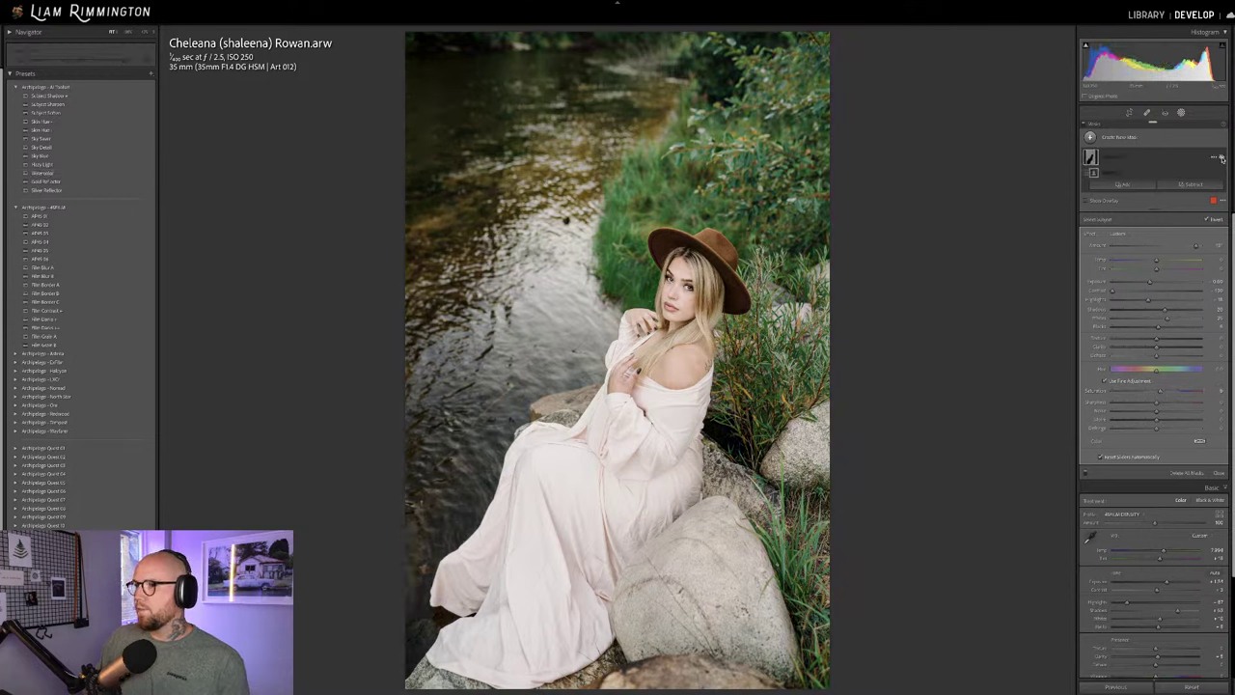
pyautogui.click(1223, 159)
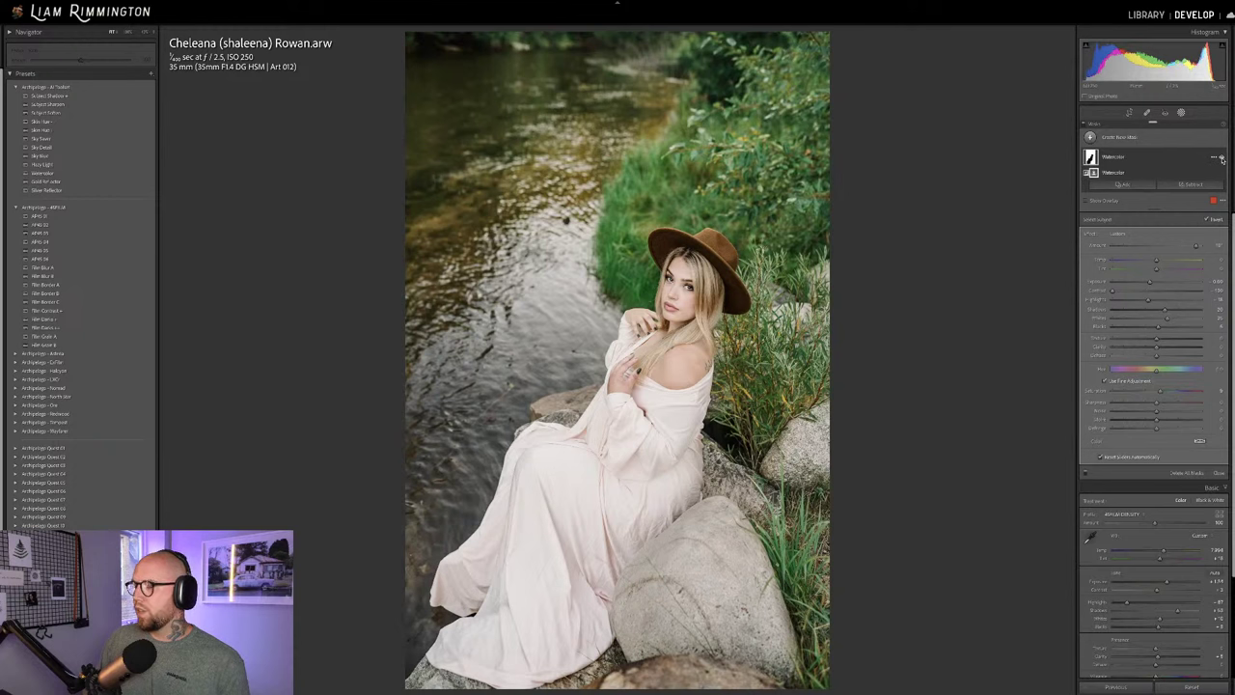
pyautogui.hotkey('shift', 'w')
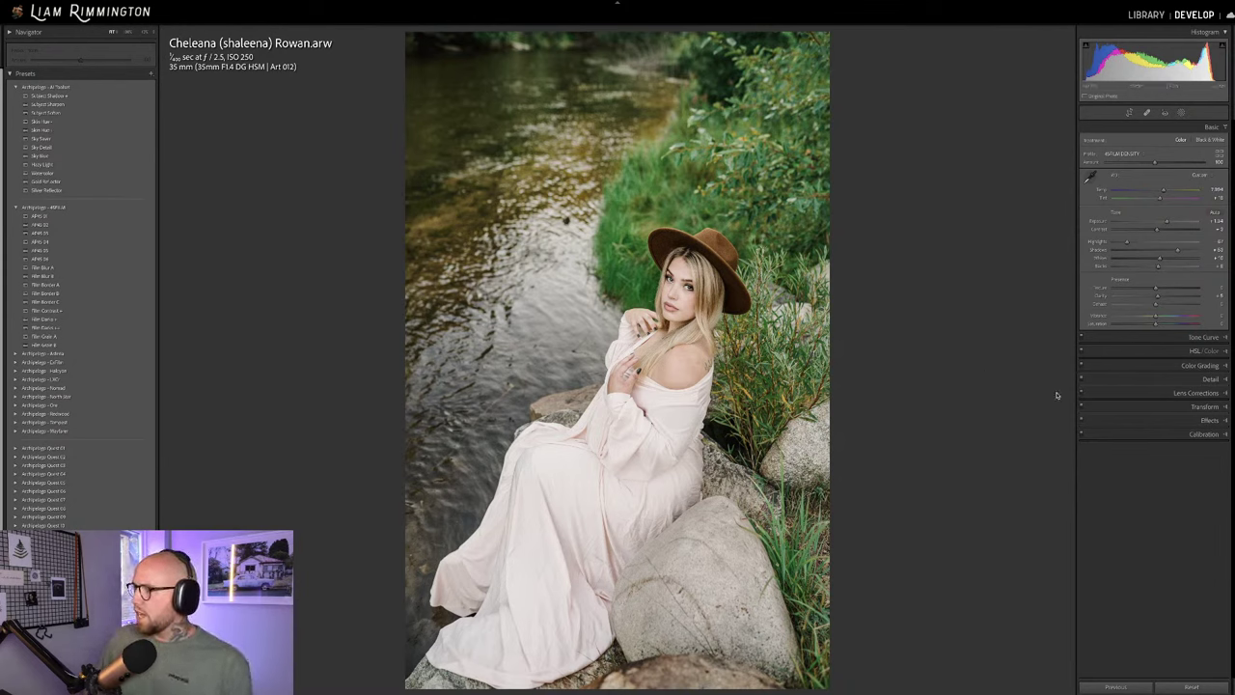
# Enable Sigma 35mm lens profile corrections with Vignetting below 100, toggling to compare.
pyautogui.click(1180, 394)
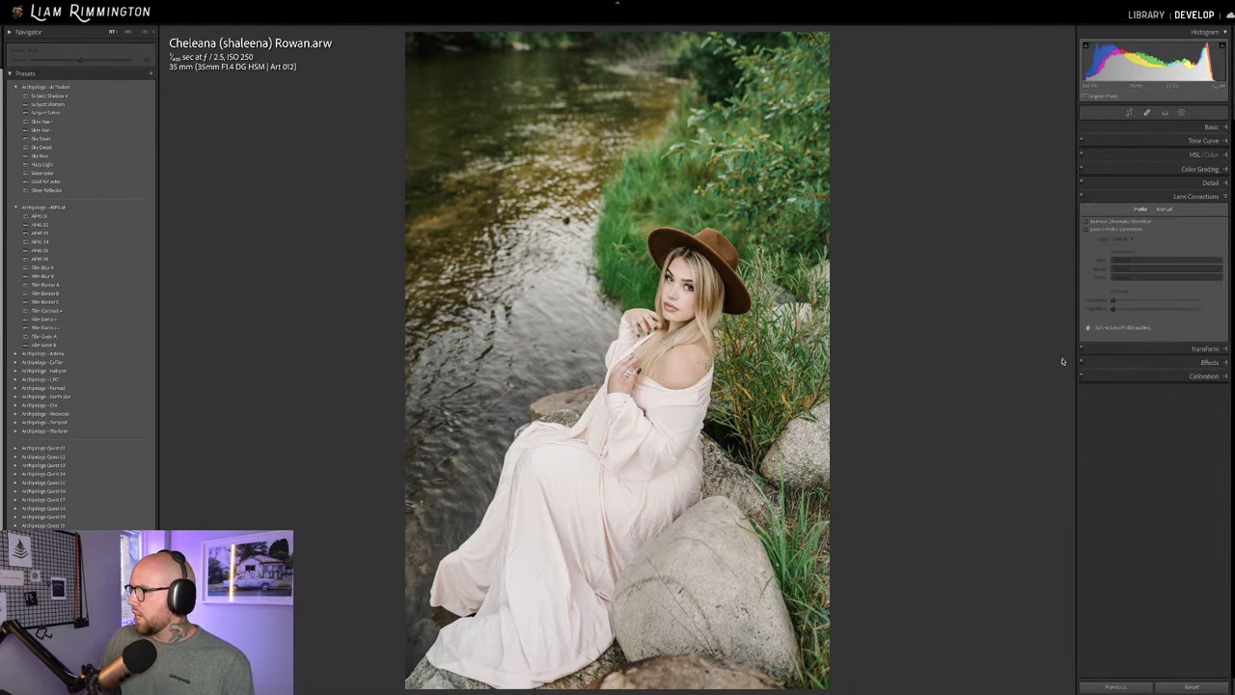
pyautogui.click(1092, 229)
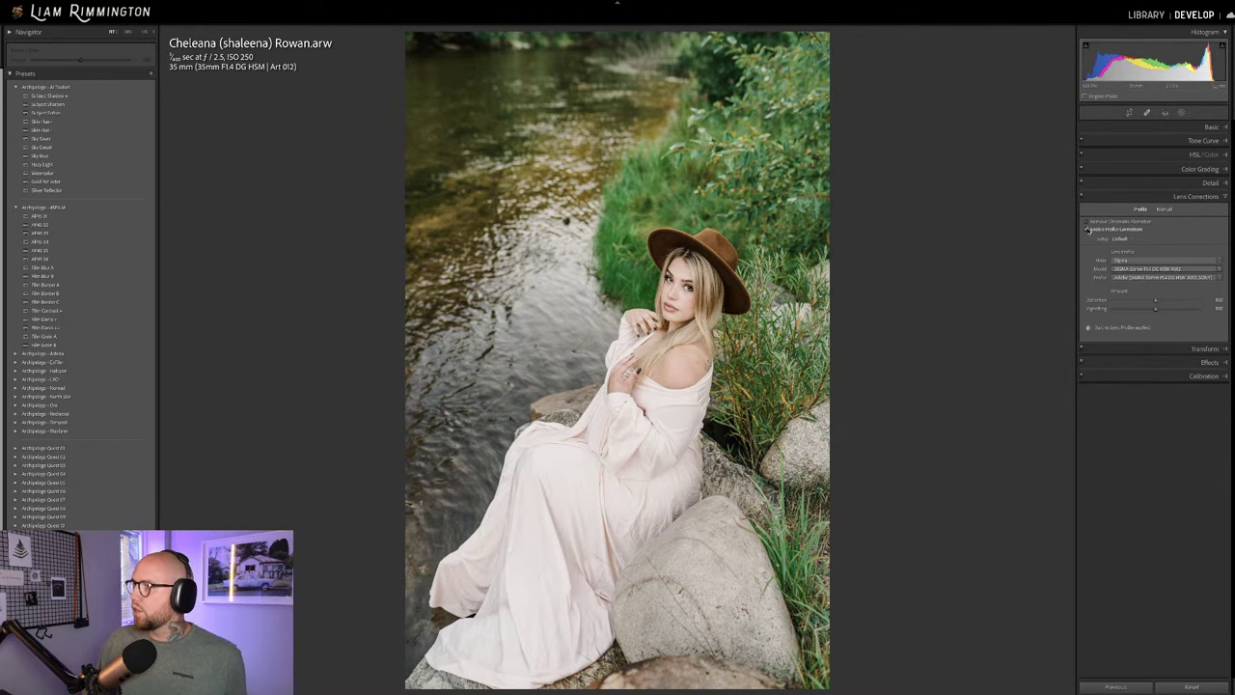
pyautogui.click(1088, 229)
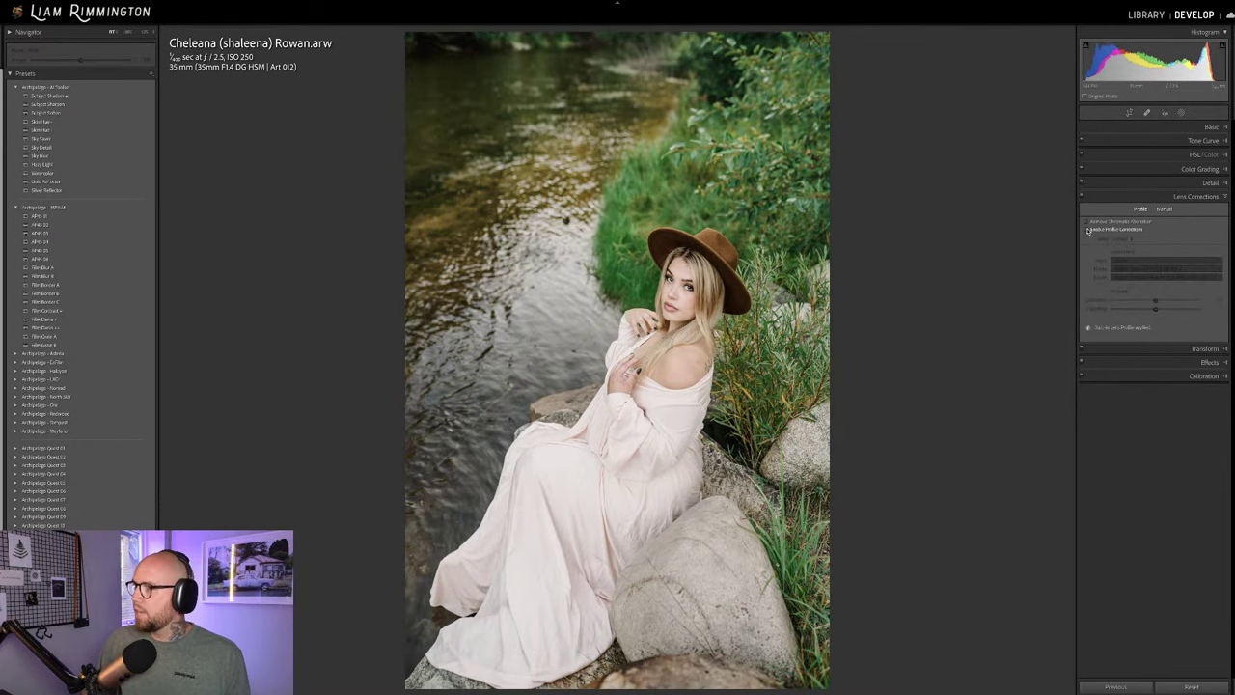
pyautogui.click(1087, 229)
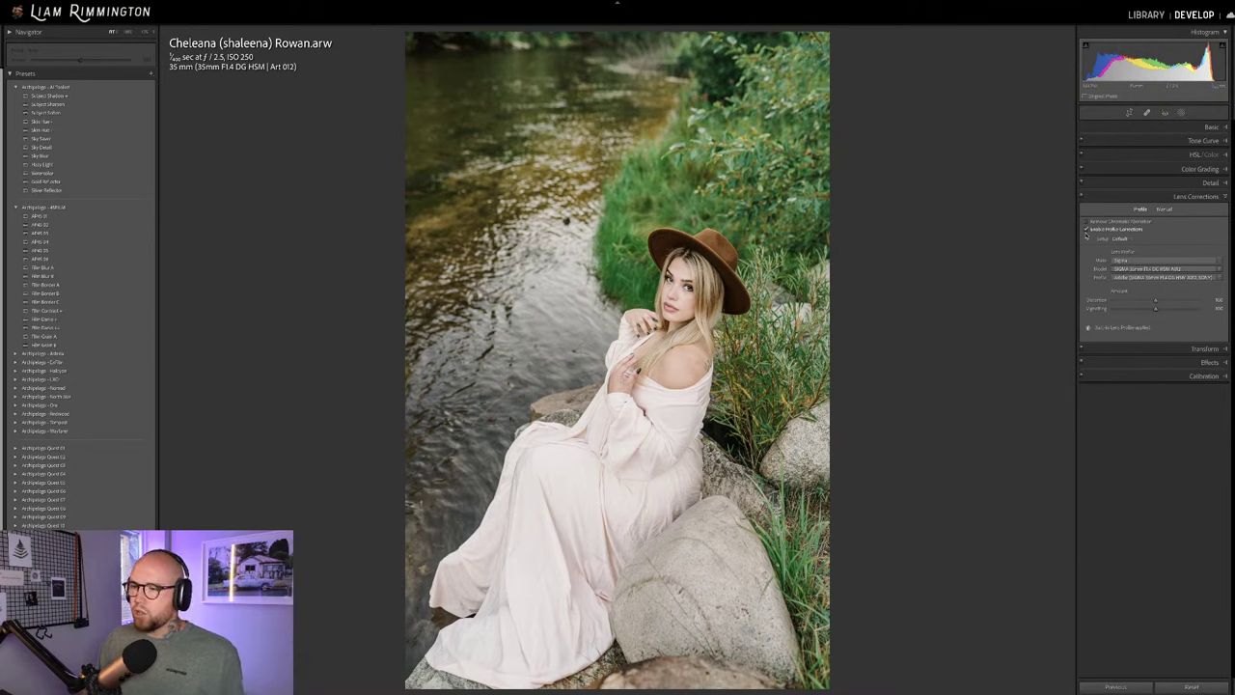
pyautogui.click(1155, 300)
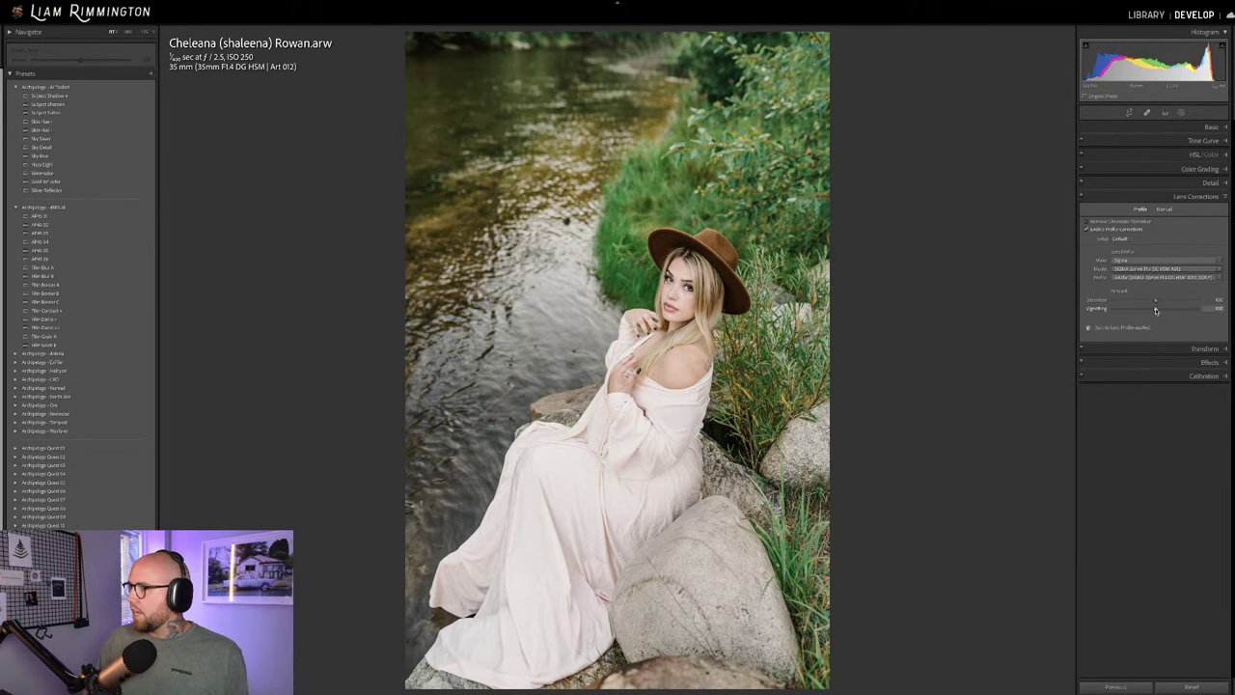
pyautogui.moveTo(1156, 310); pyautogui.dragTo(1142, 311)
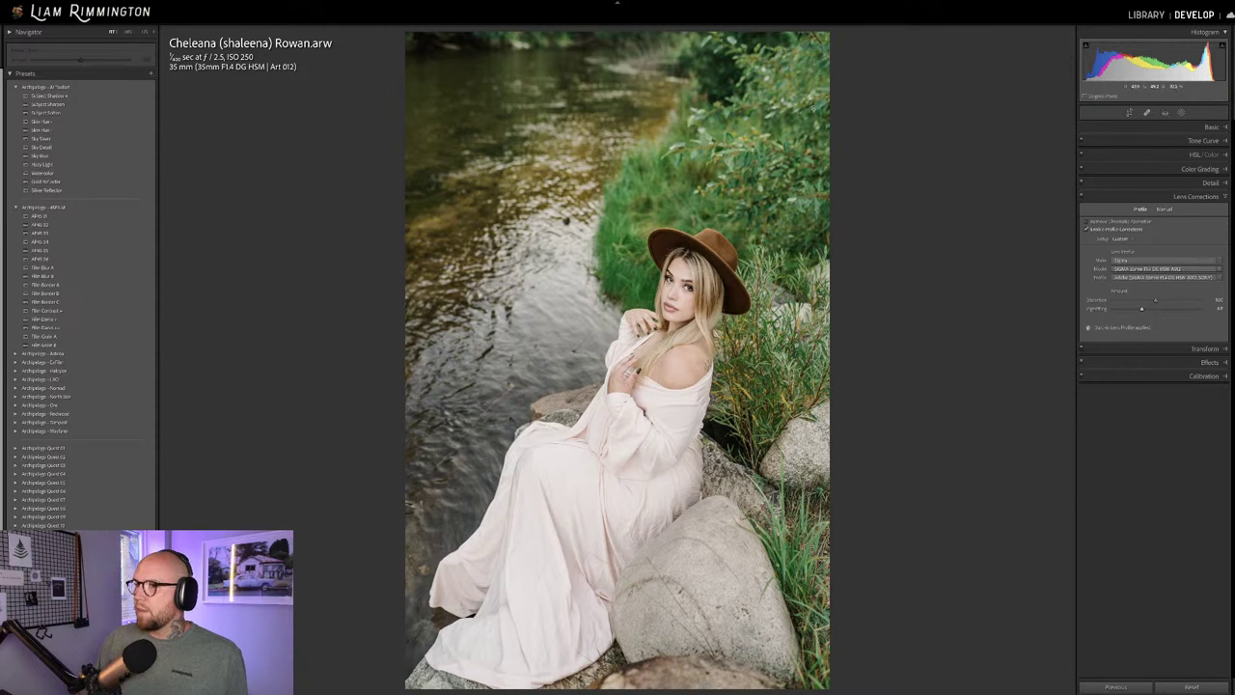
pyautogui.click(1082, 198)
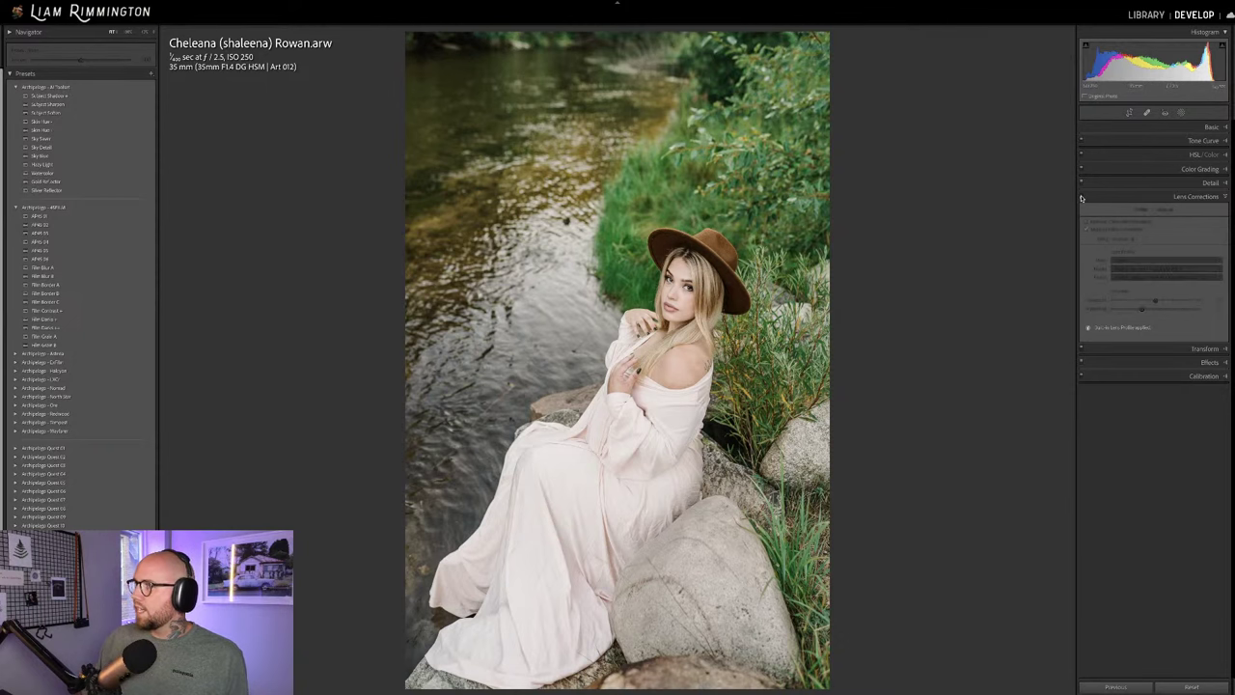
pyautogui.click(1083, 198)
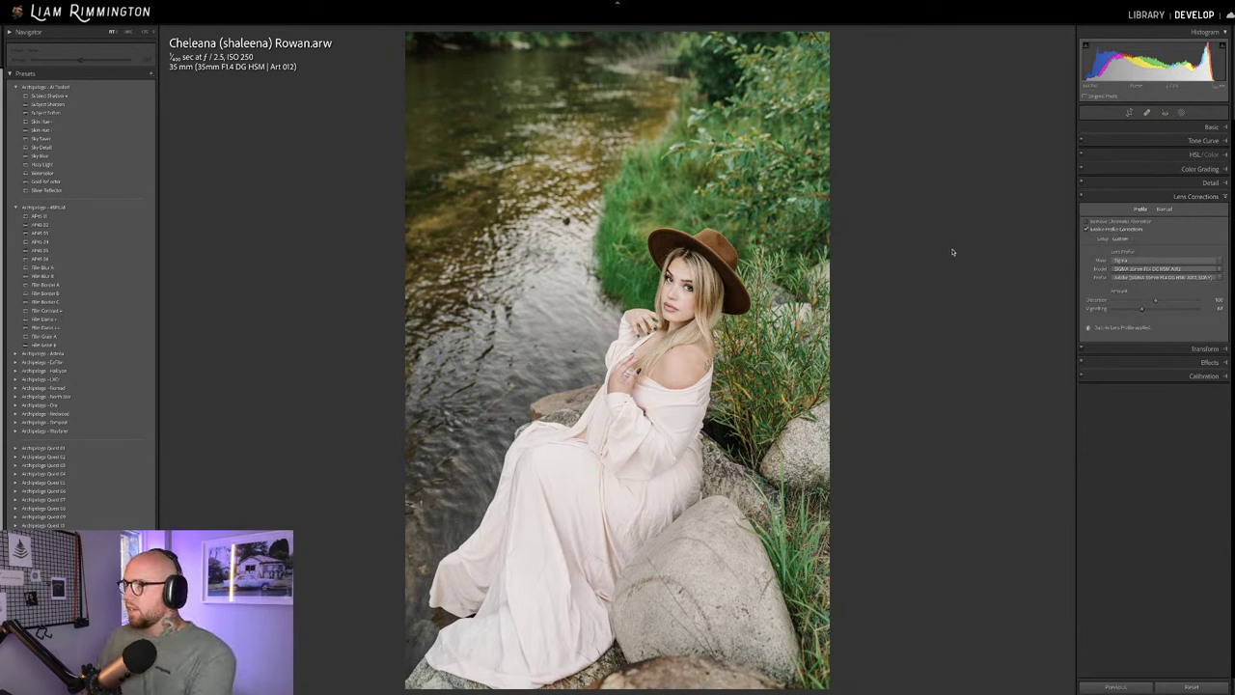
# Show the Basic panel and toggle the Before view with backslash to compare.
pyautogui.click(1197, 128)
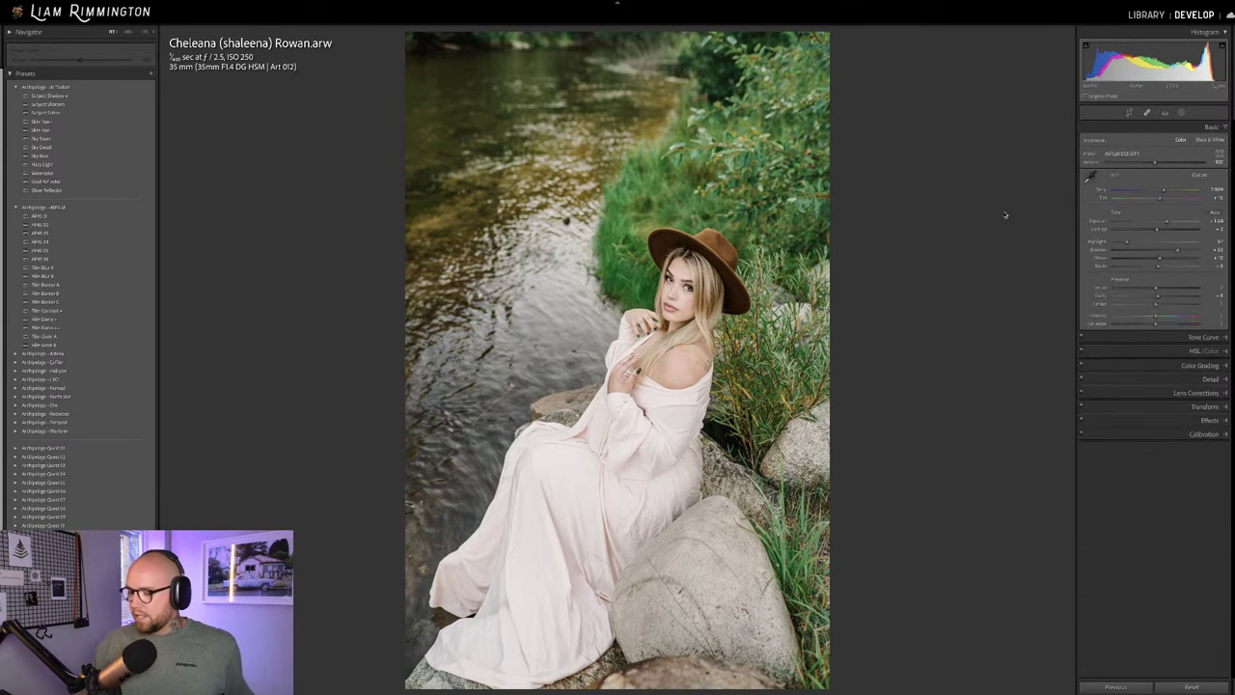
pyautogui.press('\\')
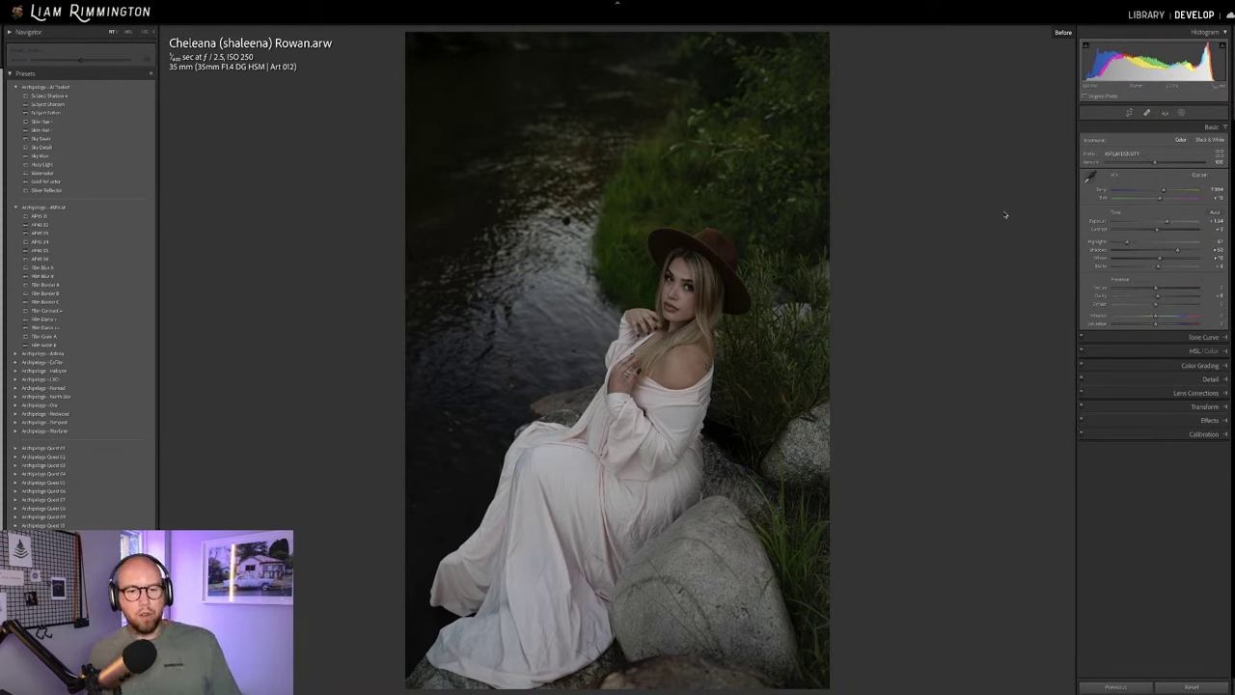
pyautogui.press('\\')
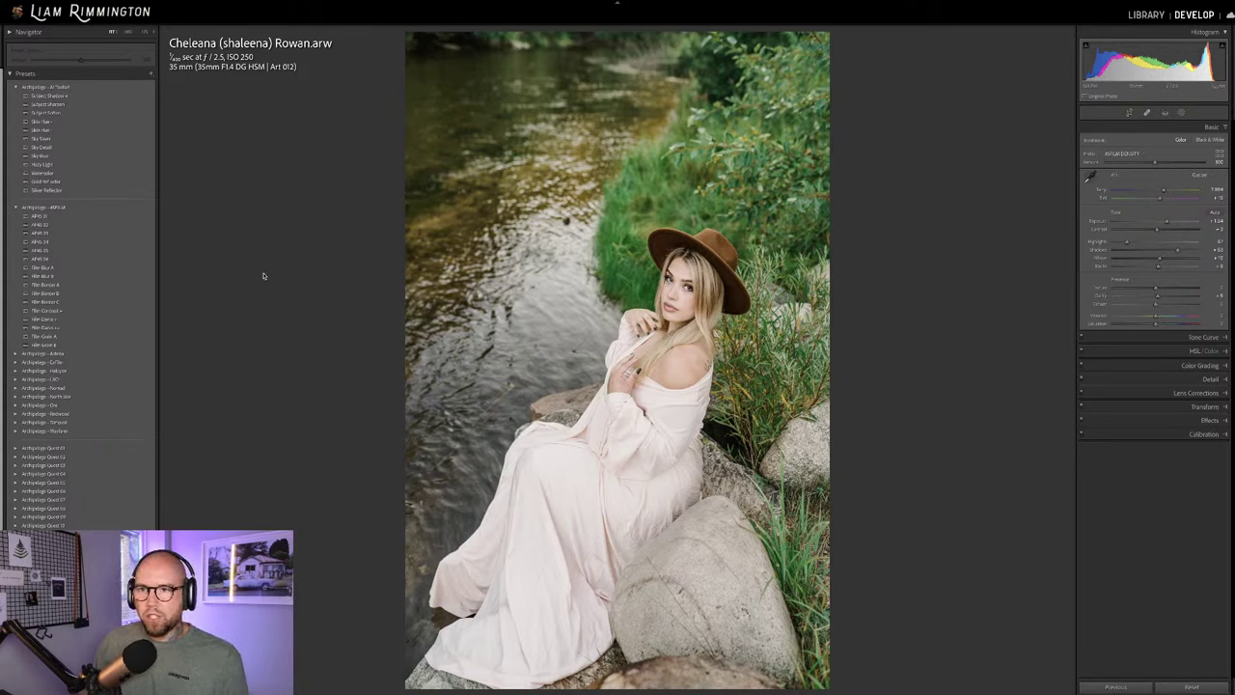
# Apply Film Blur B at Amount 100 and compare Before/After side by side.
pyautogui.click(133, 277)
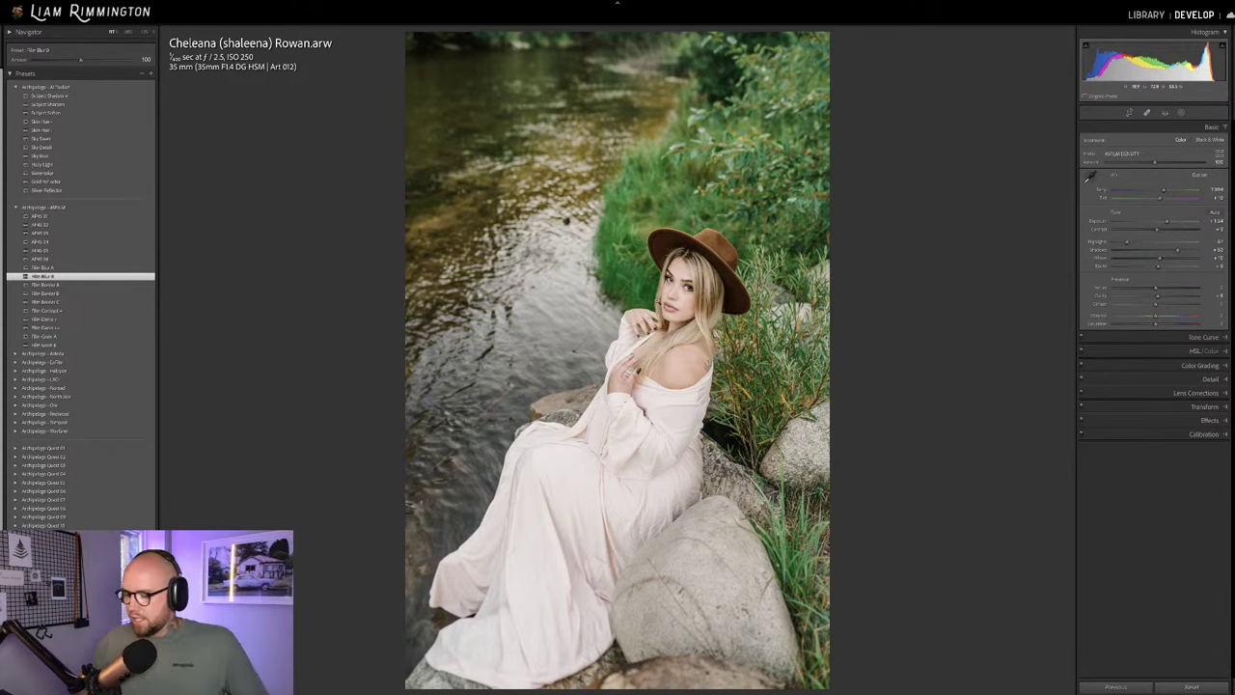
pyautogui.press('y')
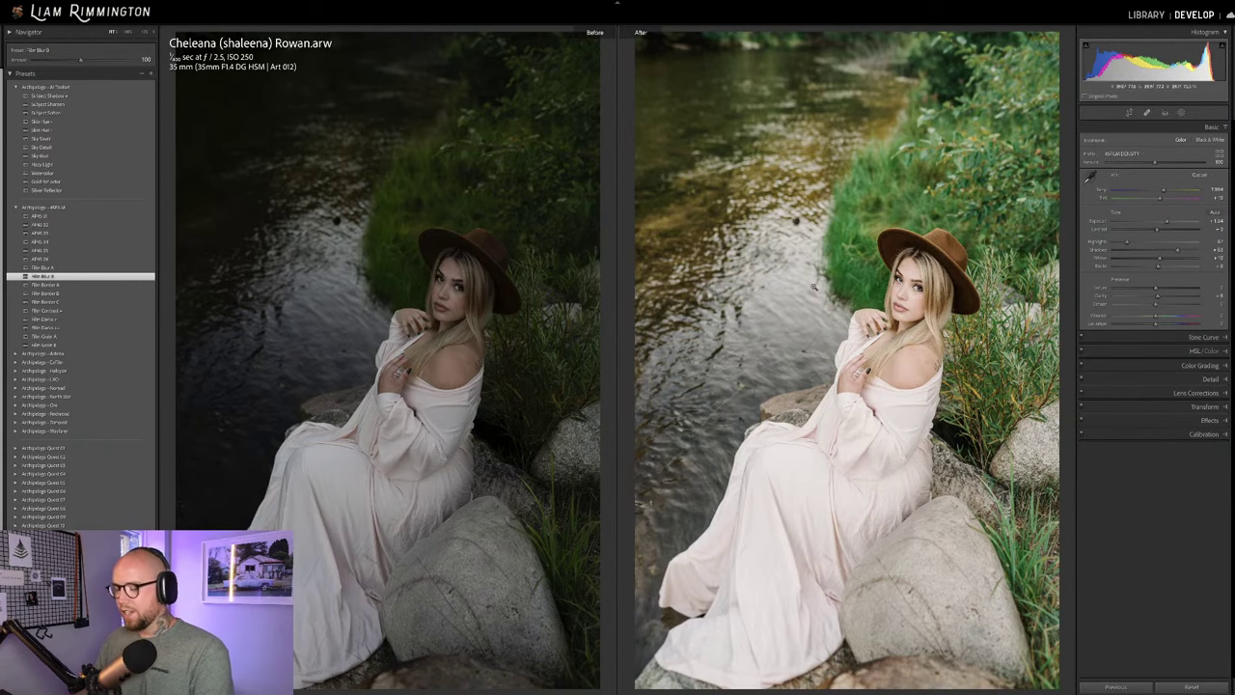
pyautogui.press('y')
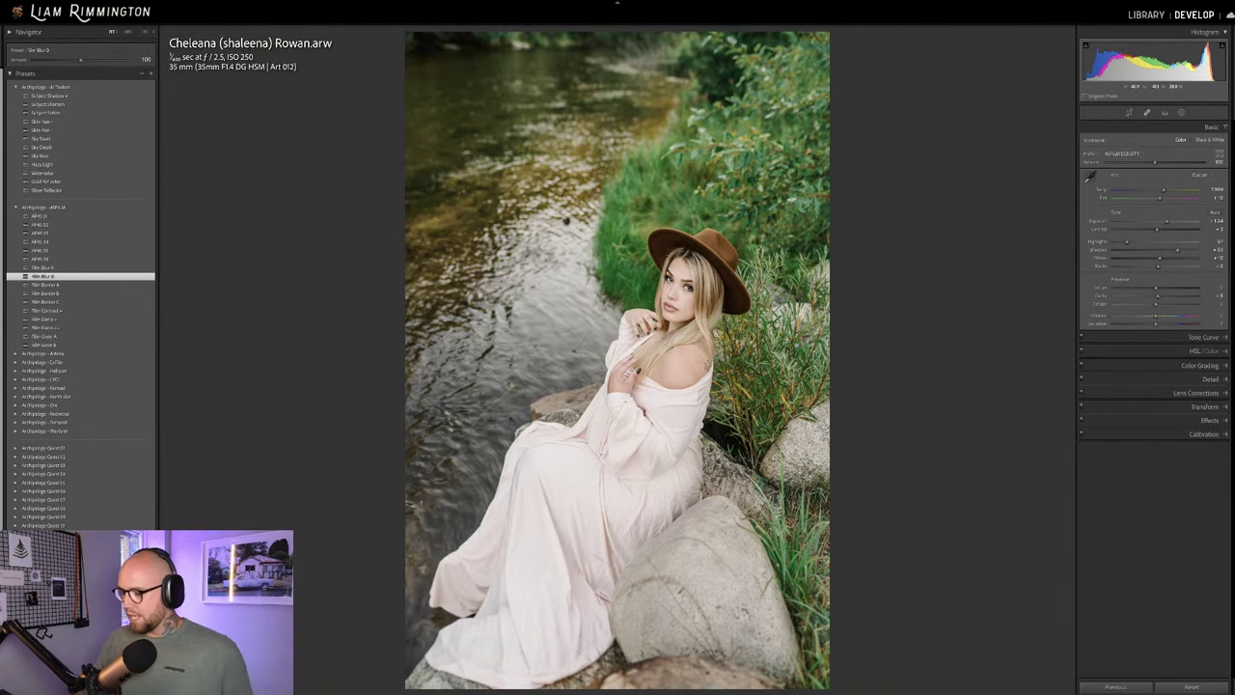
pyautogui.press('\\')
pyautogui.press('\\')
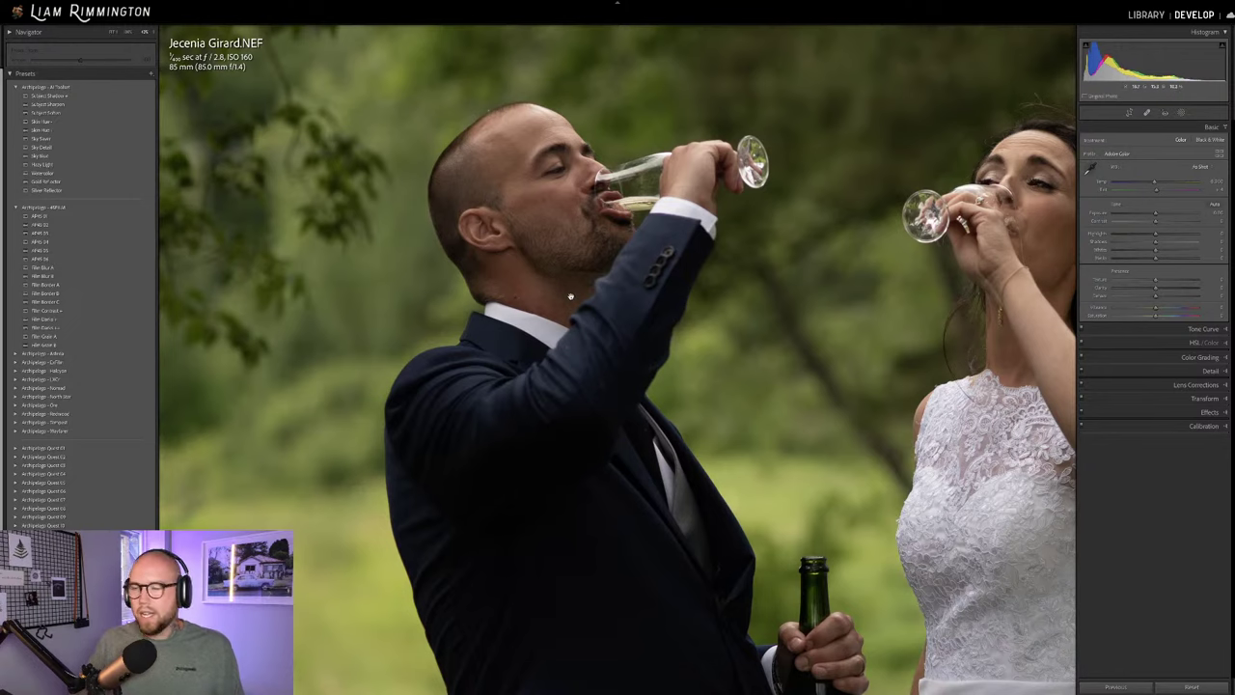
# Zoom the champagne toast photo back out to Fit view.
pyautogui.click(570, 297)
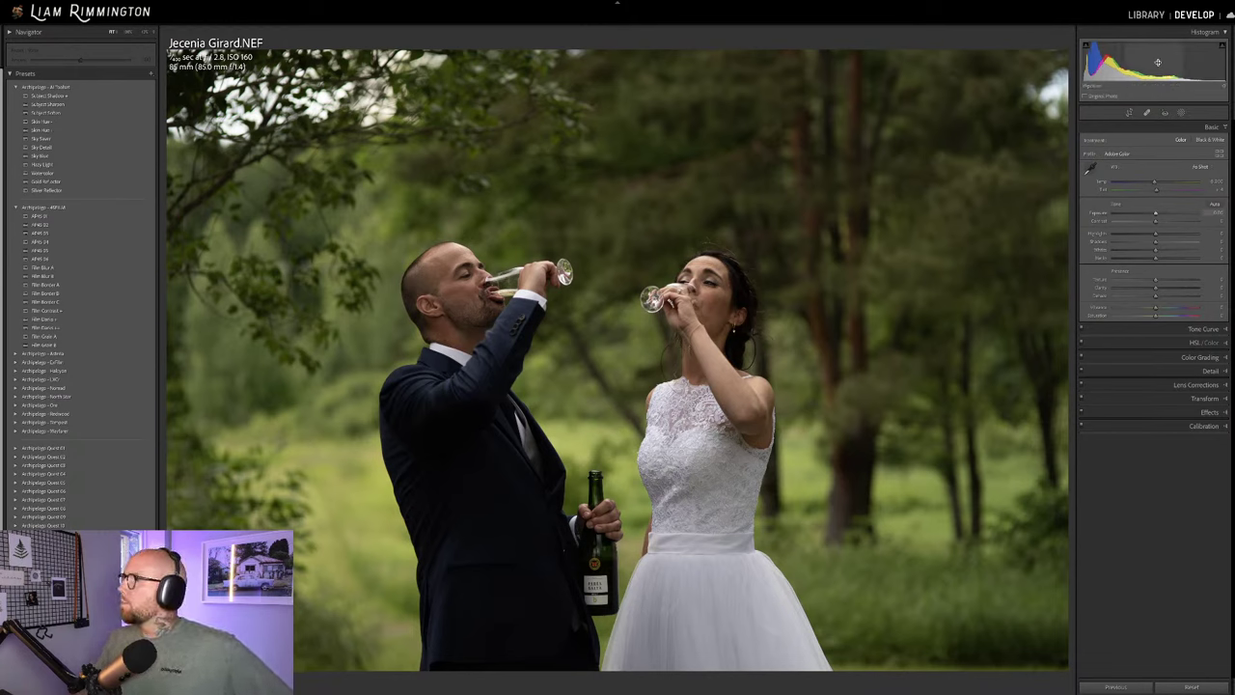
# Raise the toast photo's Exposure and shift its Temp slightly.
pyautogui.moveTo(1157, 62)
pyautogui.mouseDown()
pyautogui.moveTo(1172, 62)
pyautogui.moveTo(1154, 61)
pyautogui.mouseUp()
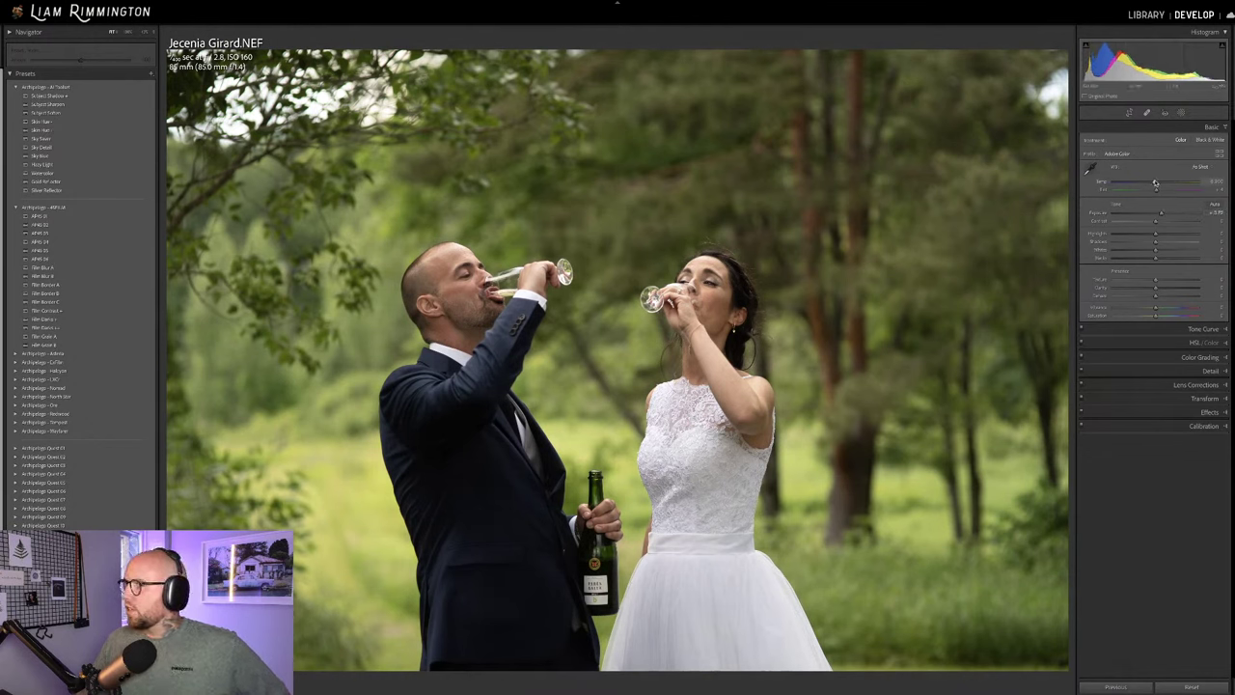
pyautogui.moveTo(1155, 182); pyautogui.dragTo(1158, 190)
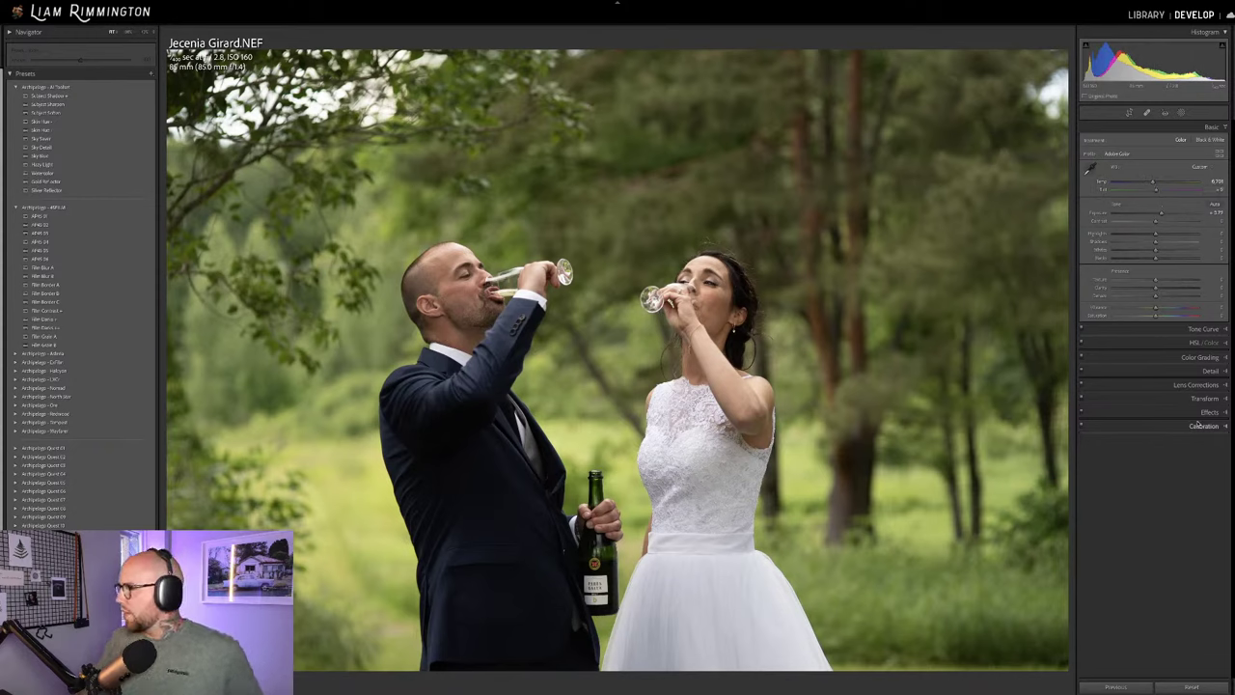
# Enable Sigma lens profile corrections on the champagne toast photo, then go back to Basic settings.
pyautogui.click(1194, 385)
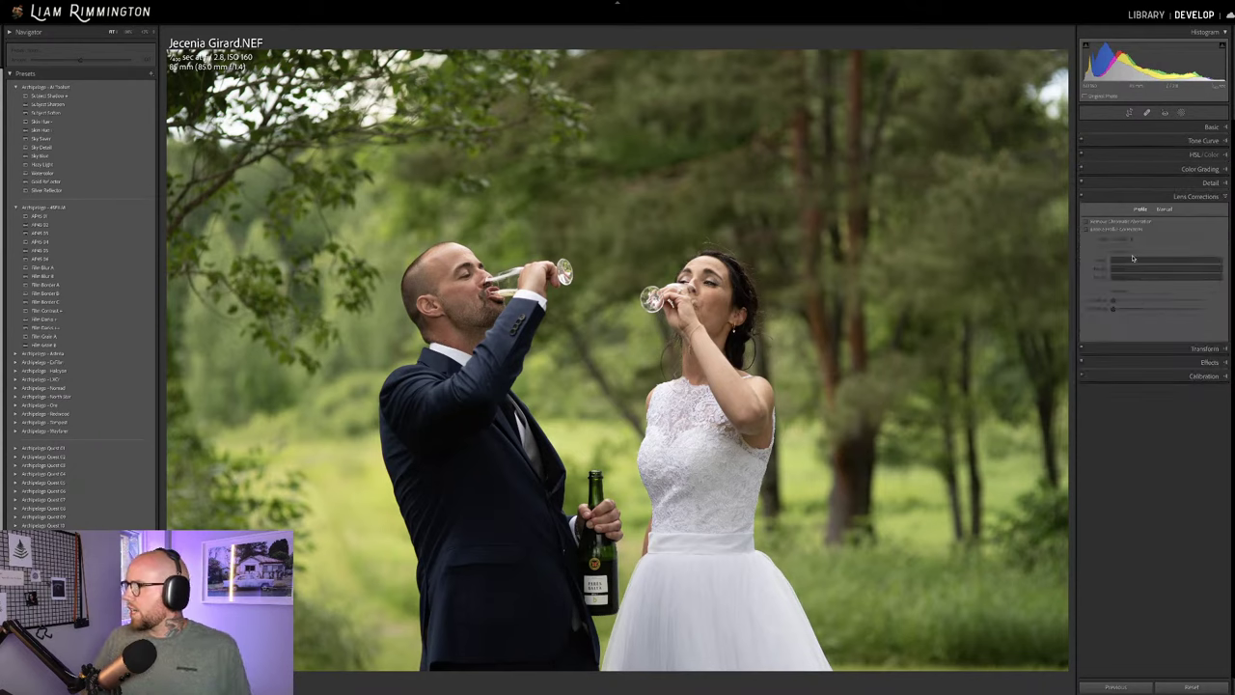
pyautogui.click(1110, 230)
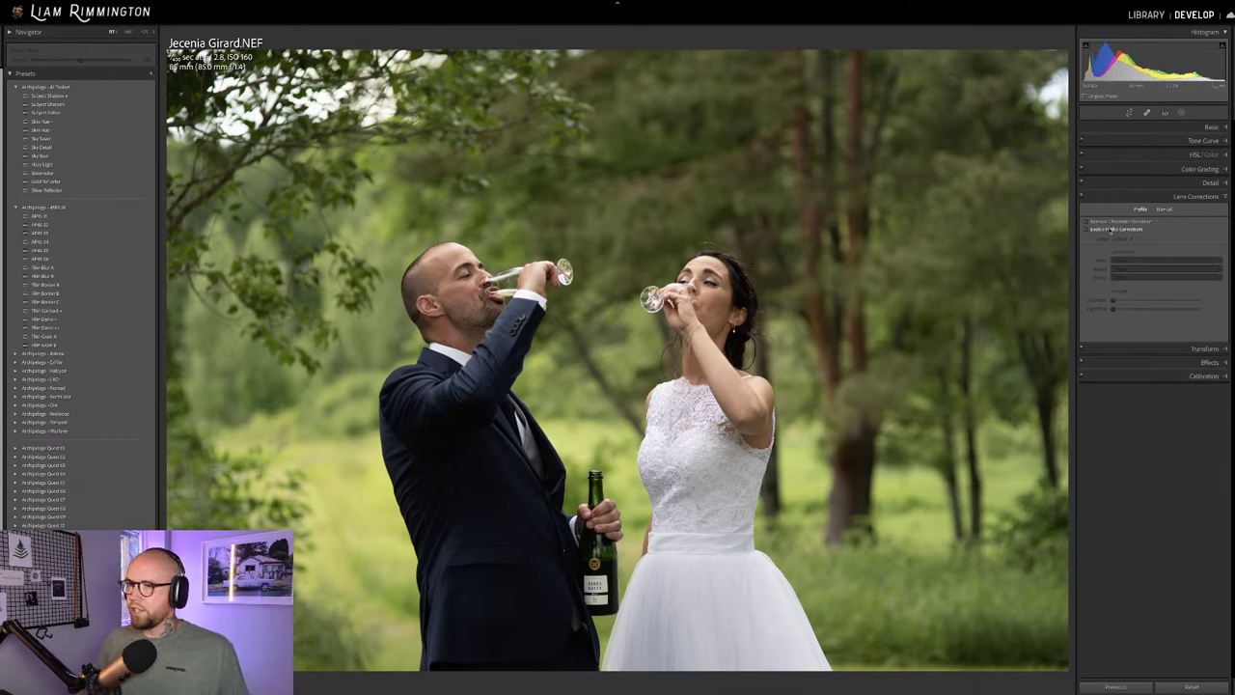
pyautogui.click(1112, 230)
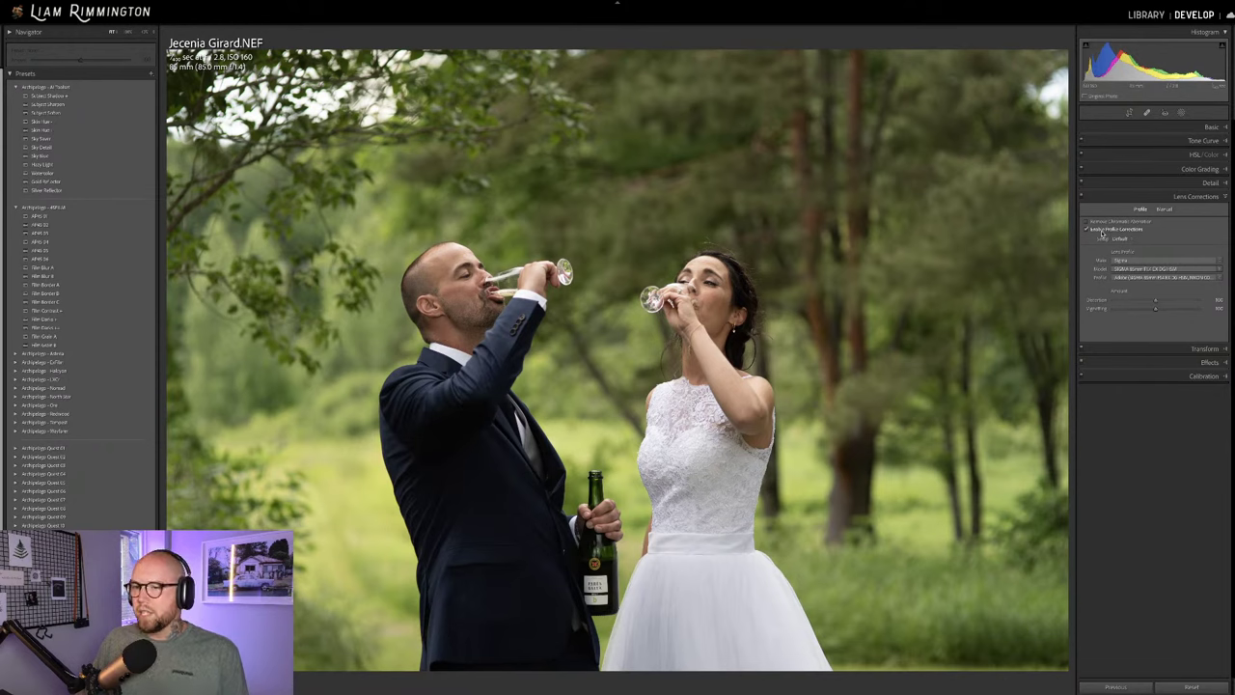
pyautogui.click(1194, 127)
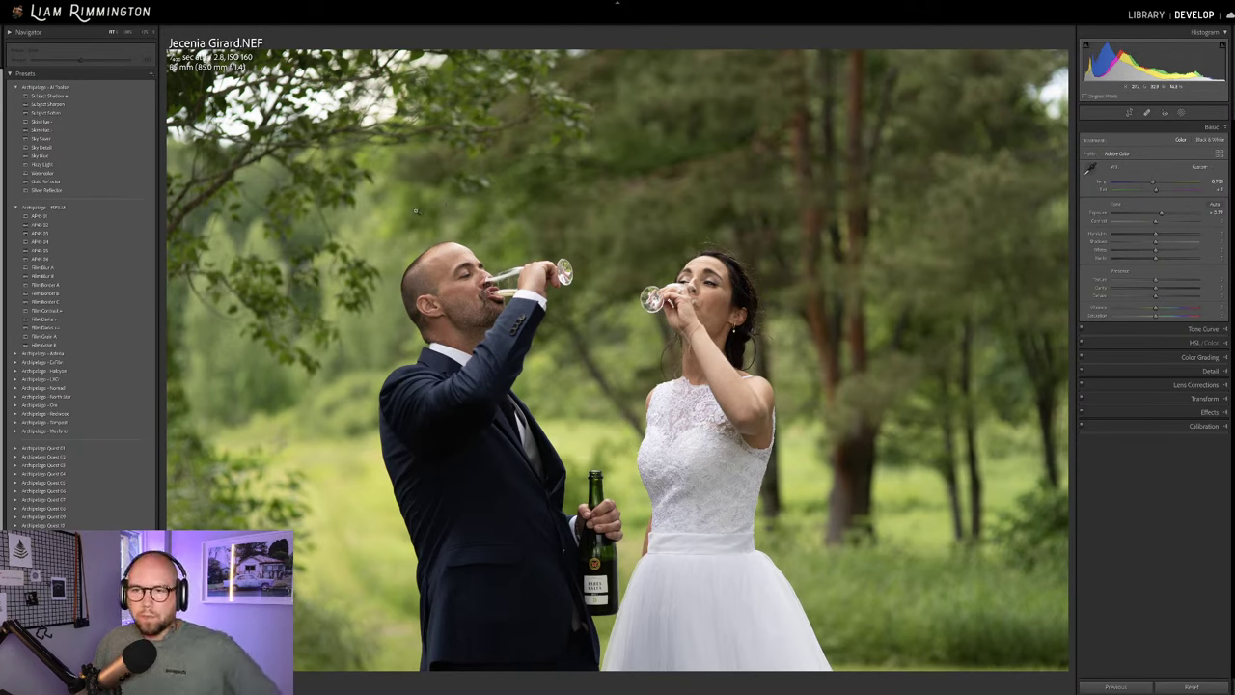
# Apply the Air preset from Archipelago Quest 19 and lower its profile amount slightly.
pyautogui.click(16, 206)
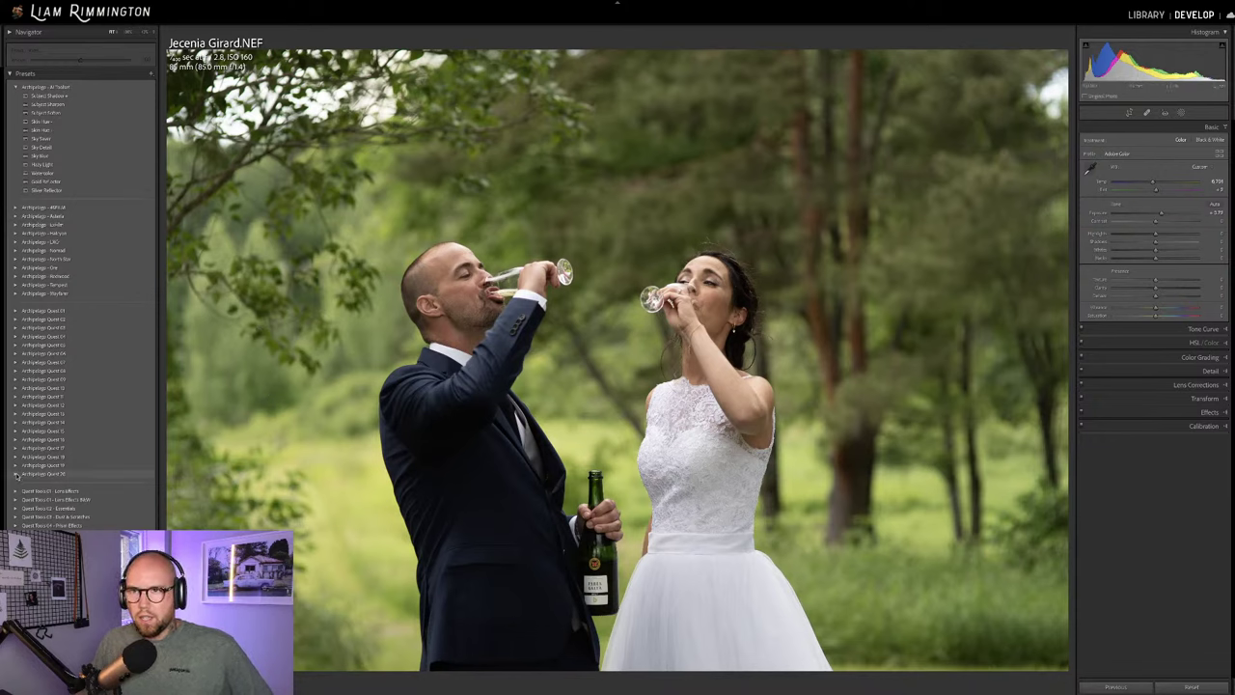
pyautogui.click(17, 465)
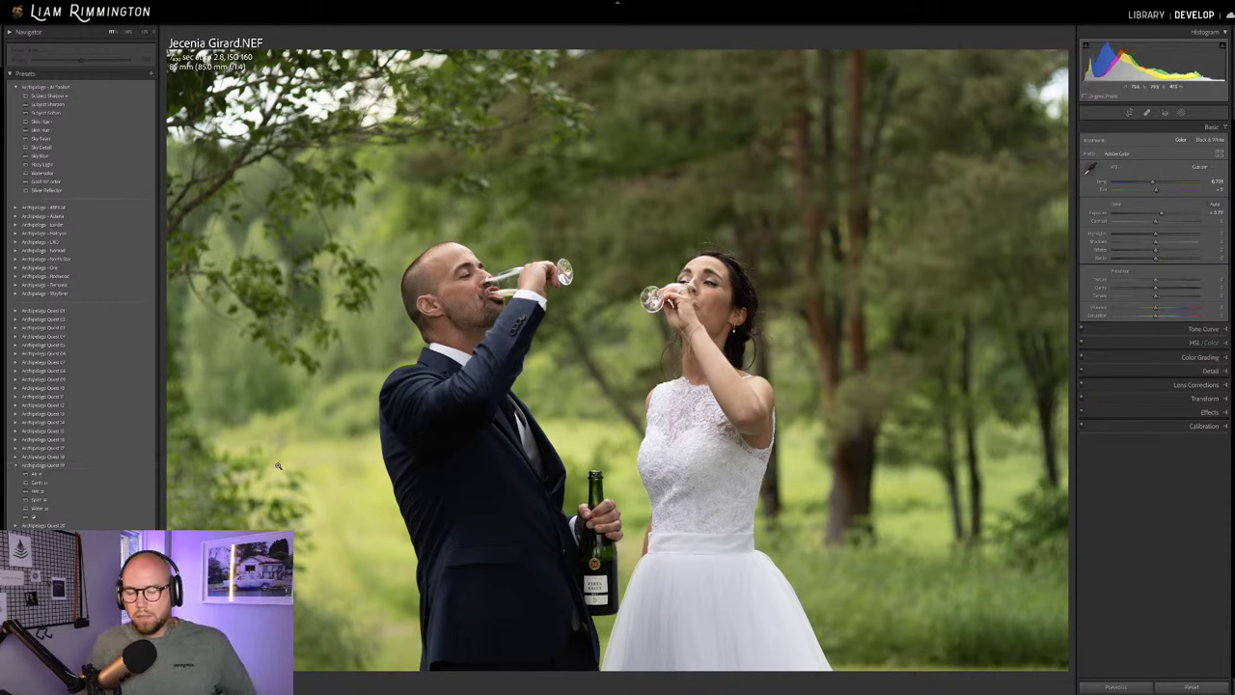
pyautogui.click(113, 474)
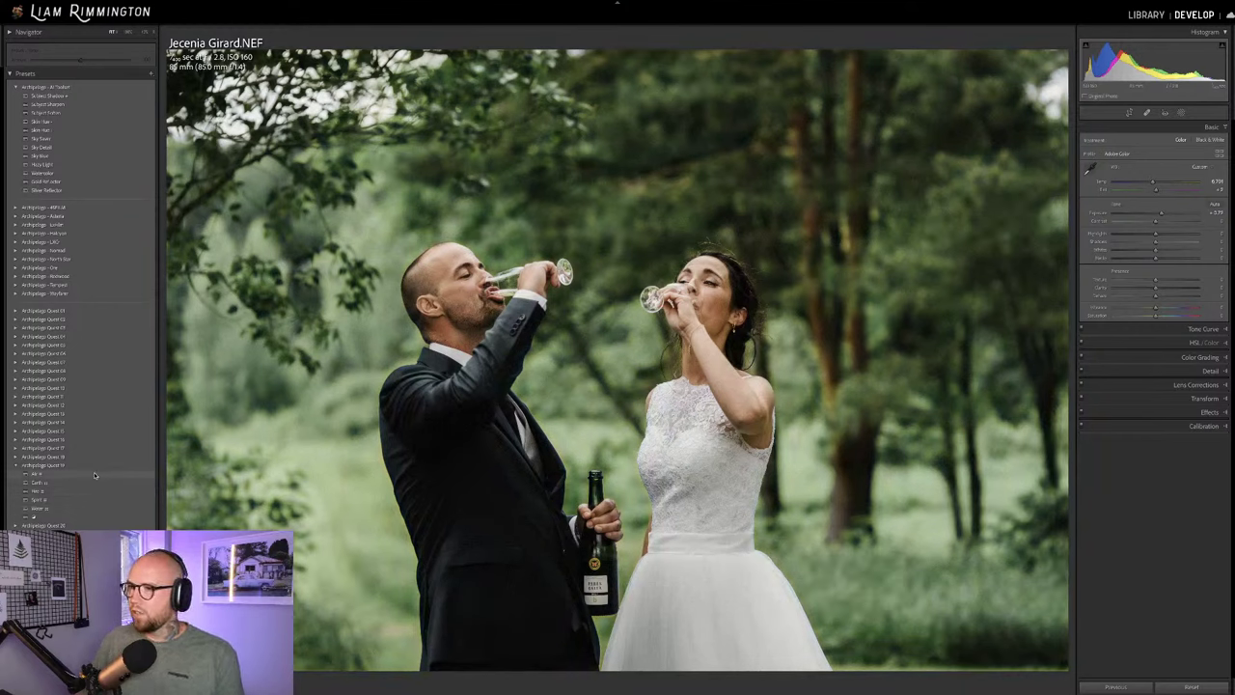
pyautogui.click(93, 472)
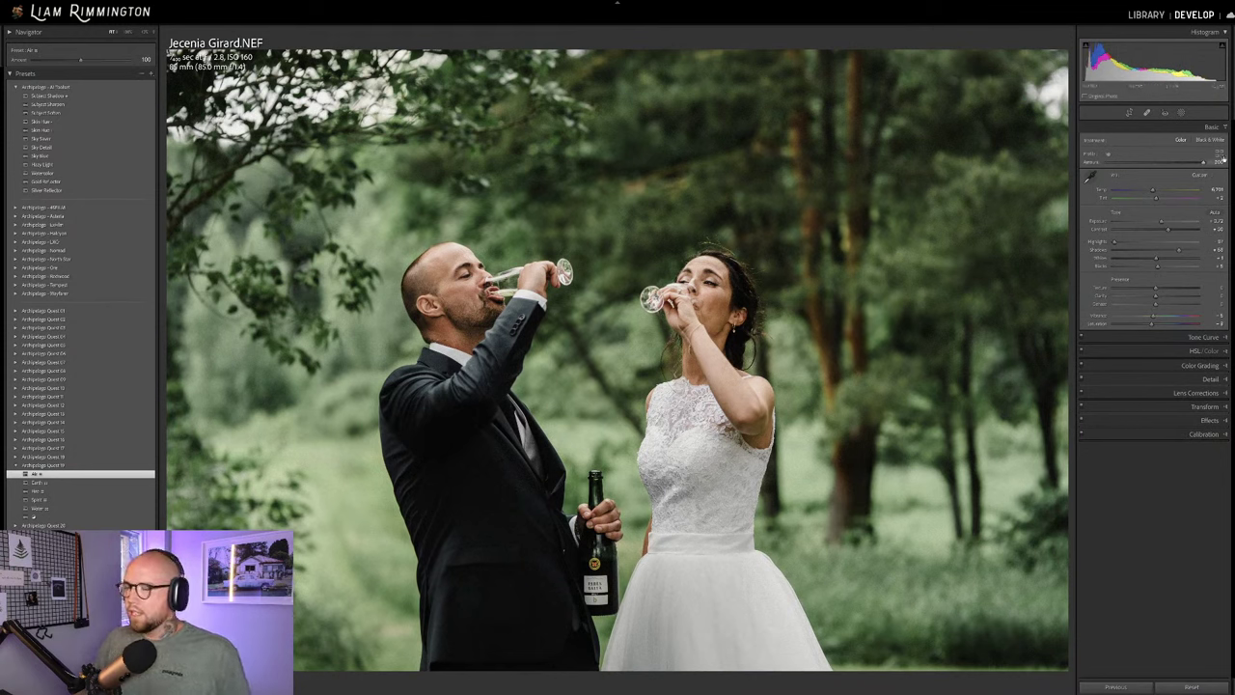
pyautogui.moveTo(1204, 162); pyautogui.dragTo(1227, 180)
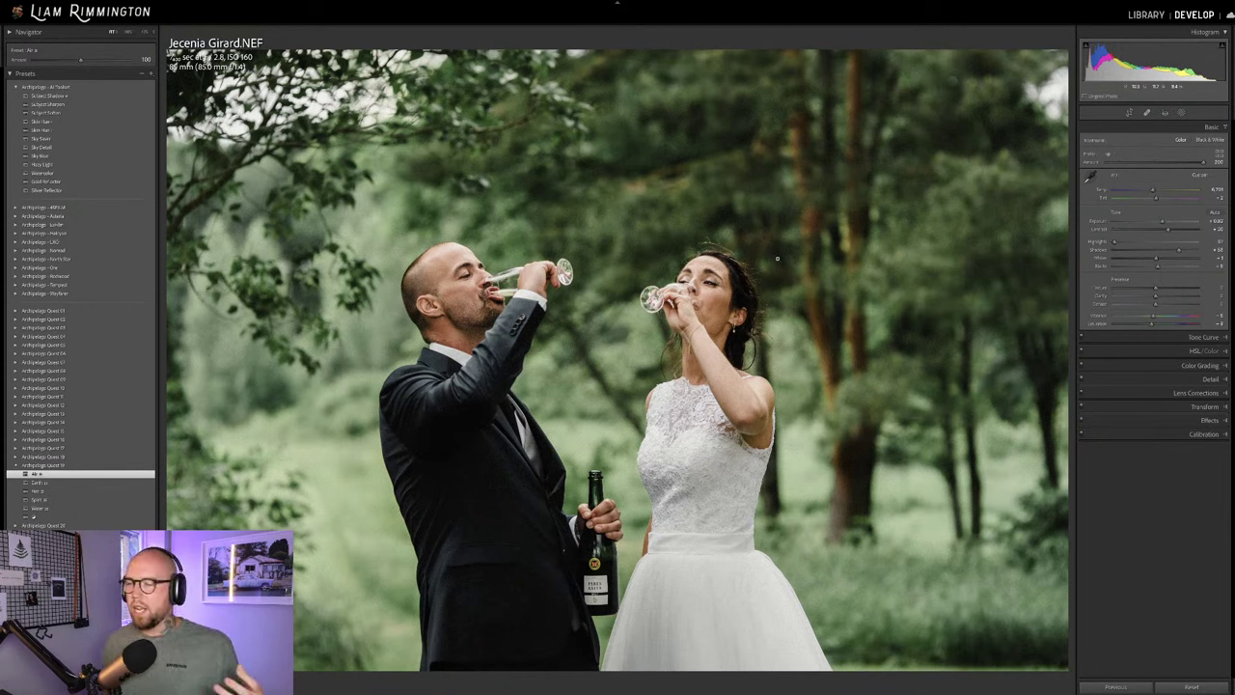
# Mask the couple with Select Subject, invert it to the background, and reduce the background's contrast.
pyautogui.click(1181, 114)
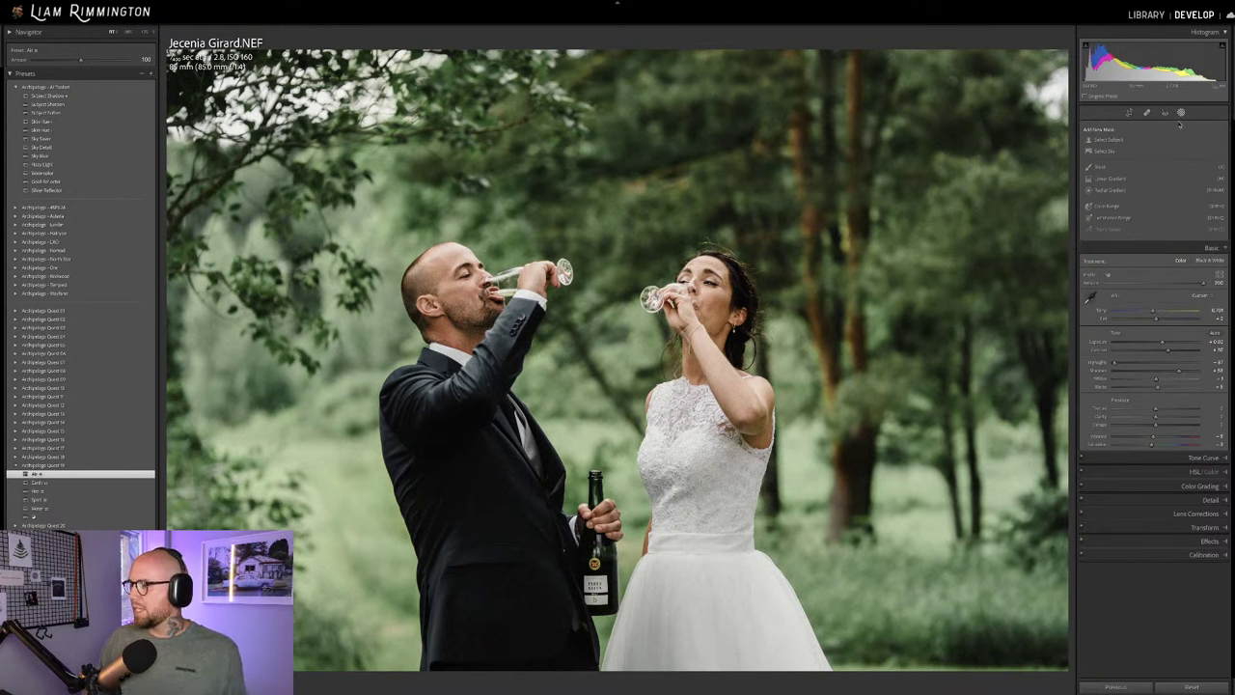
pyautogui.click(1110, 143)
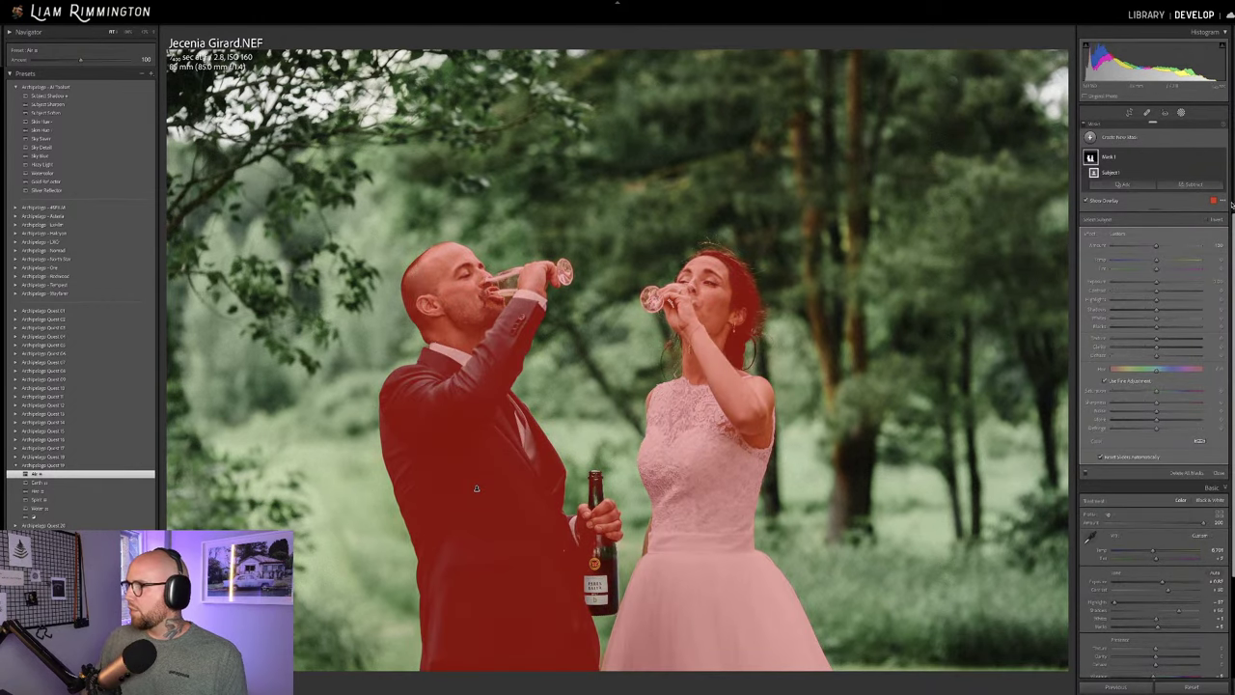
pyautogui.press("'")
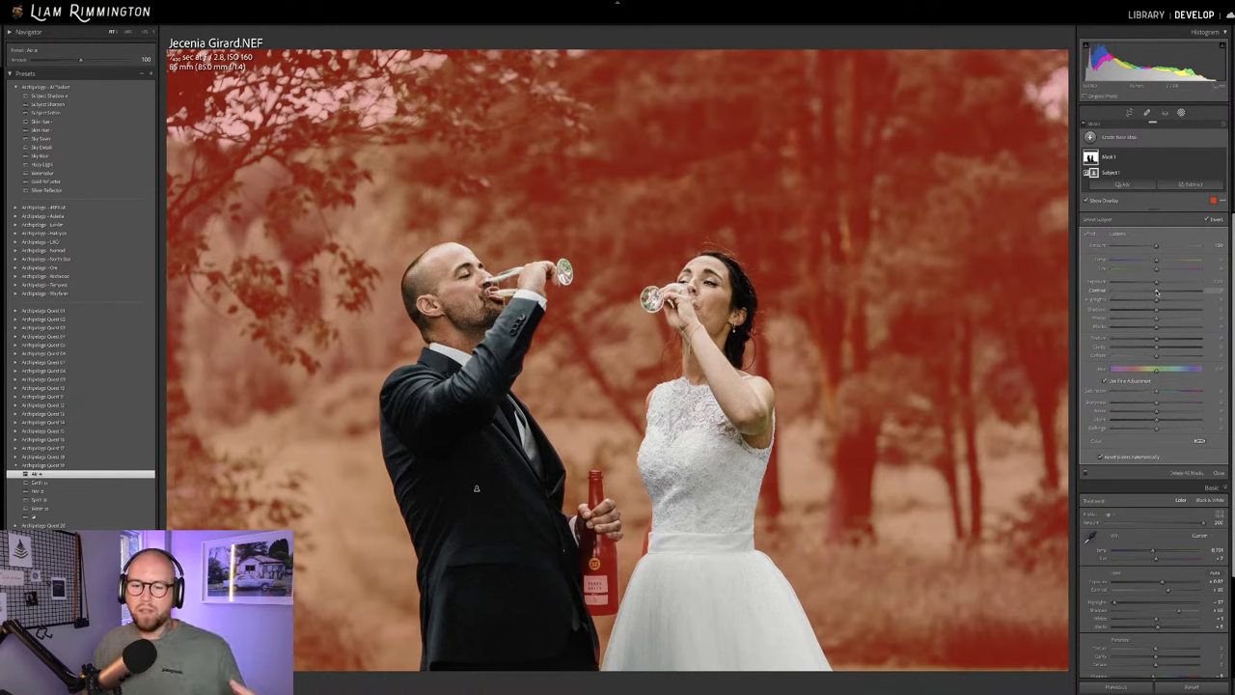
pyautogui.moveTo(1157, 291); pyautogui.dragTo(1095, 302)
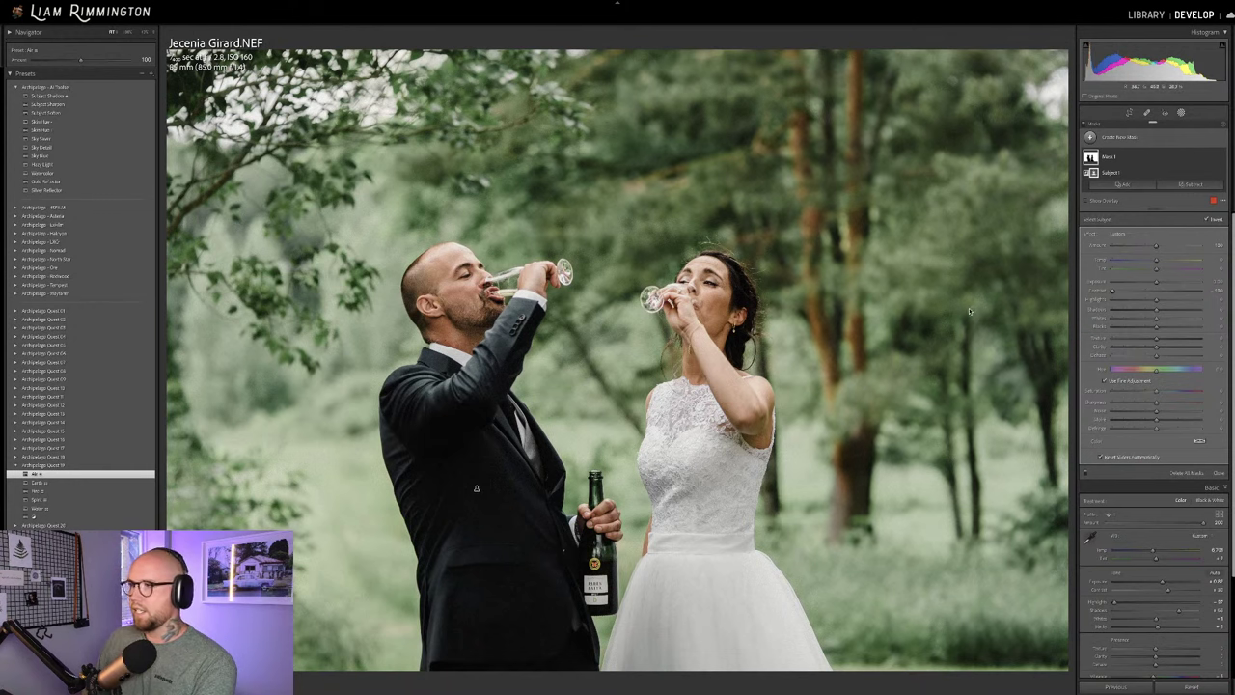
pyautogui.hotkey('shift', 'w')
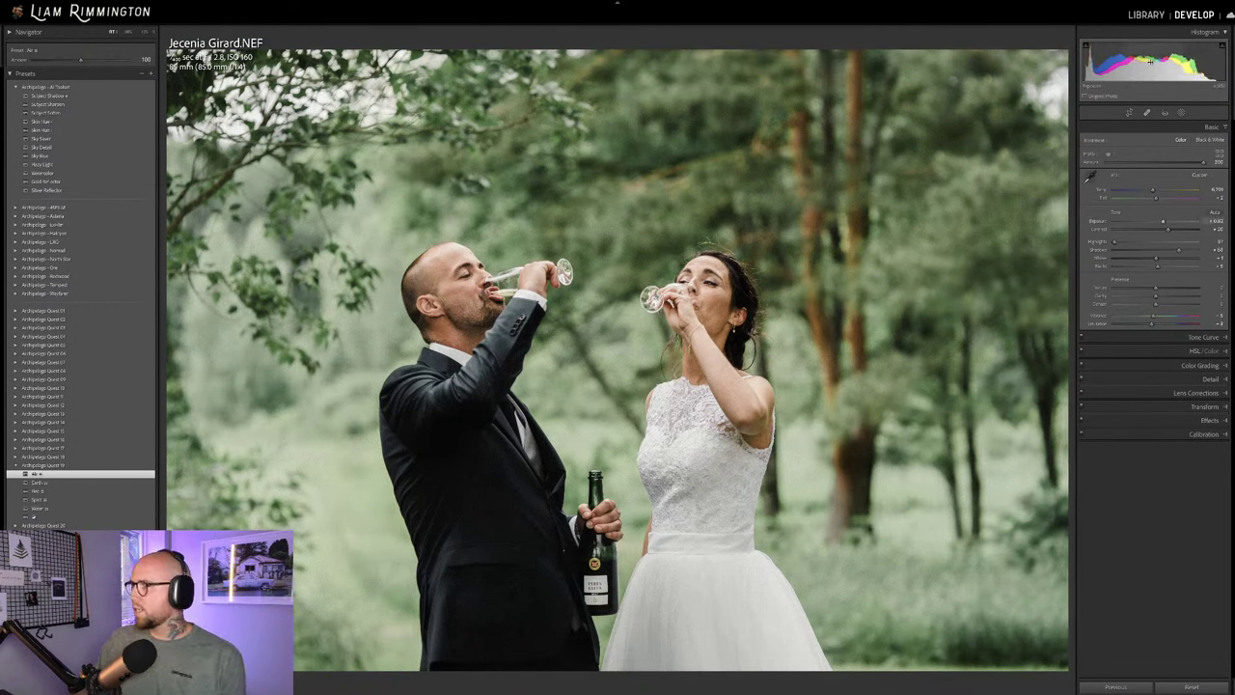
# Warm the Temp slightly and apply Hazy Light, resetting its Amount to 100.
pyautogui.moveTo(1154, 192); pyautogui.dragTo(1162, 193)
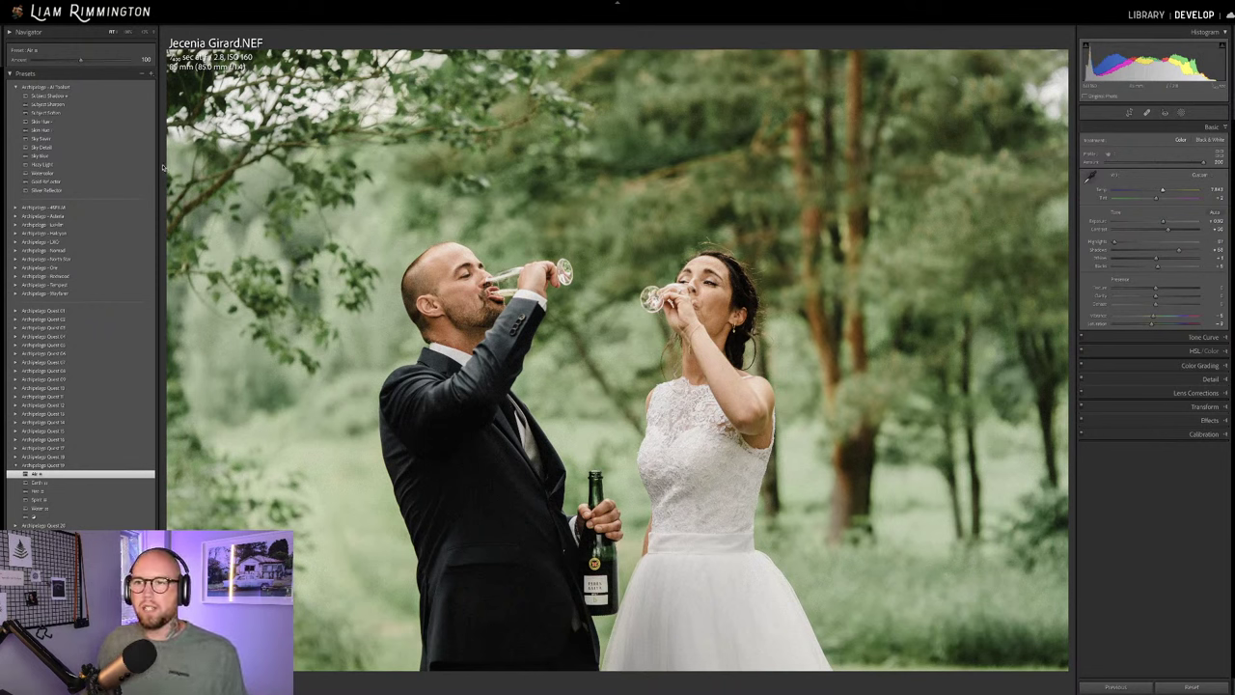
pyautogui.click(43, 164)
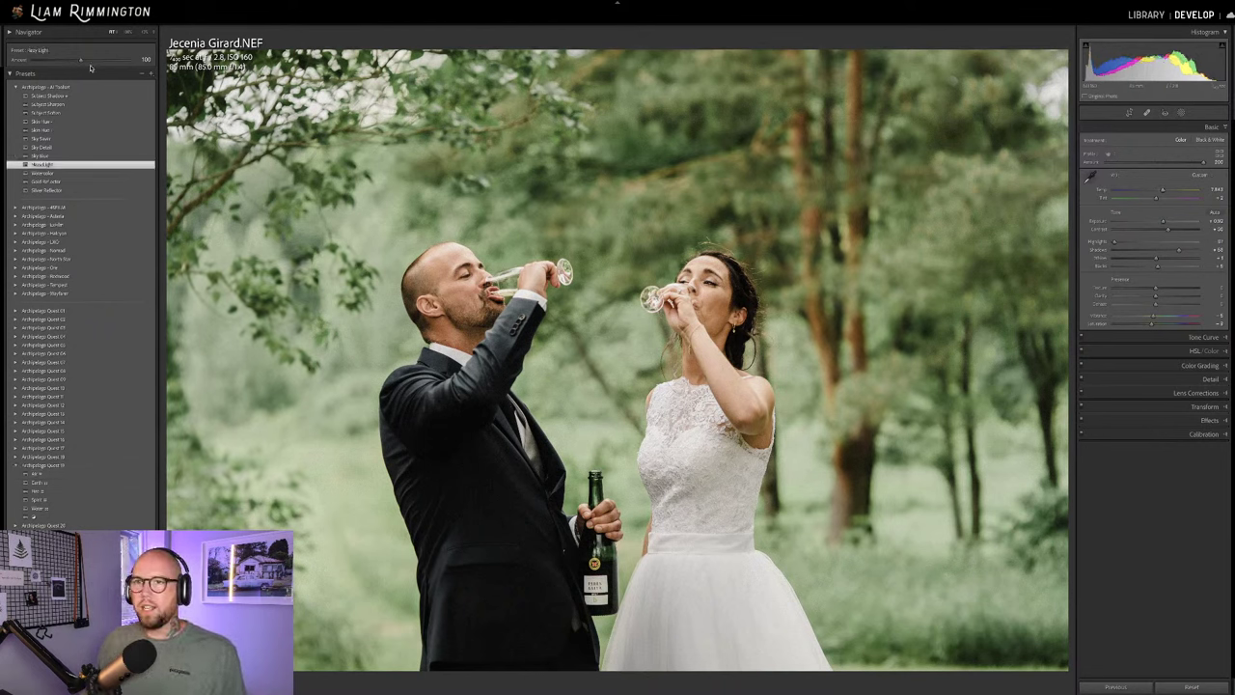
pyautogui.moveTo(80, 60); pyautogui.dragTo(83, 93)
pyautogui.doubleClick(19, 61)
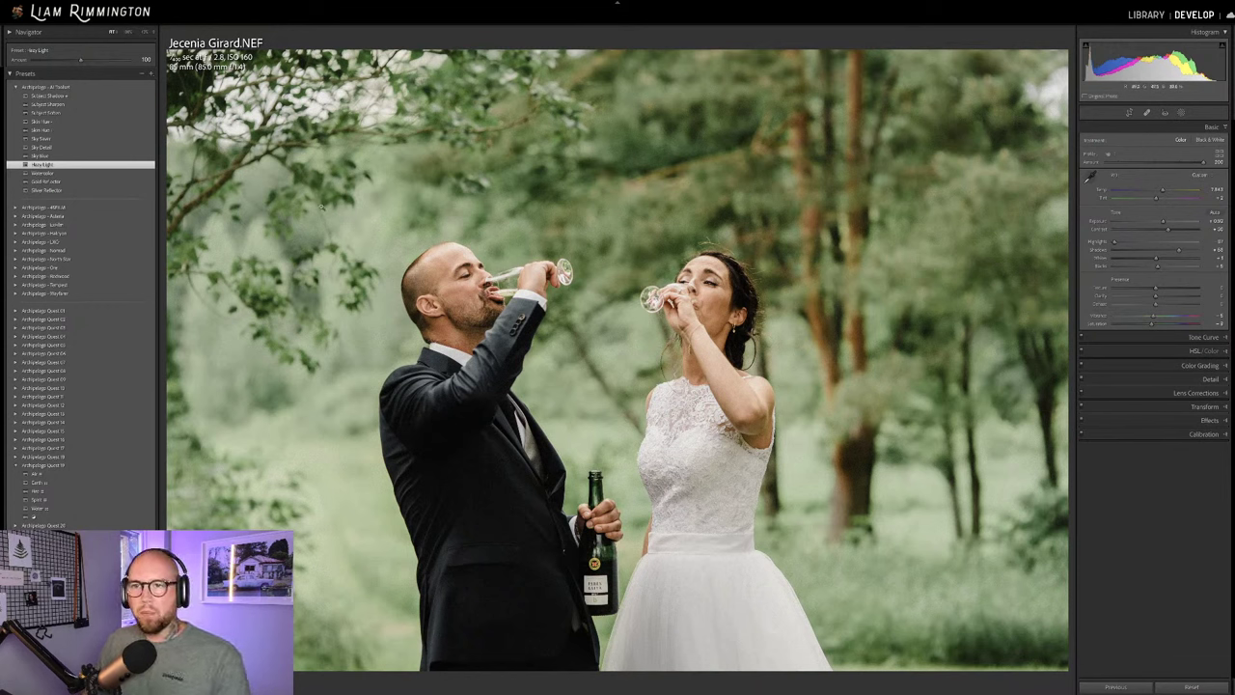
pyautogui.click(15, 208)
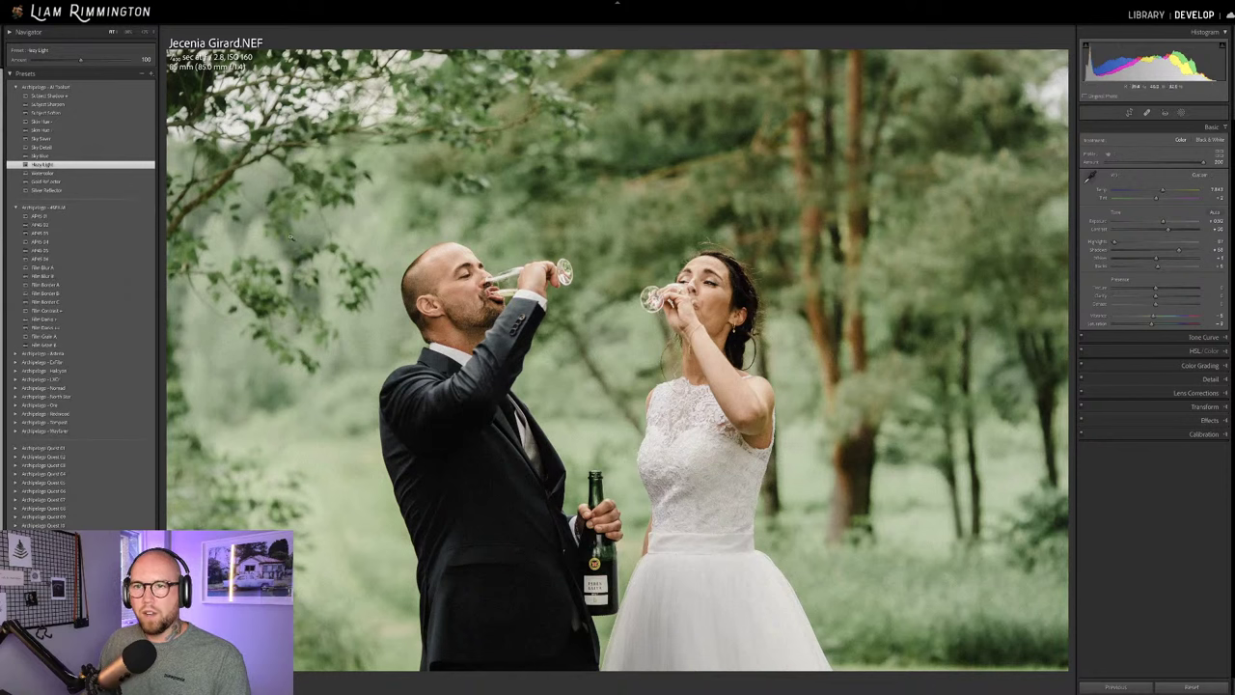
# Apply Film Blur B above 100 and compare it with the original in Before/After view.
pyautogui.click(125, 277)
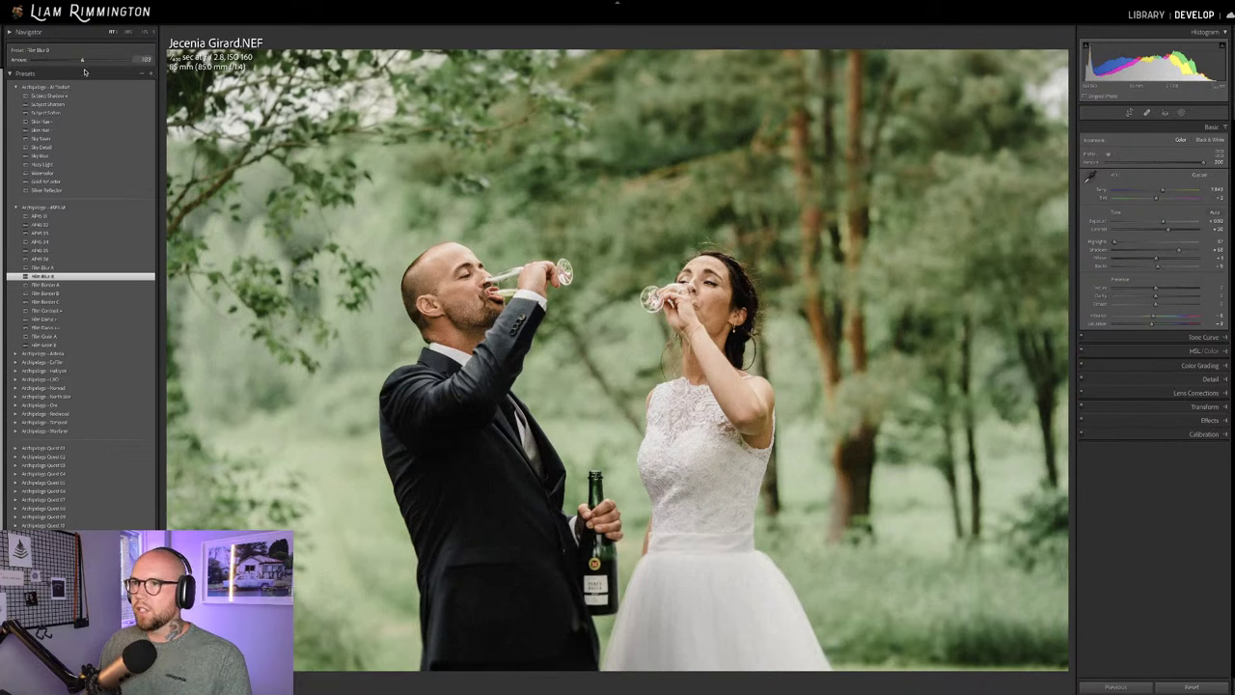
pyautogui.moveTo(81, 61); pyautogui.dragTo(94, 73)
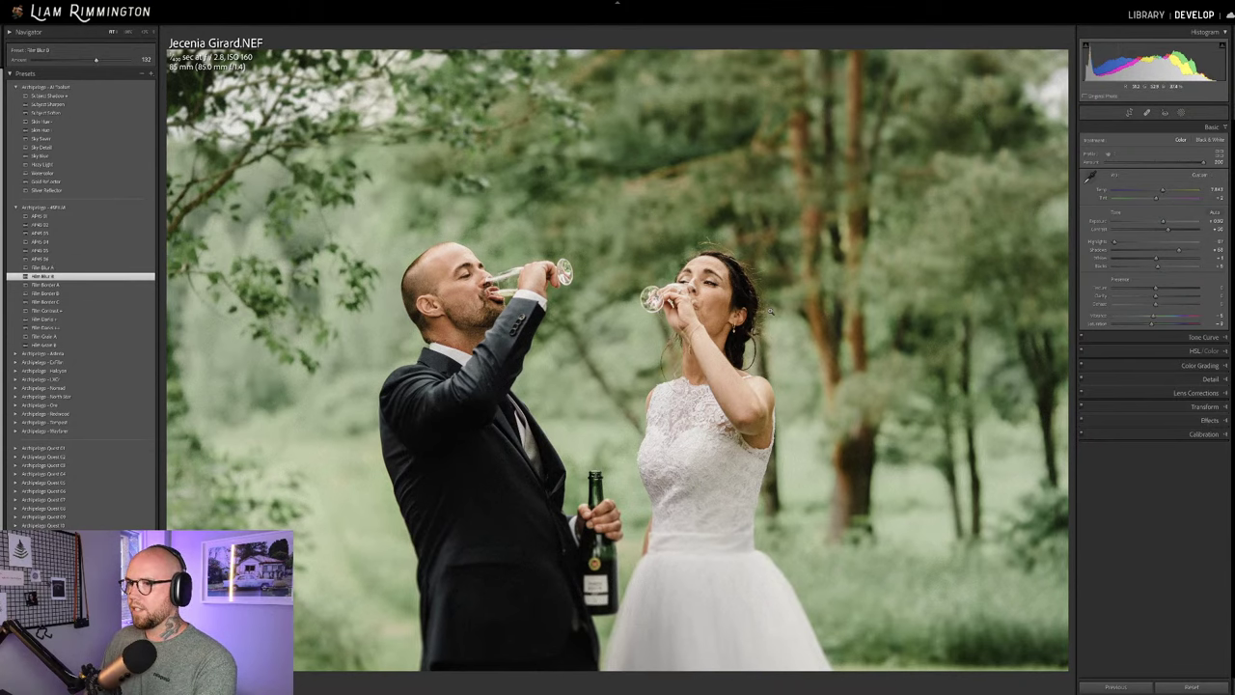
pyautogui.press('\\')
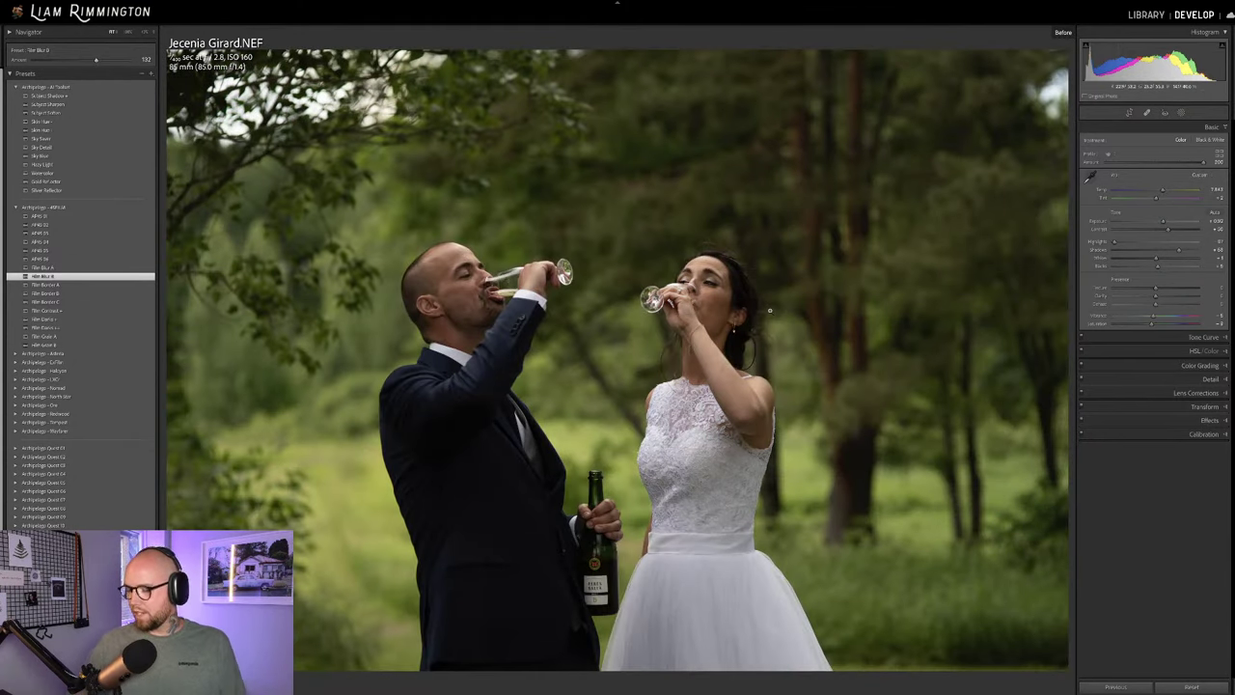
pyautogui.press('\\')
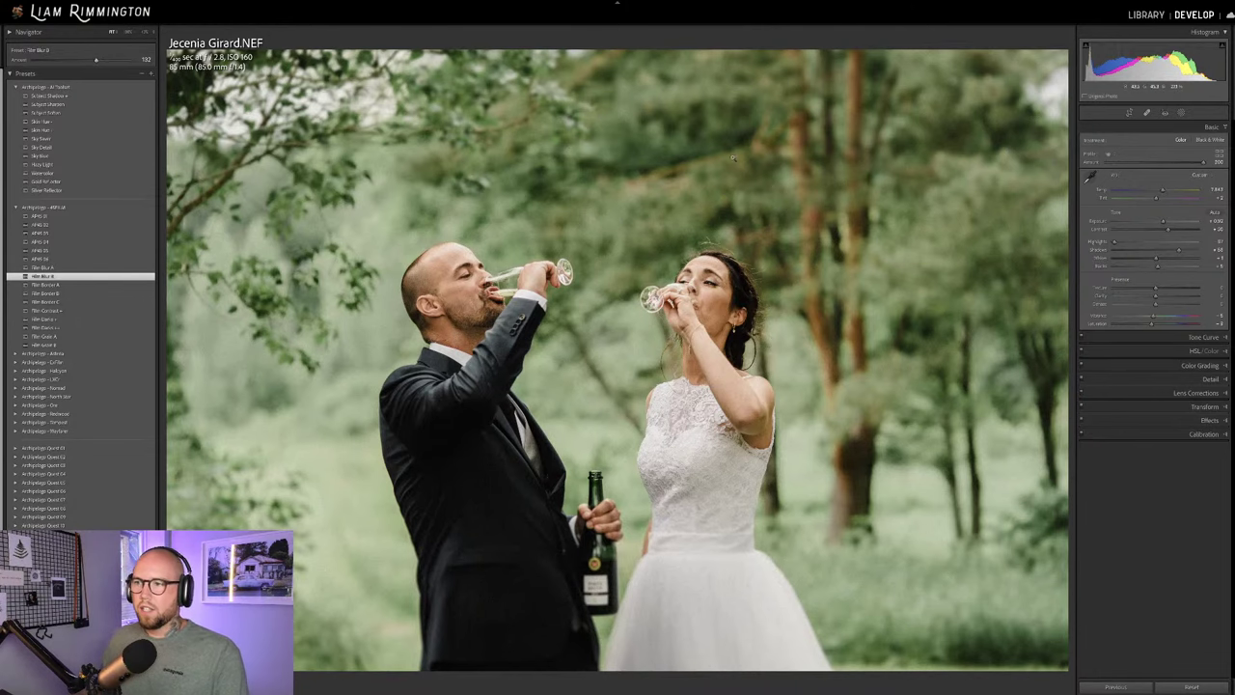
pyautogui.press('y')
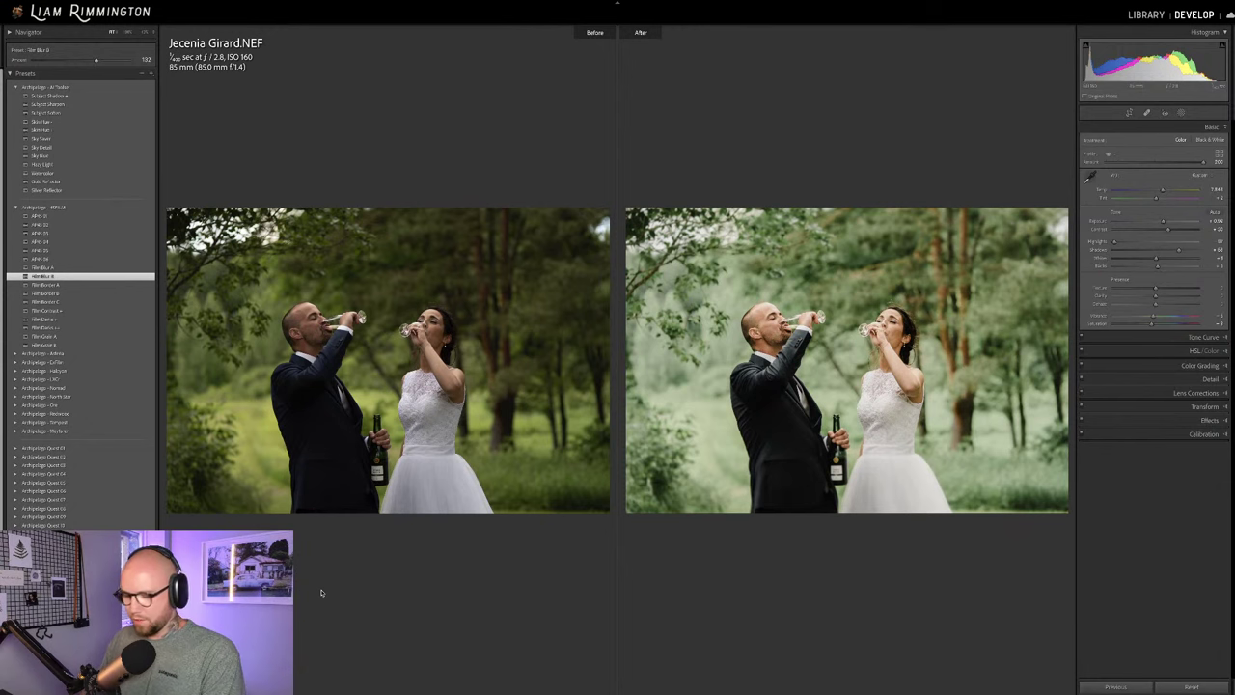
# Leave Before/After view and move on to the floral-crown portrait.
pyautogui.press('y')
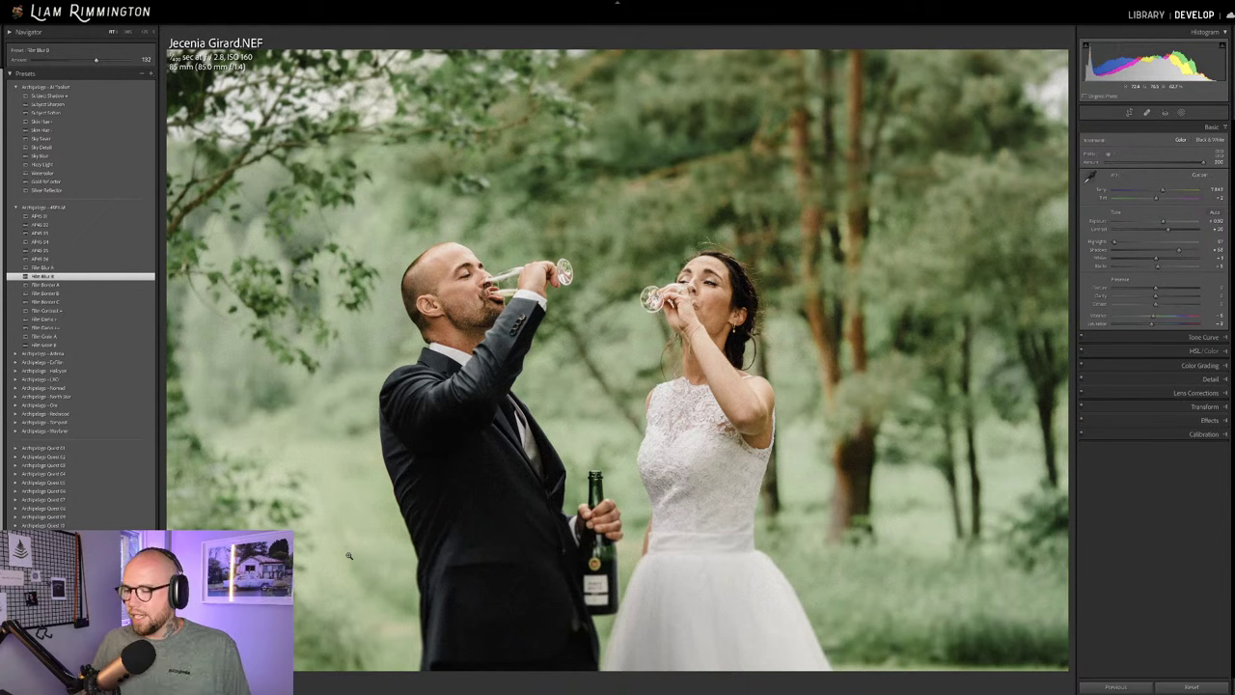
pyautogui.press('Right')
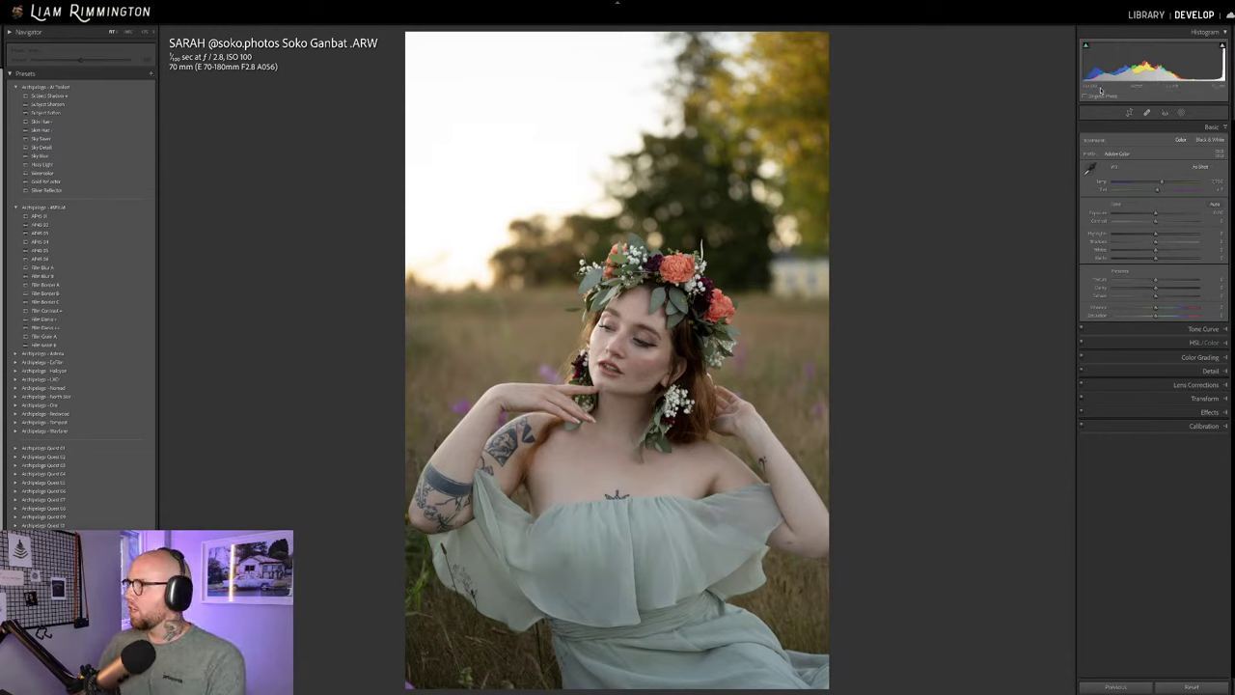
# Raise the Exposure to brighten the floral-crown portrait.
pyautogui.moveTo(1145, 61); pyautogui.dragTo(1162, 64)
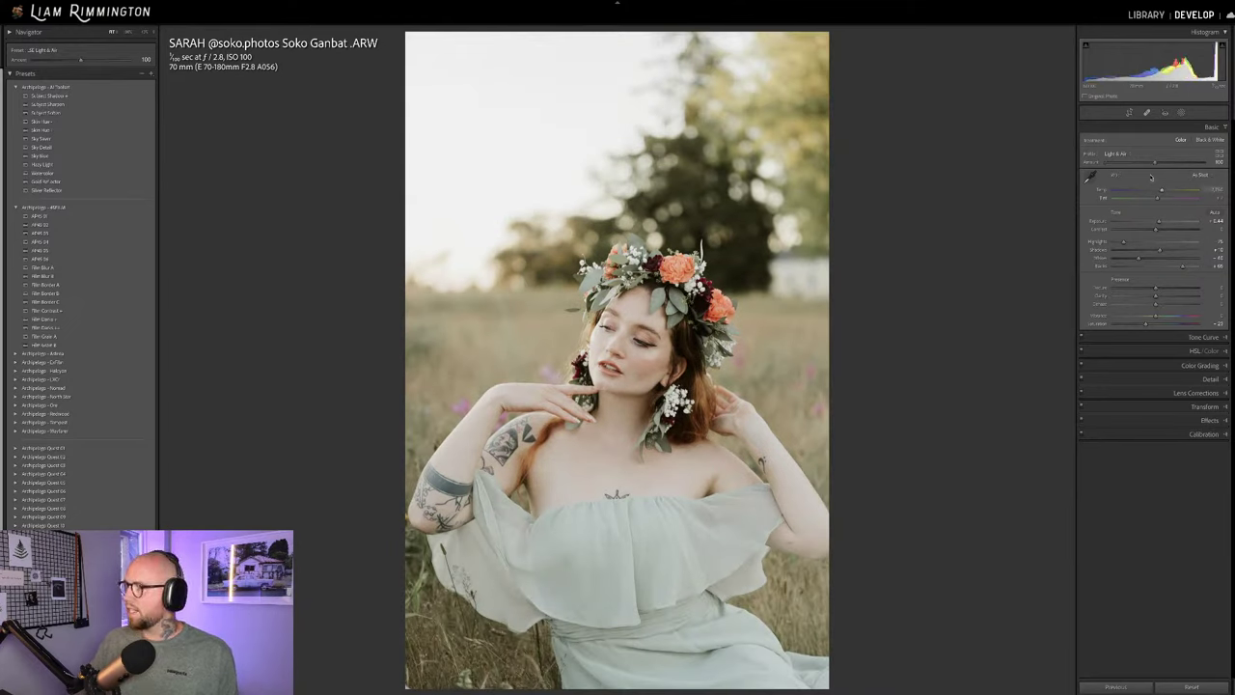
# Lower the Exposure and reduce the Light & Air profile Amount on the portrait.
pyautogui.click(1163, 393)
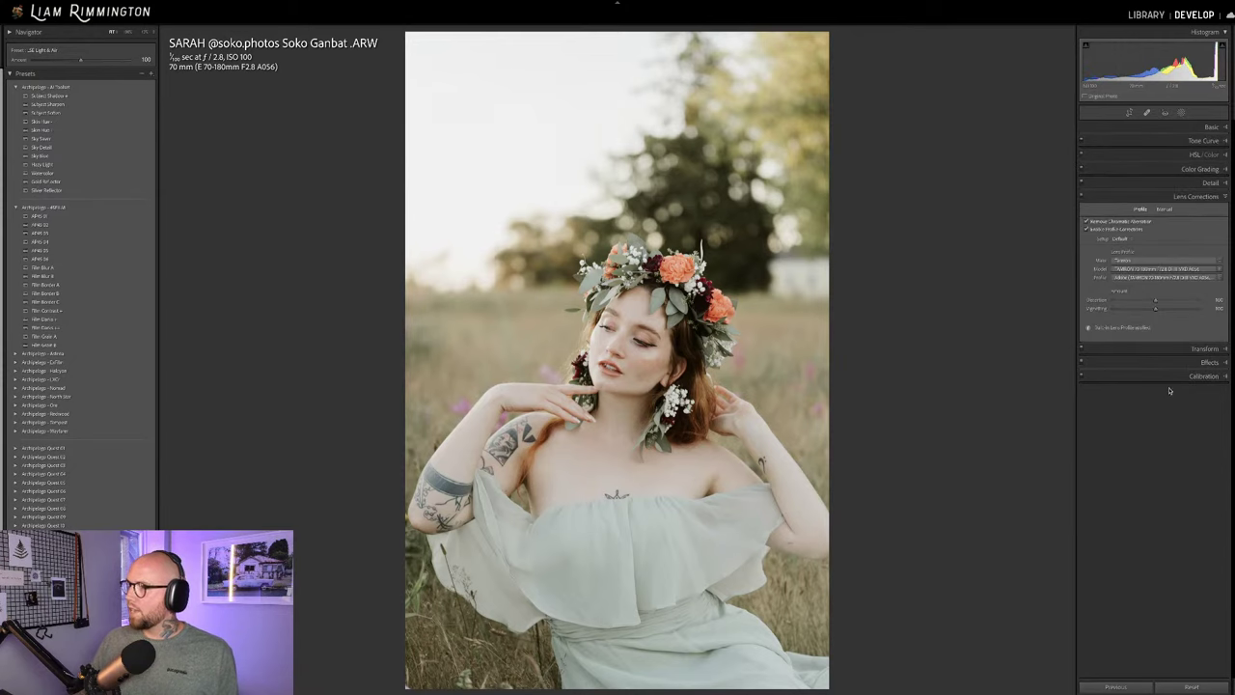
pyautogui.click(1212, 127)
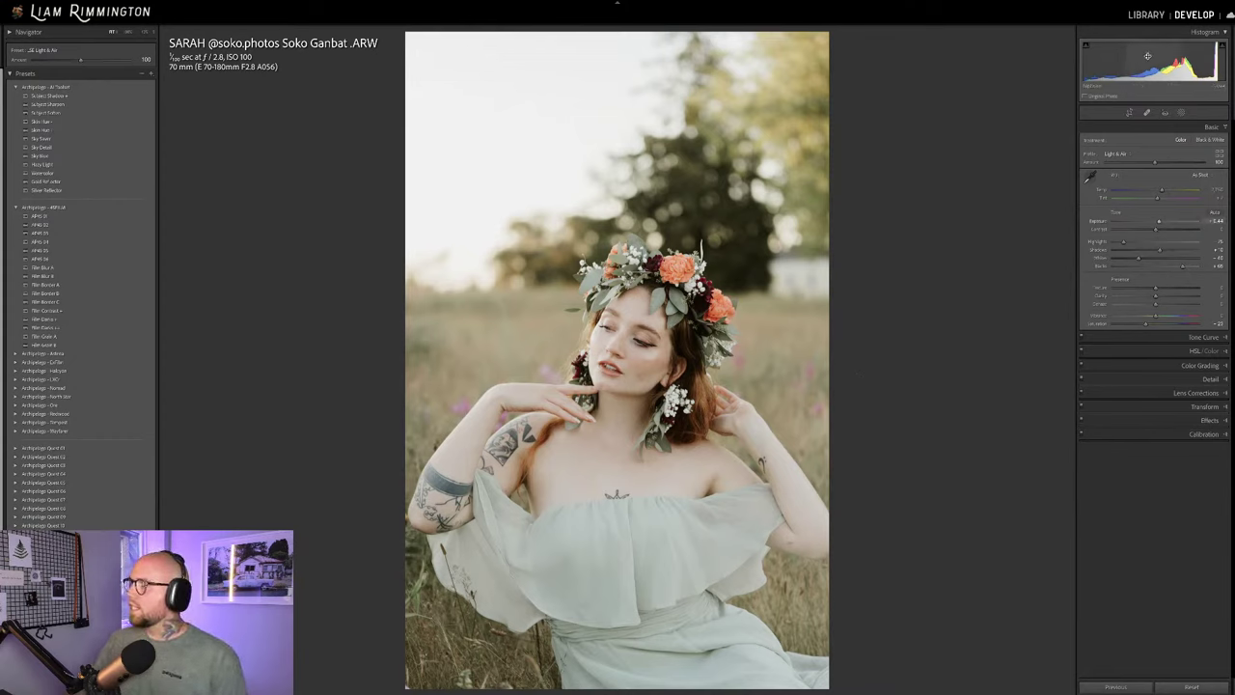
pyautogui.moveTo(1173, 63); pyautogui.dragTo(1149, 64)
pyautogui.moveTo(1156, 162); pyautogui.dragTo(1227, 174)
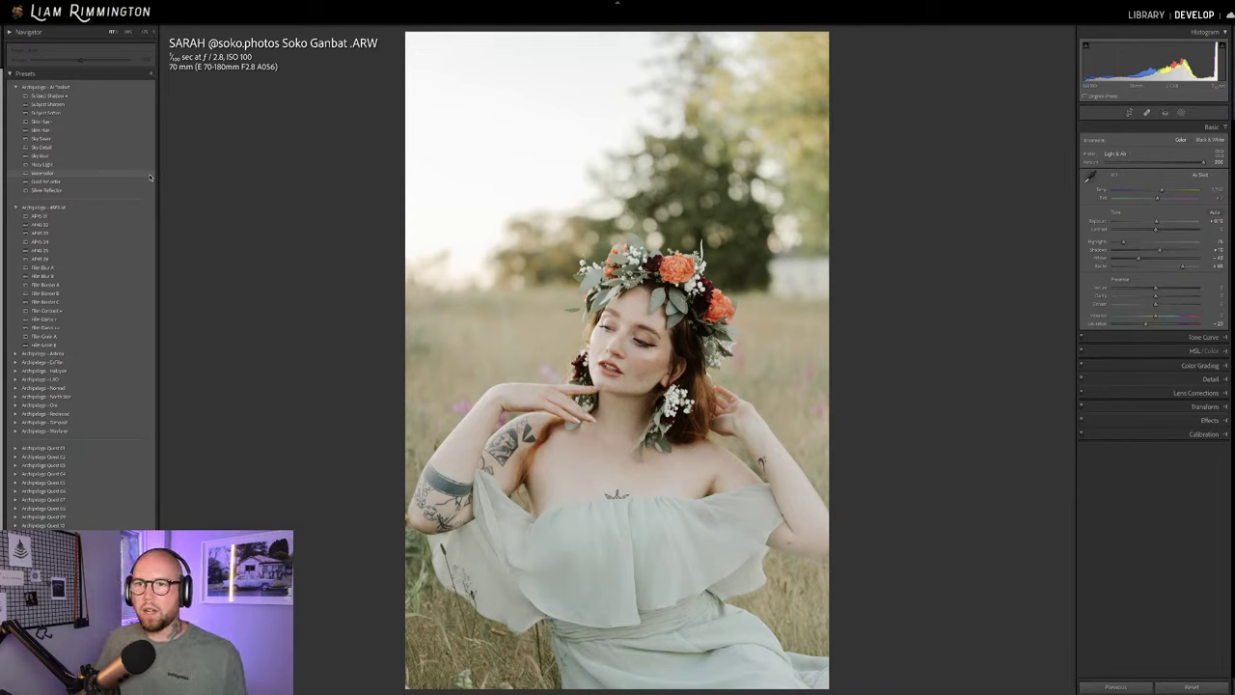
pyautogui.click(150, 175)
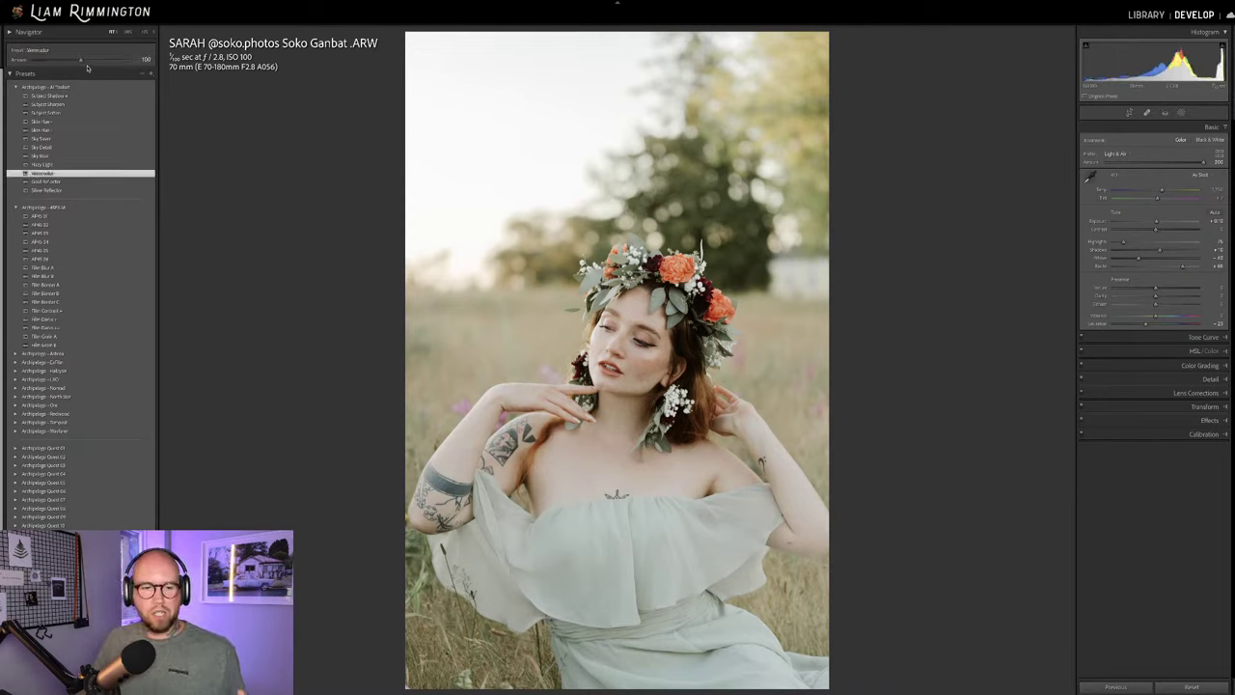
pyautogui.moveTo(82, 62)
pyautogui.mouseDown()
pyautogui.moveTo(36, 63)
pyautogui.moveTo(105, 62)
pyautogui.moveTo(83, 65)
pyautogui.mouseUp()
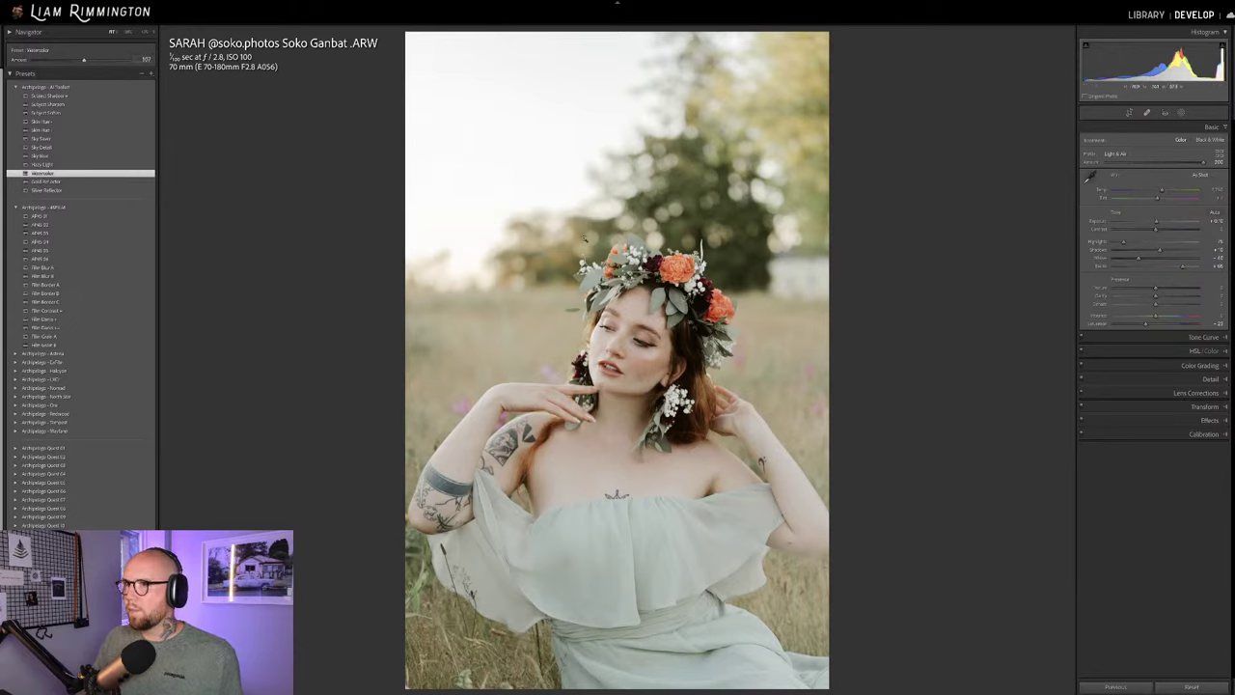
pyautogui.click(1181, 113)
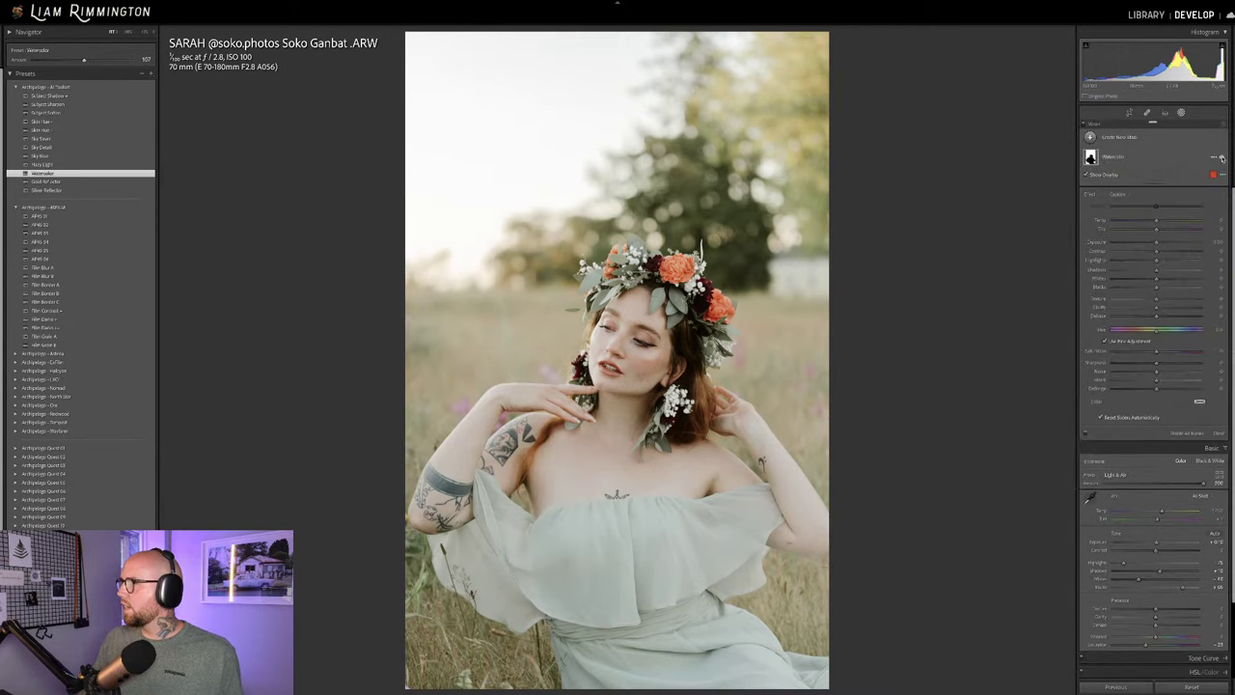
pyautogui.click(1221, 157)
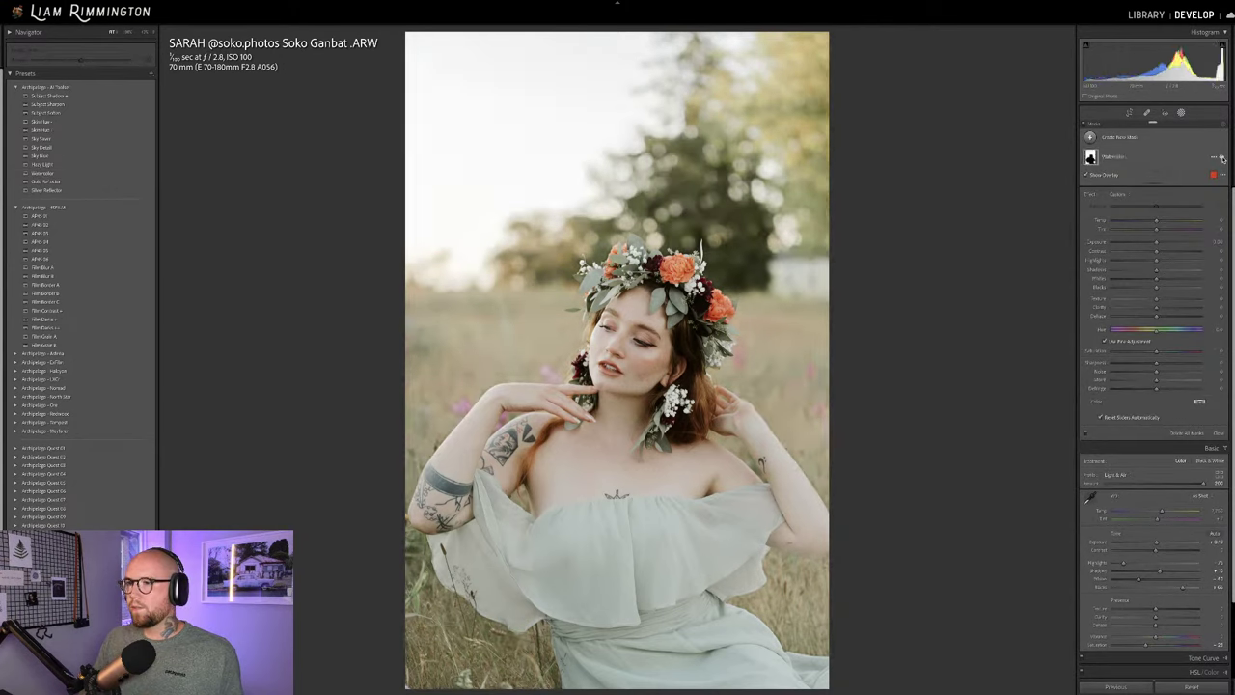
pyautogui.click(1222, 157)
pyautogui.click(1222, 157)
pyautogui.hotkey('shift', 'w')
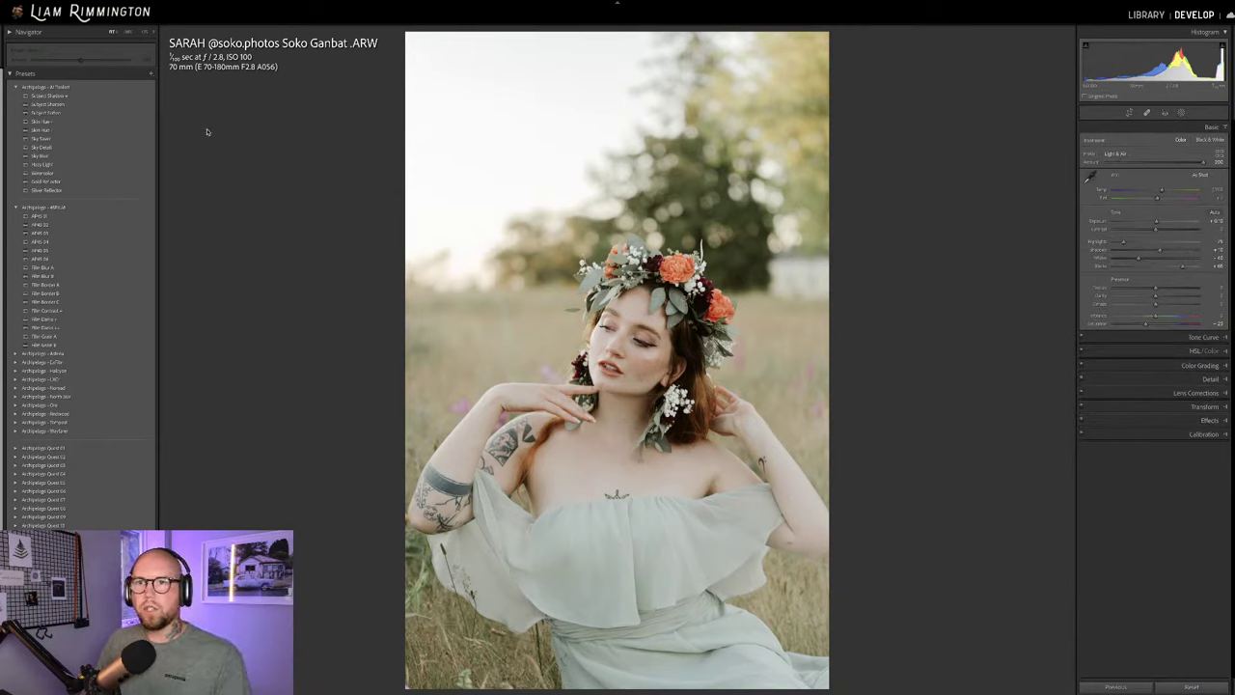
# Apply Subject Sharpen at amount 27 and inspect the model's face at 1:1.
pyautogui.click(146, 105)
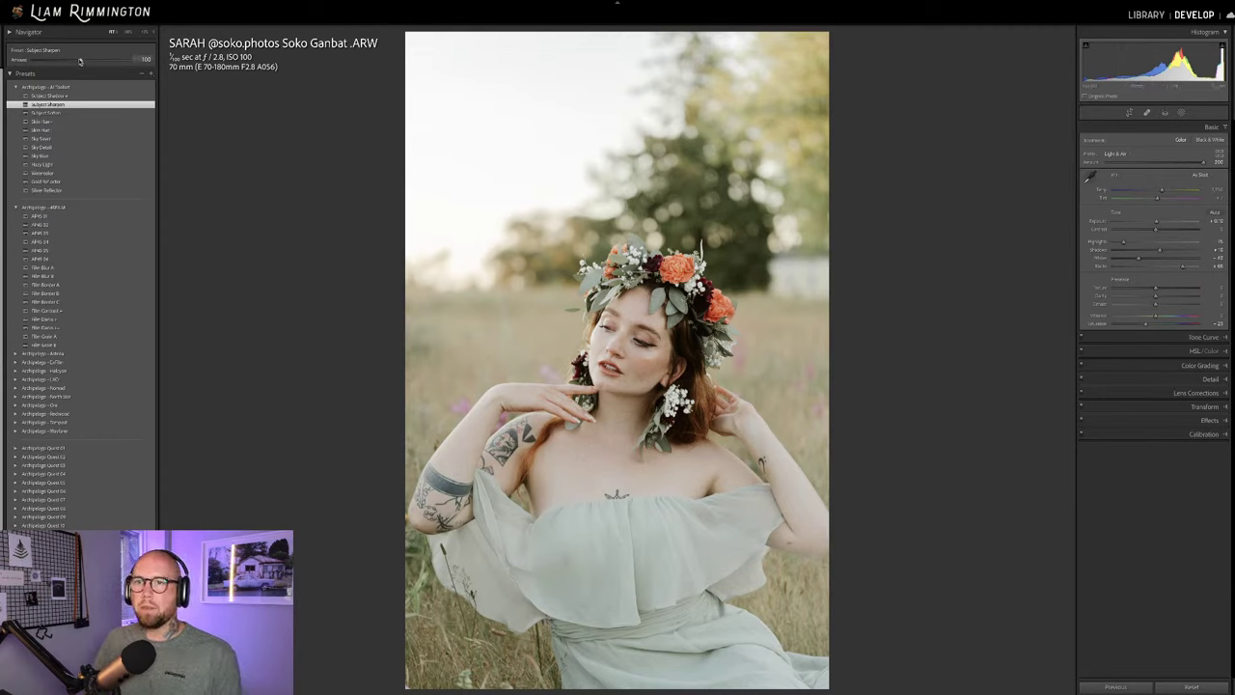
pyautogui.moveTo(81, 60); pyautogui.dragTo(45, 69)
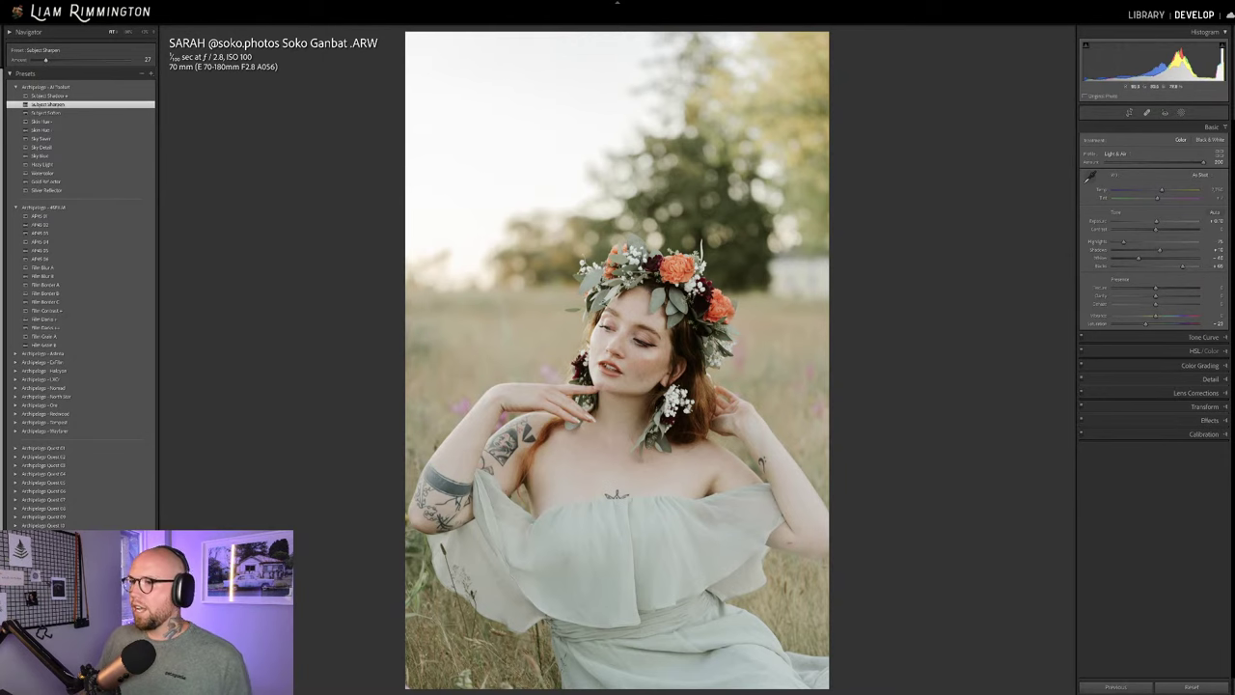
pyautogui.click(593, 271)
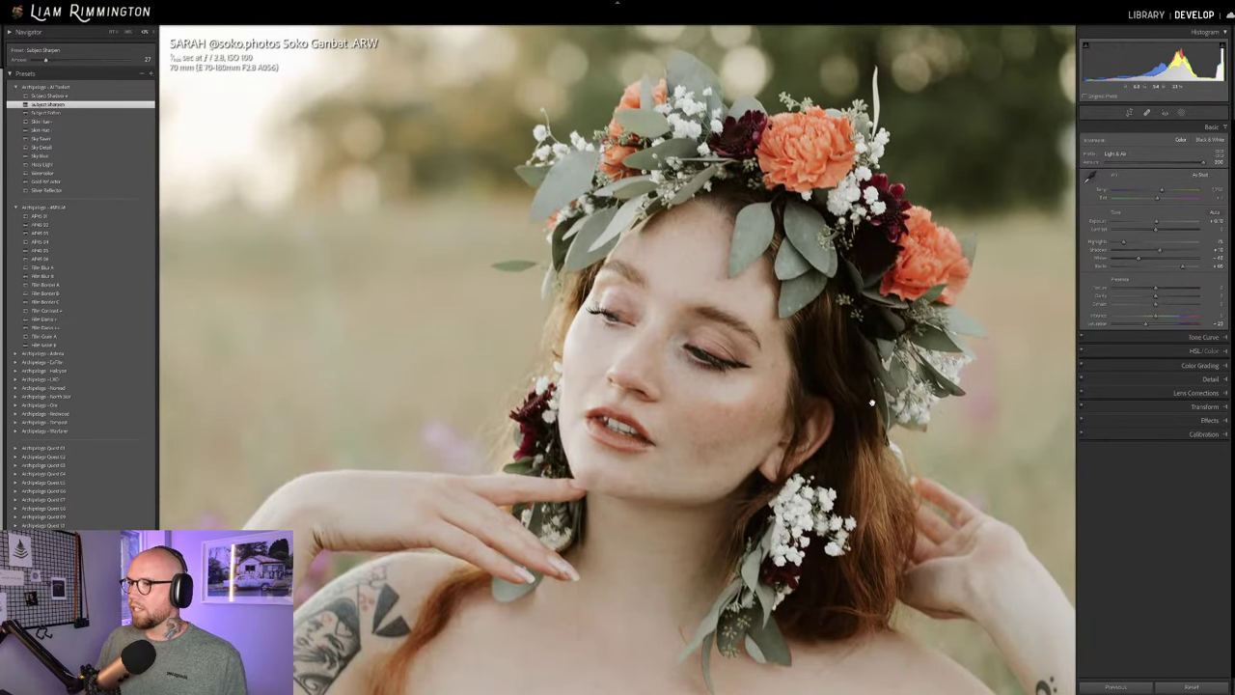
pyautogui.moveTo(872, 404); pyautogui.dragTo(797, 431)
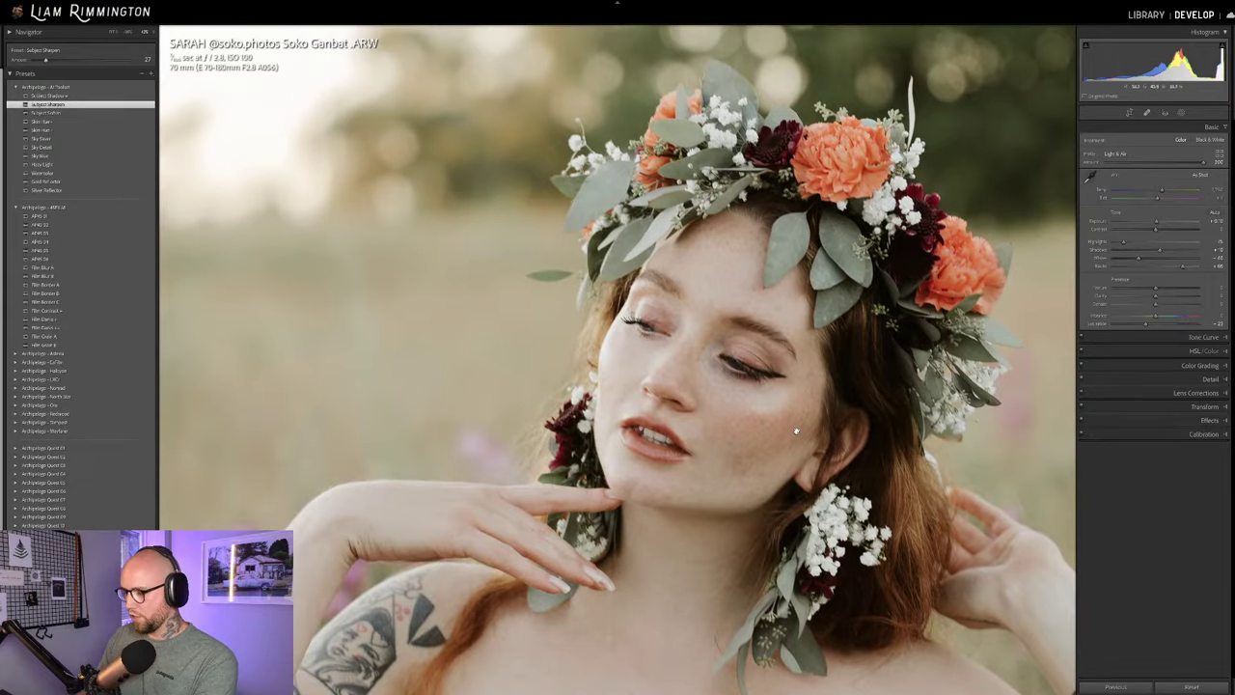
# Flip between the before and edited versions, then zoom out to a side-by-side Before/After view.
pyautogui.press('\\')
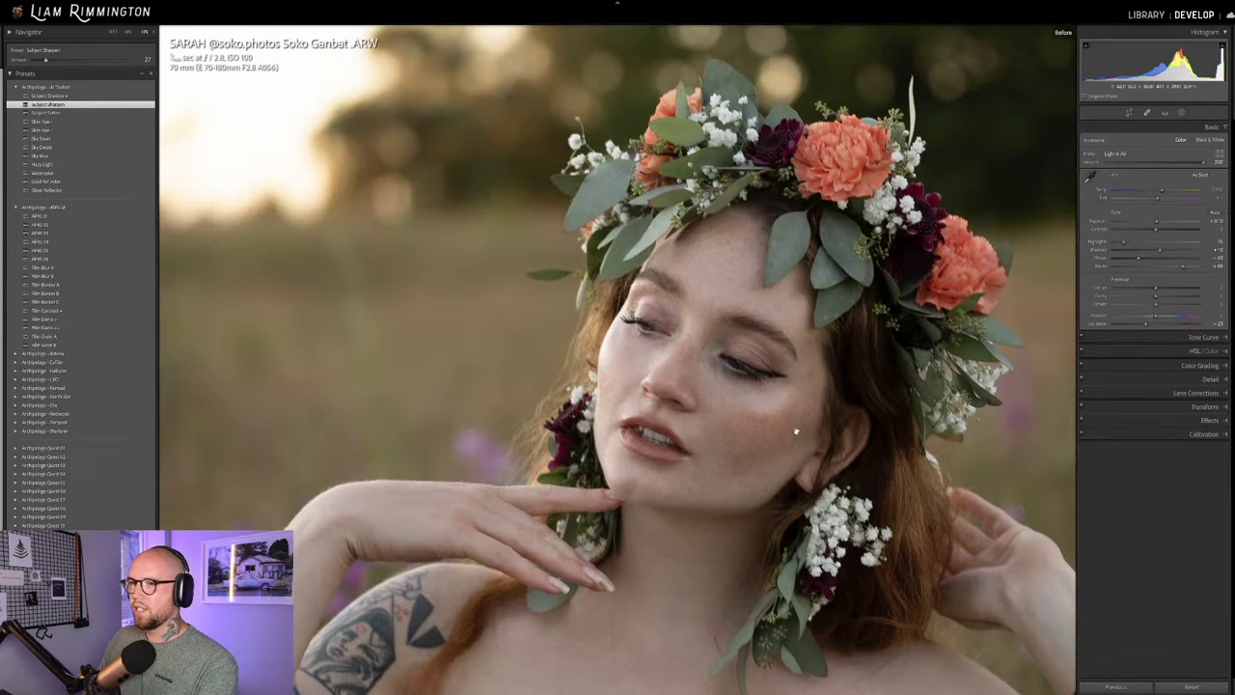
pyautogui.press('\\')
pyautogui.press('\\')
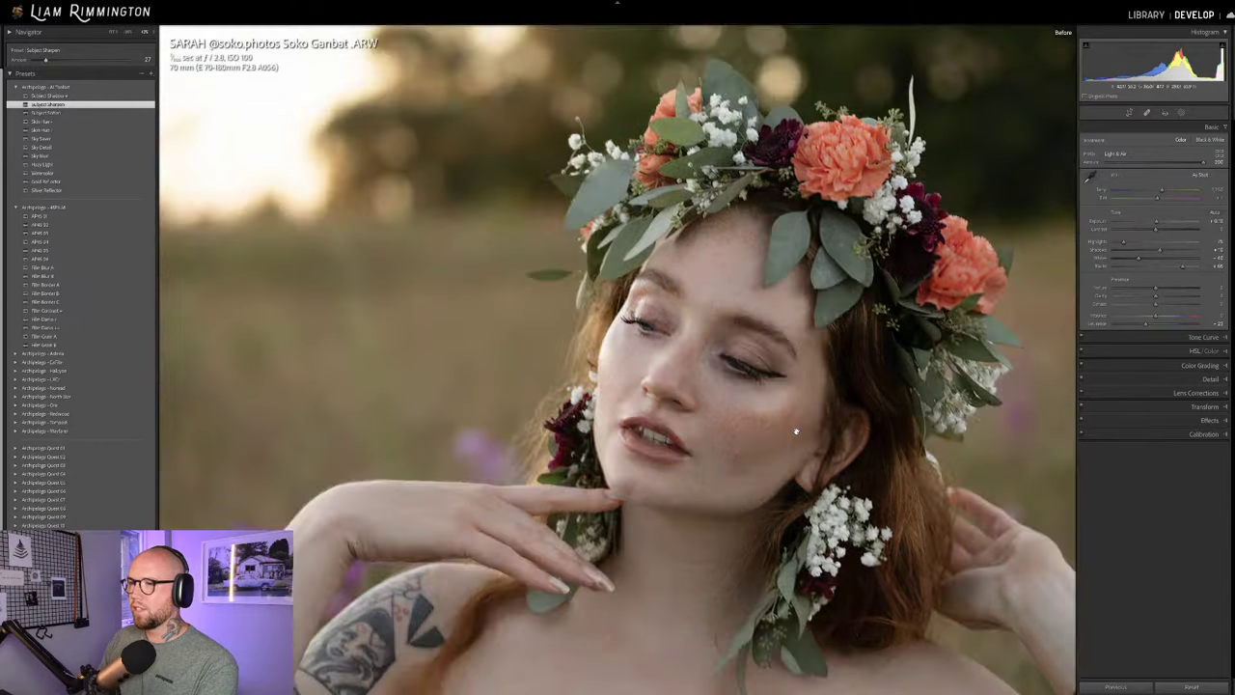
pyautogui.press('\\')
pyautogui.press('\\')
pyautogui.press('\\')
pyautogui.click(797, 431)
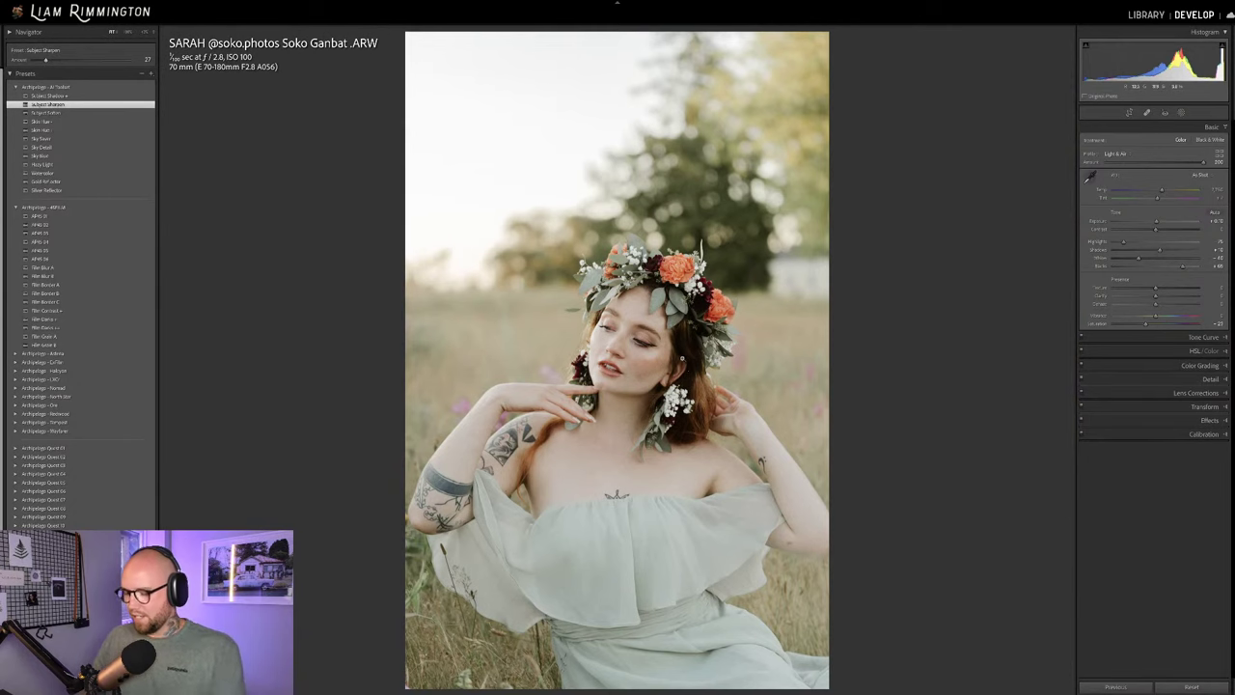
pyautogui.press('y')
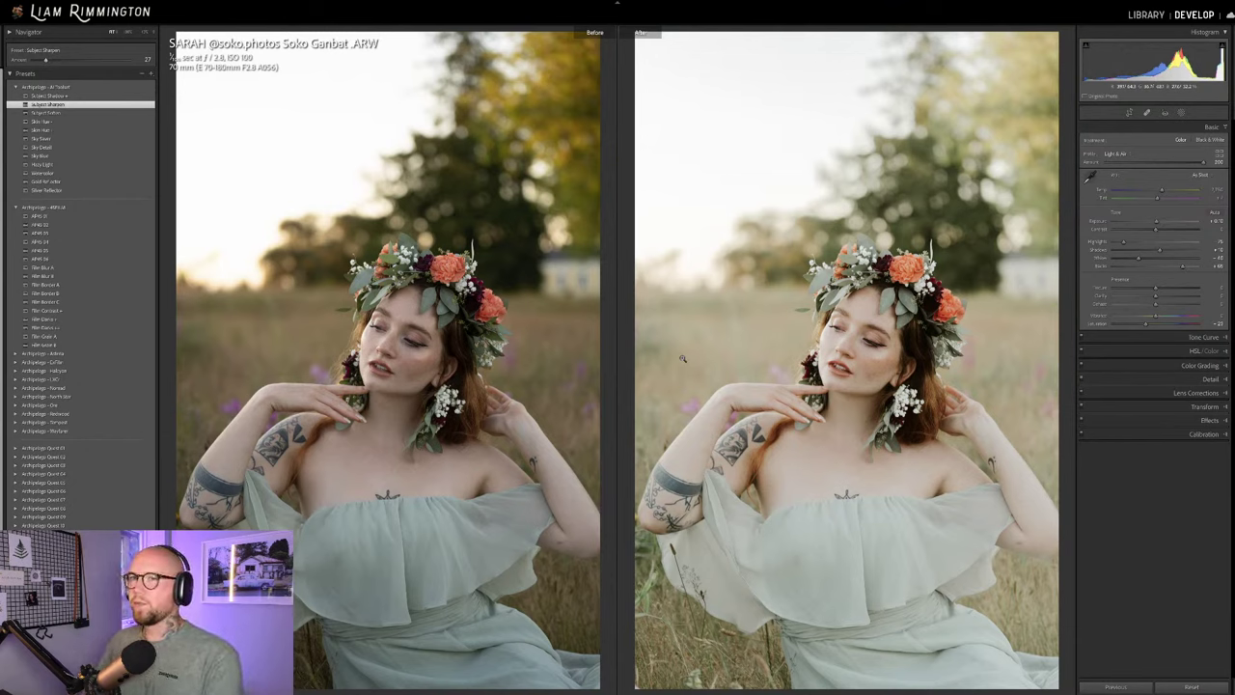
# Return to the single edited view and fine-tune the Light & Air profile Amount.
pyautogui.press('y')
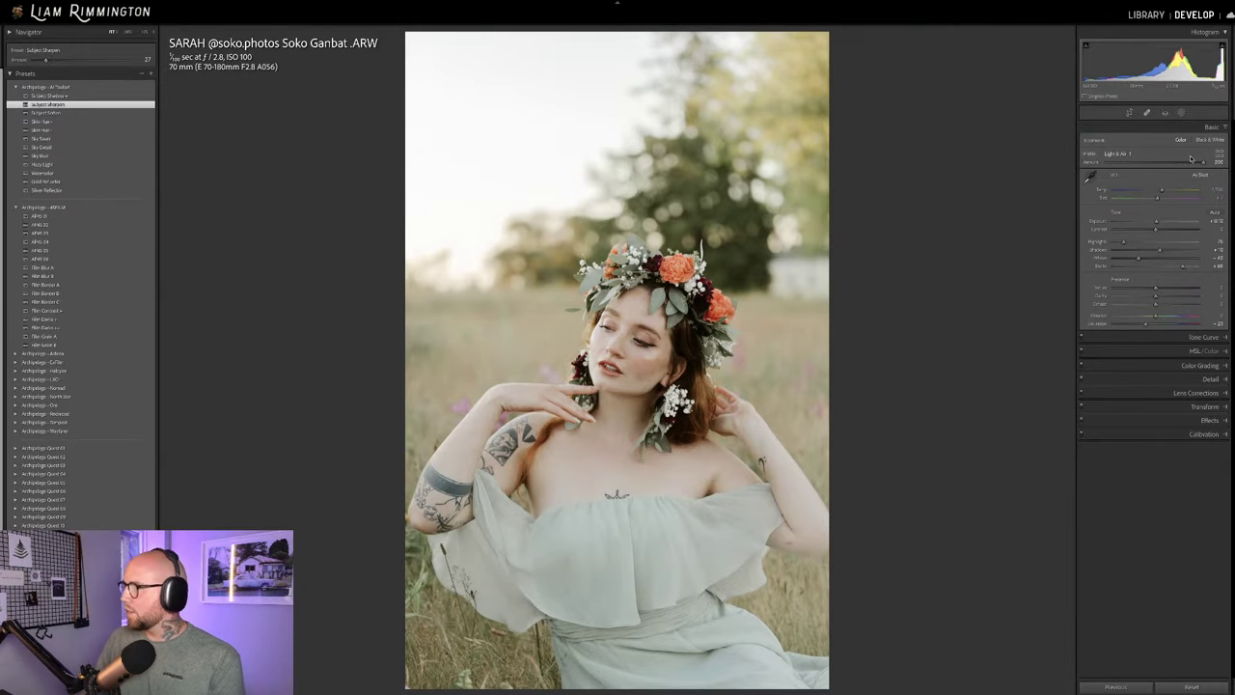
pyautogui.moveTo(1202, 164); pyautogui.dragTo(1225, 180)
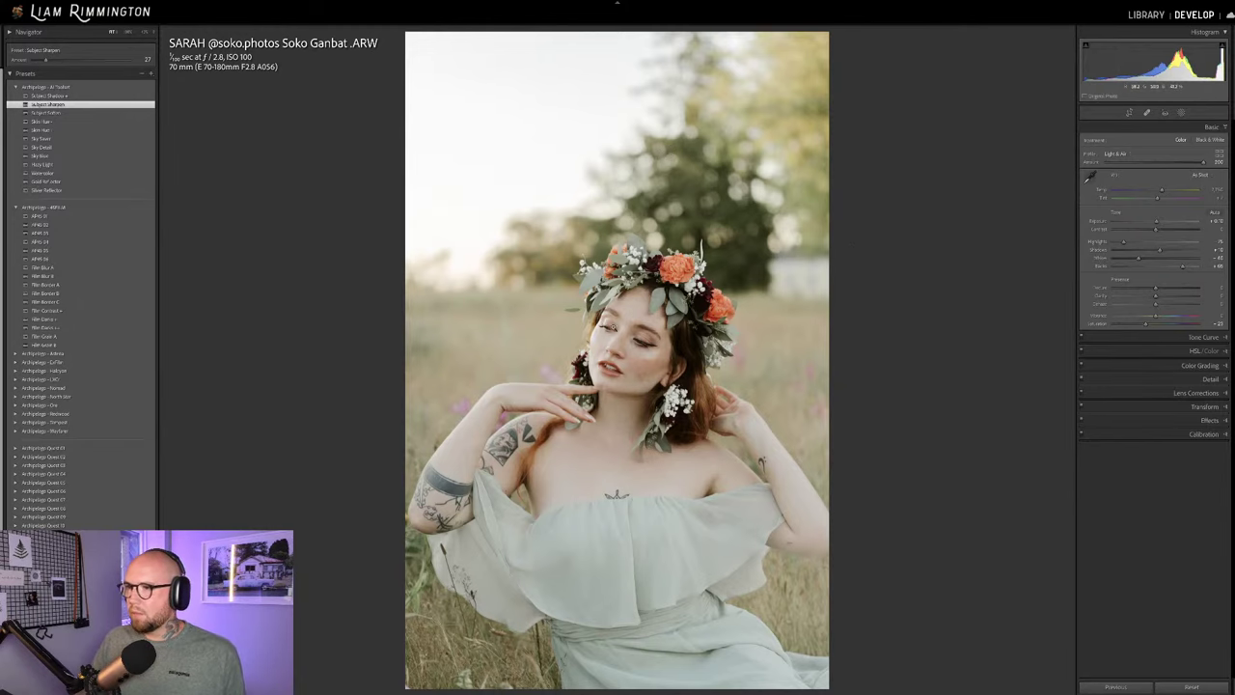
# Apply Film Grain B to the portrait, compare before/after, then advance to the conservatory photo.
pyautogui.click(517, 283)
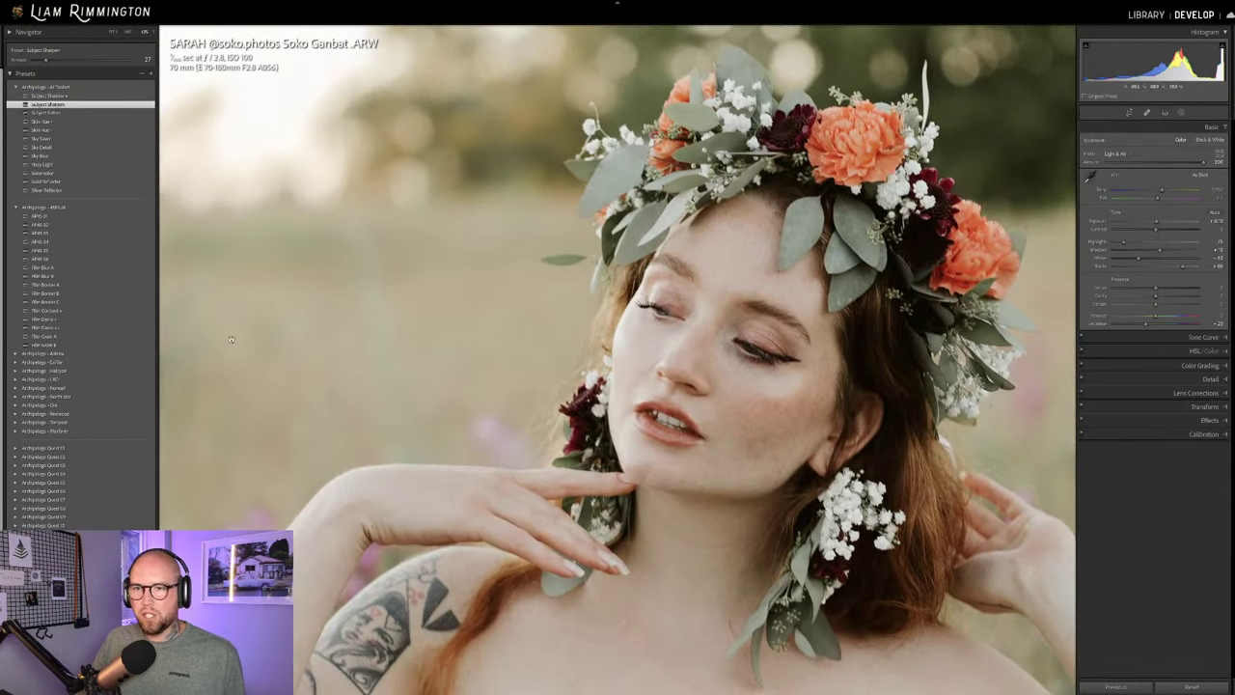
pyautogui.click(128, 345)
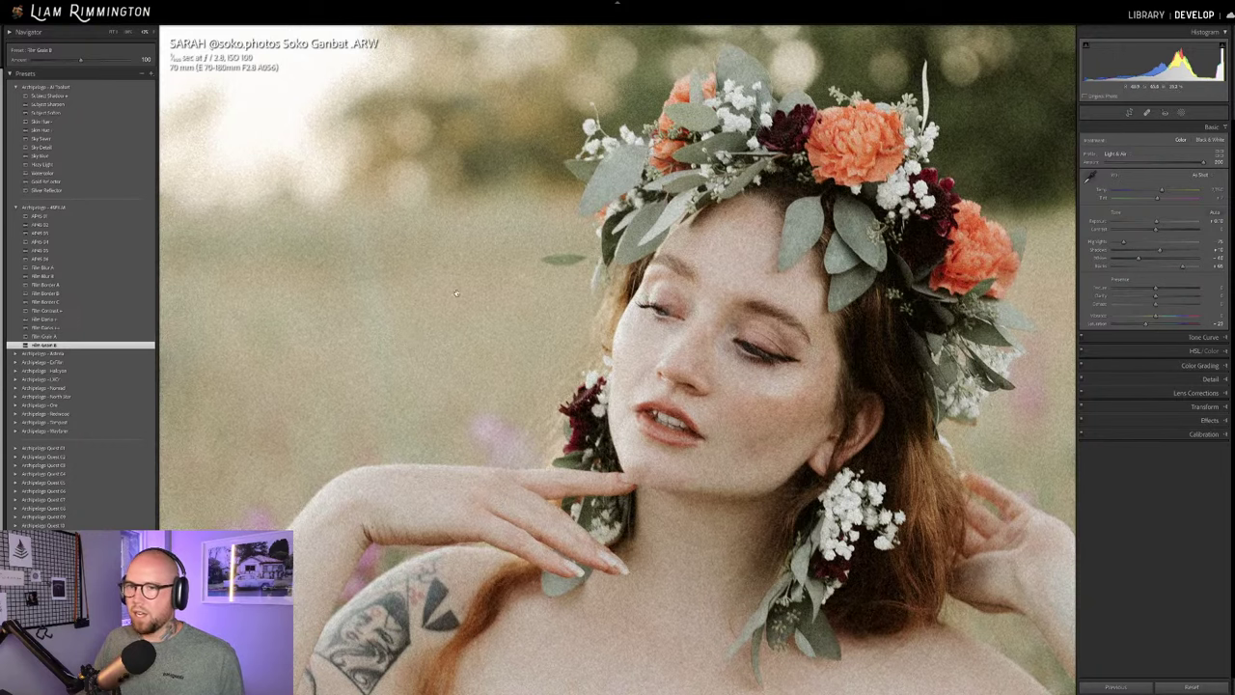
pyautogui.click(579, 318)
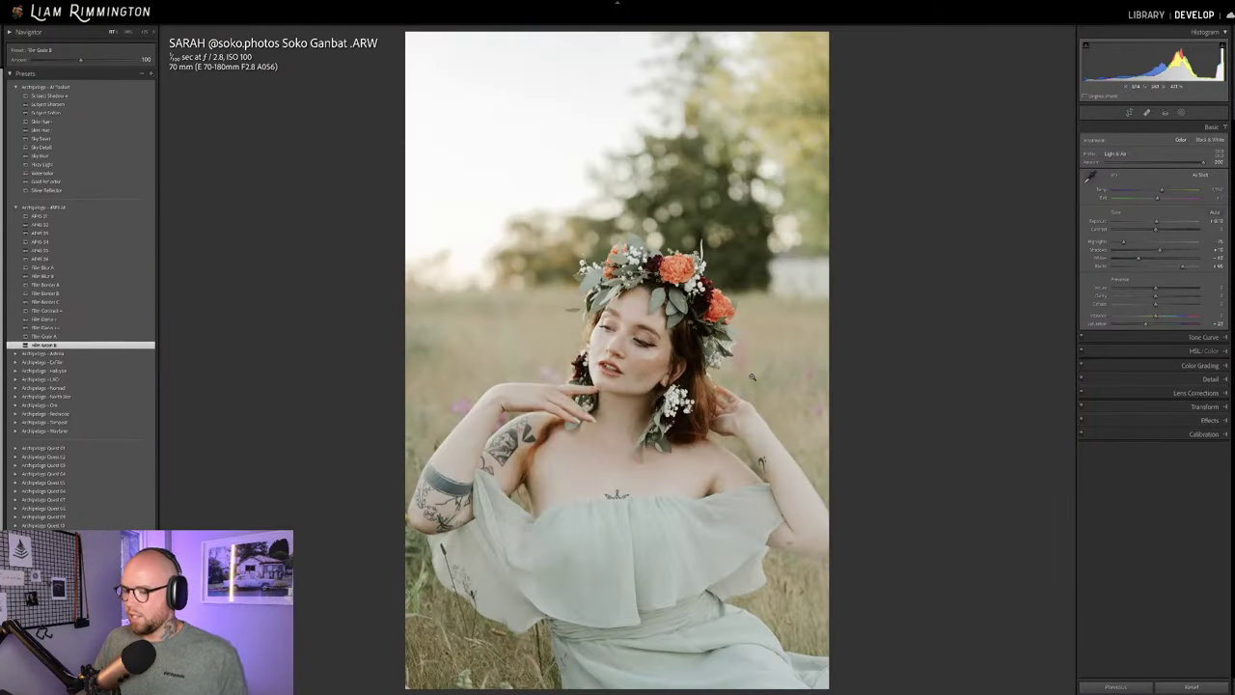
pyautogui.press('y')
pyautogui.press('y')
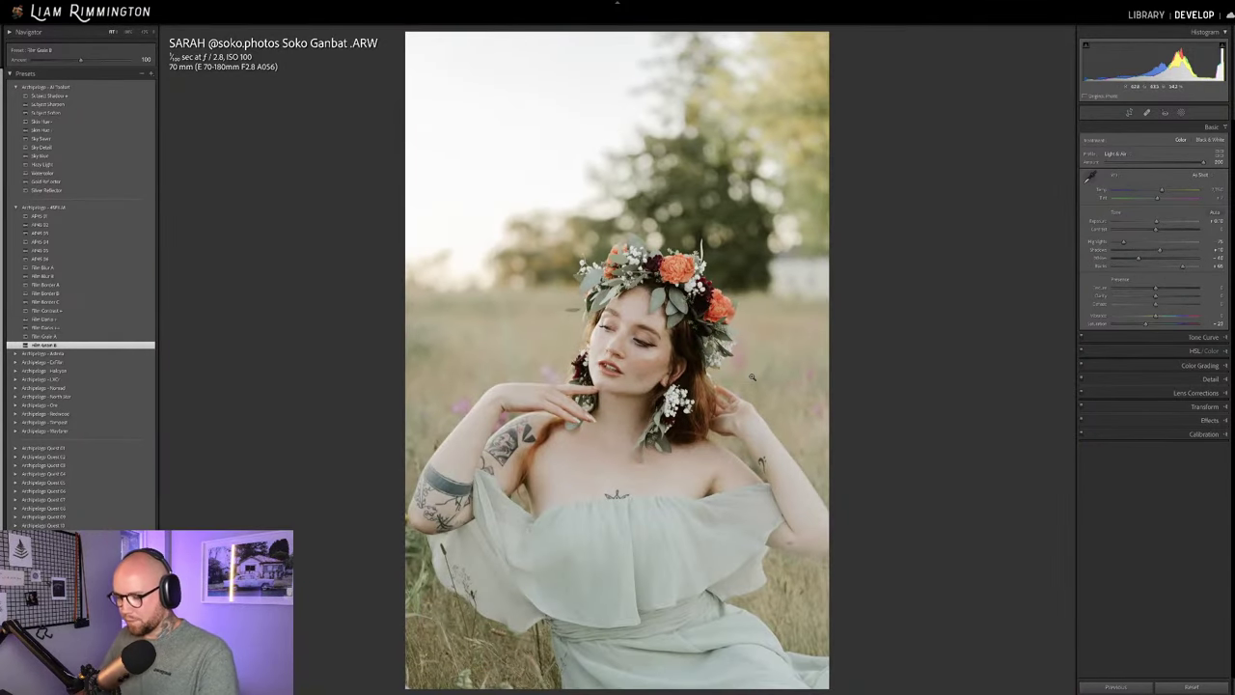
pyautogui.press('Right')
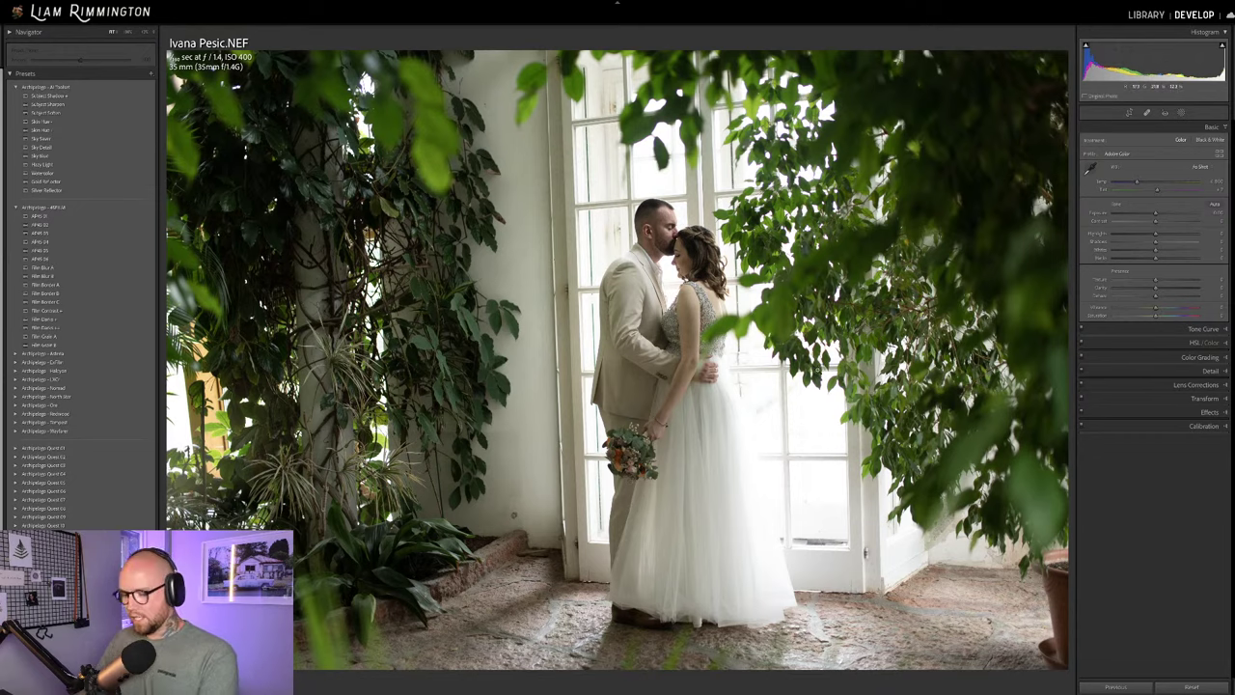
# Straighten the conservatory photo with a slight clockwise rotation in Crop & Straighten.
pyautogui.press('r')
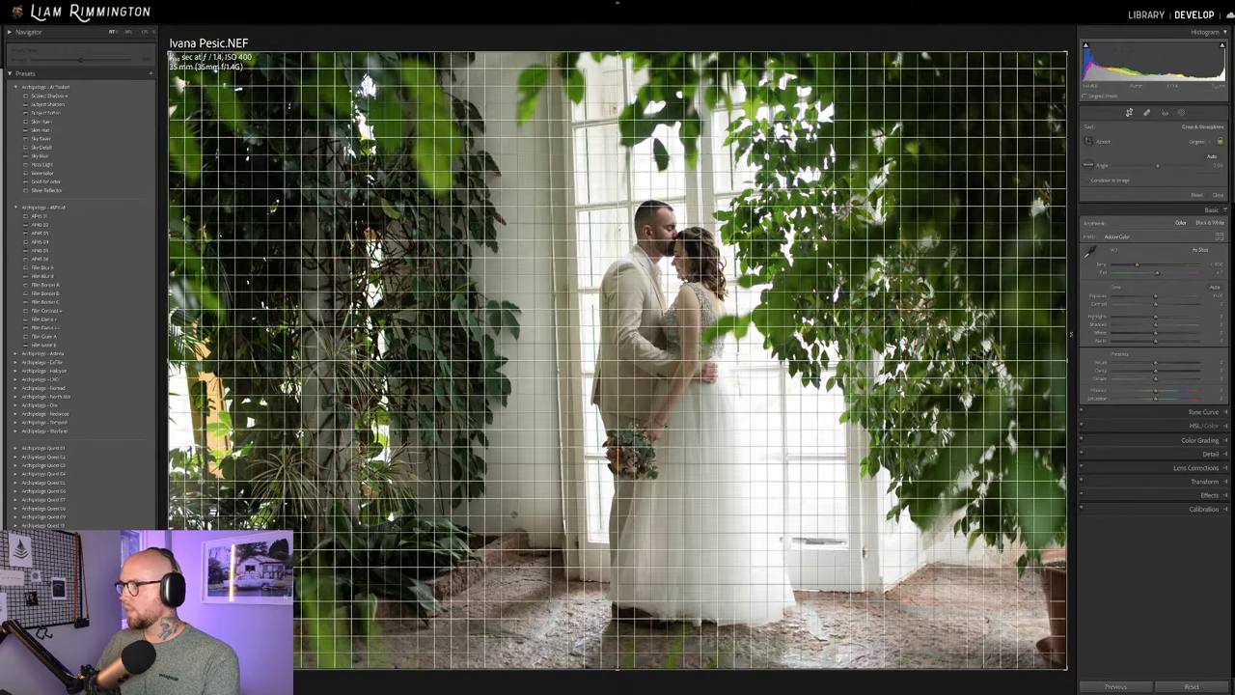
pyautogui.moveTo(1071, 335); pyautogui.dragTo(1079, 357)
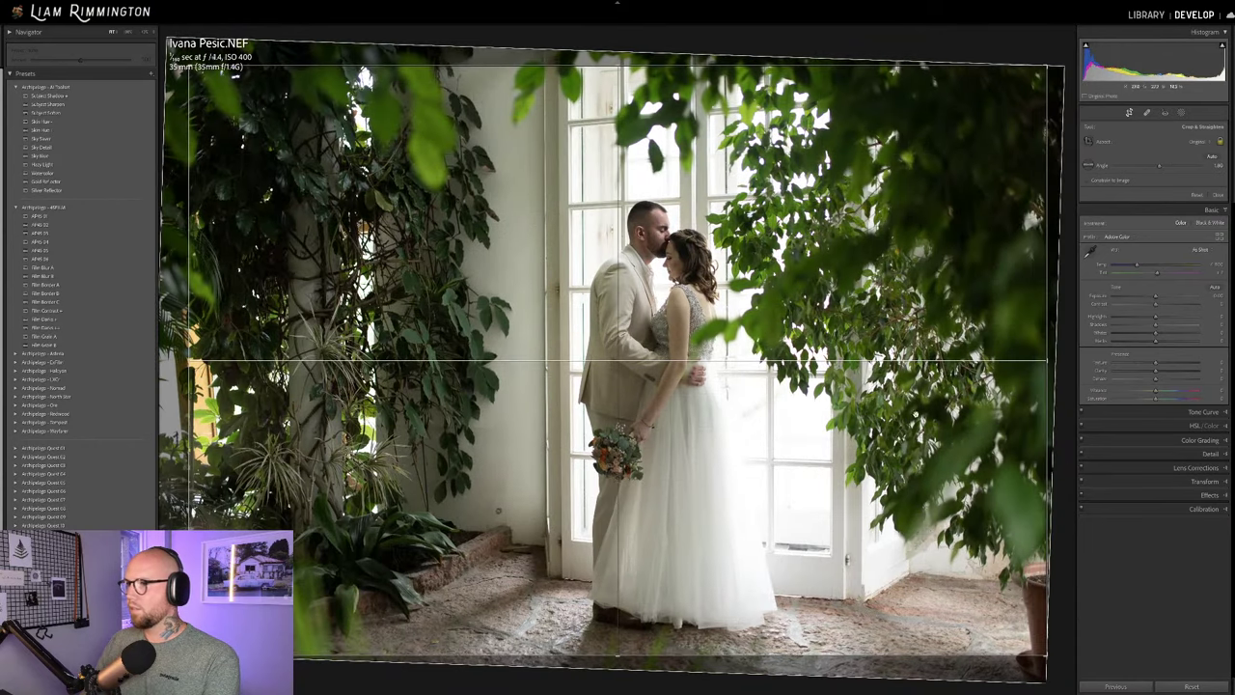
pyautogui.press('r')
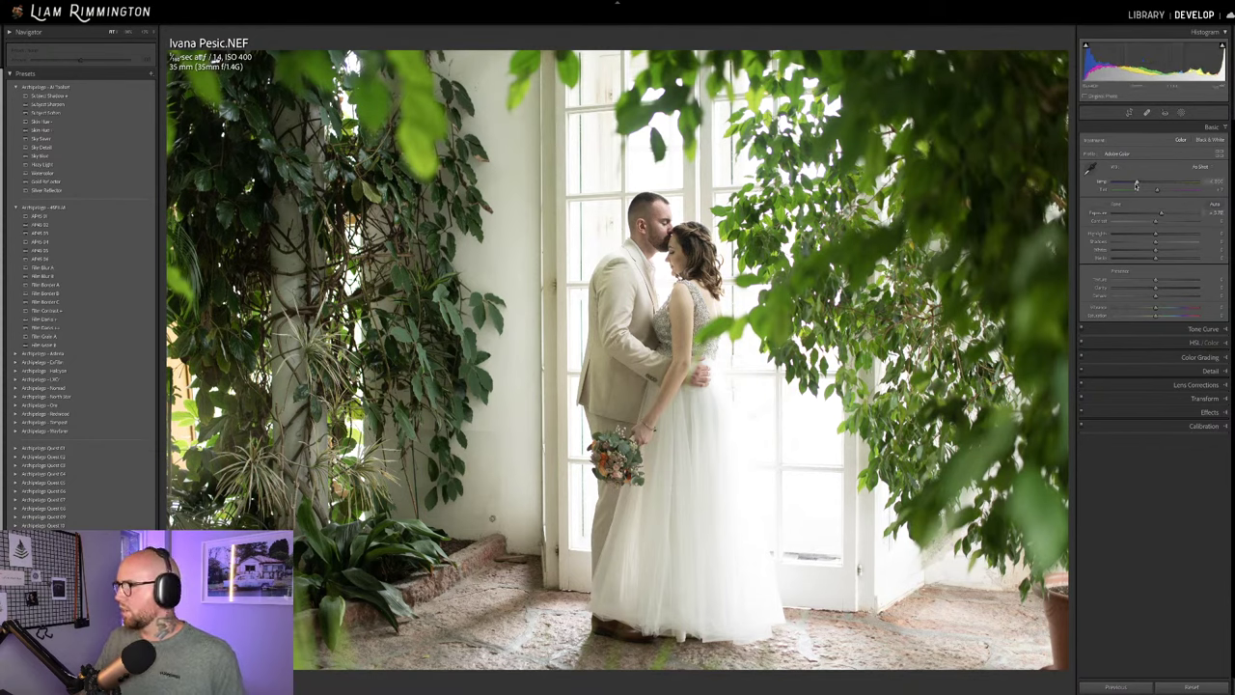
# Warm the white balance with Temp, recheck the crop, and expand the Archipelago Quest 06 presets.
pyautogui.moveTo(1137, 184); pyautogui.dragTo(1140, 184)
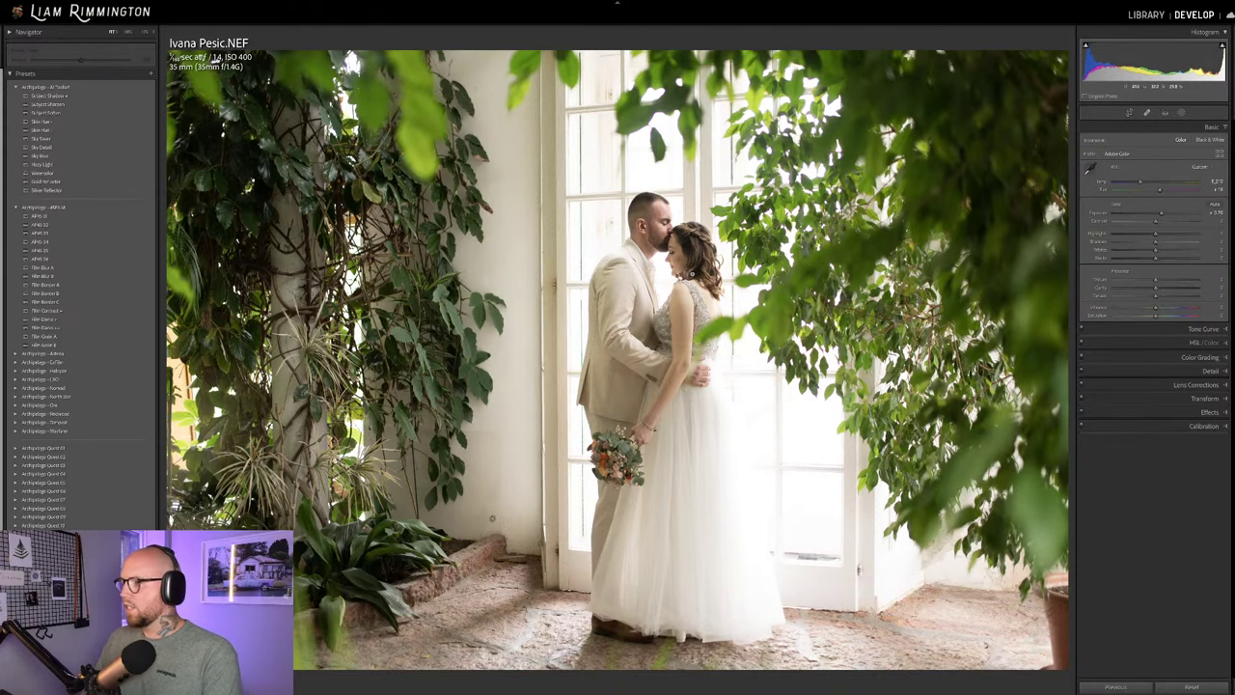
pyautogui.click(671, 281)
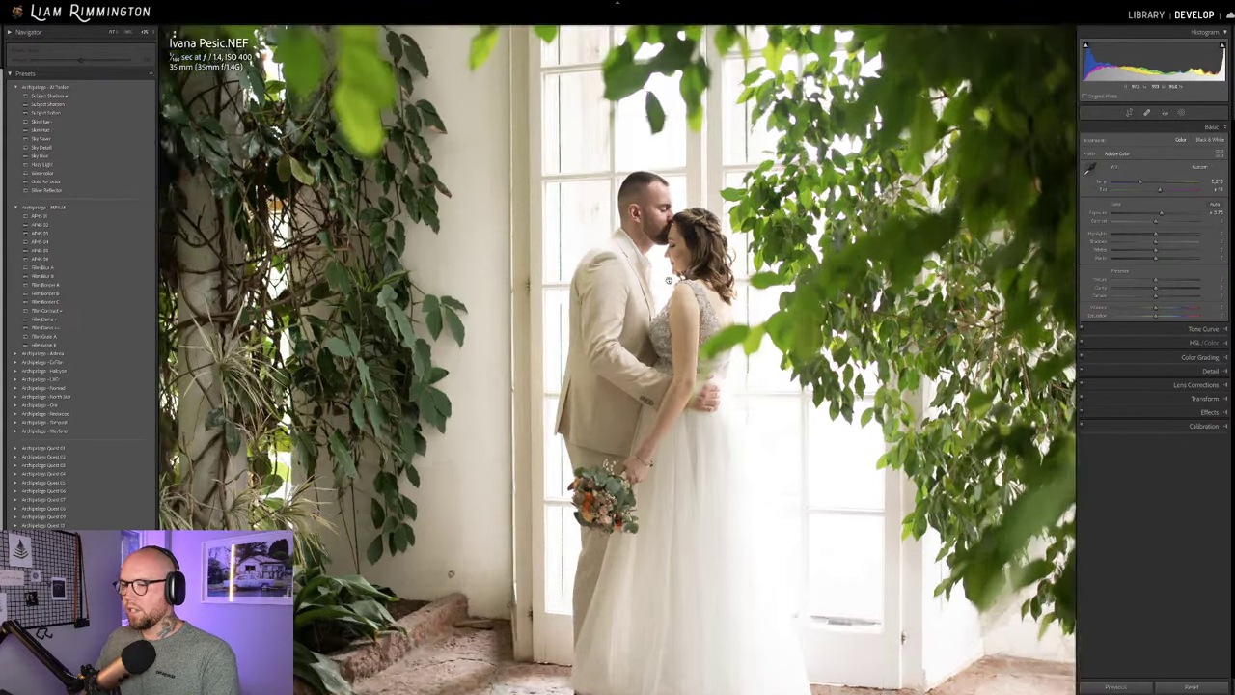
pyautogui.press('r')
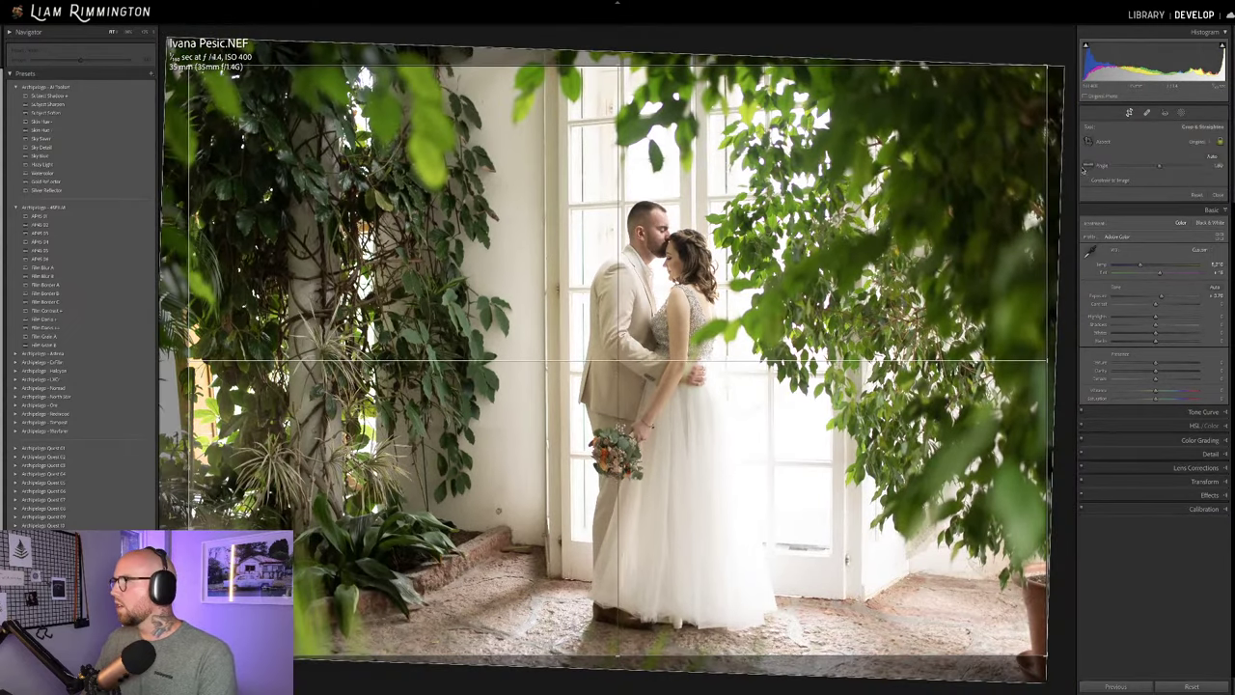
pyautogui.press('r')
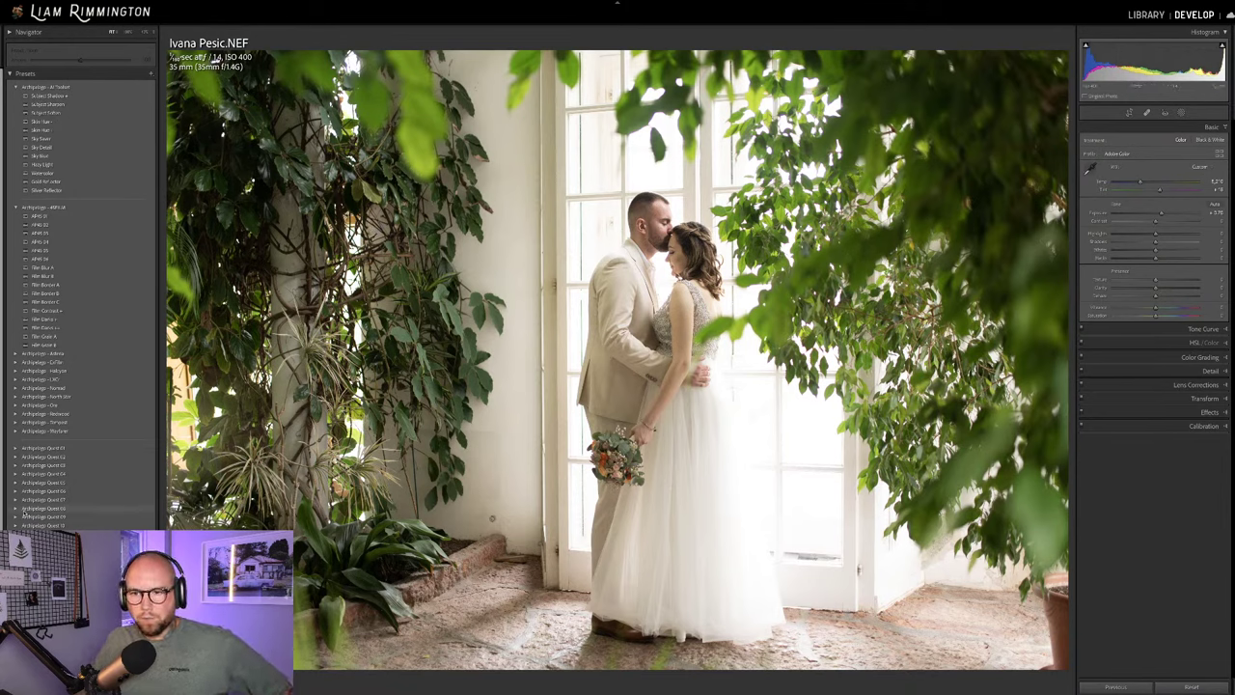
pyautogui.click(145, 491)
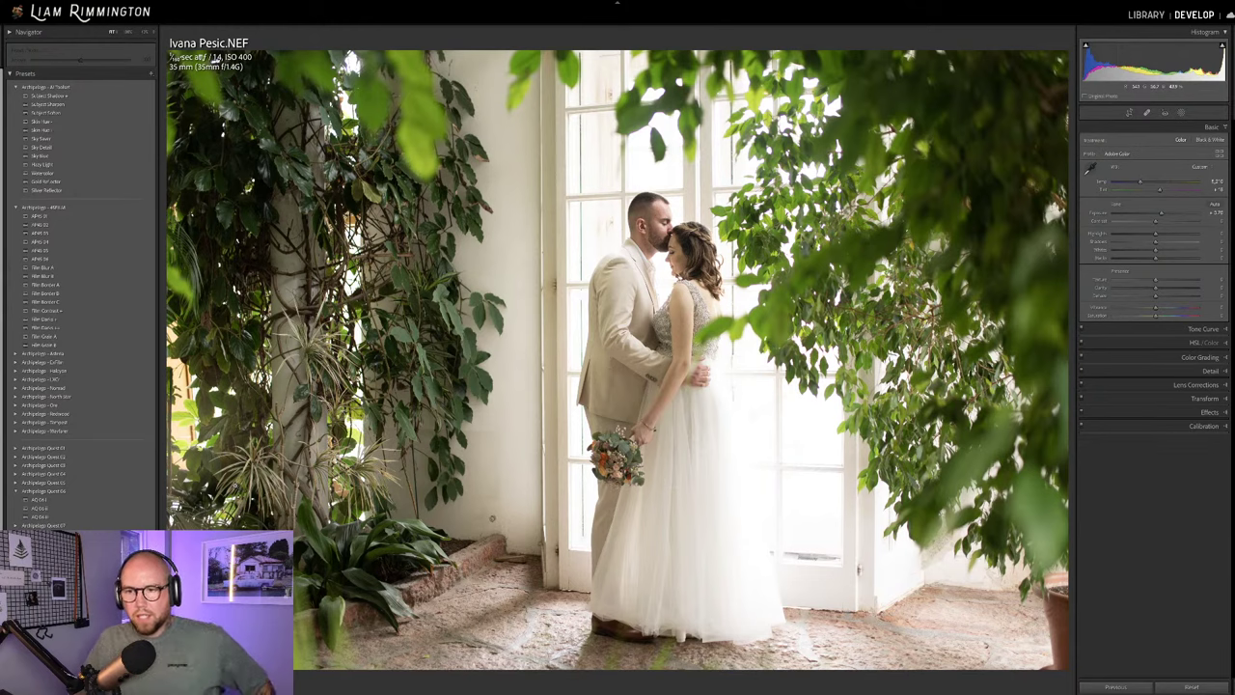
# Apply one AQ 06 film preset, then switch to another AQ 06 variant at full amount.
pyautogui.click(107, 503)
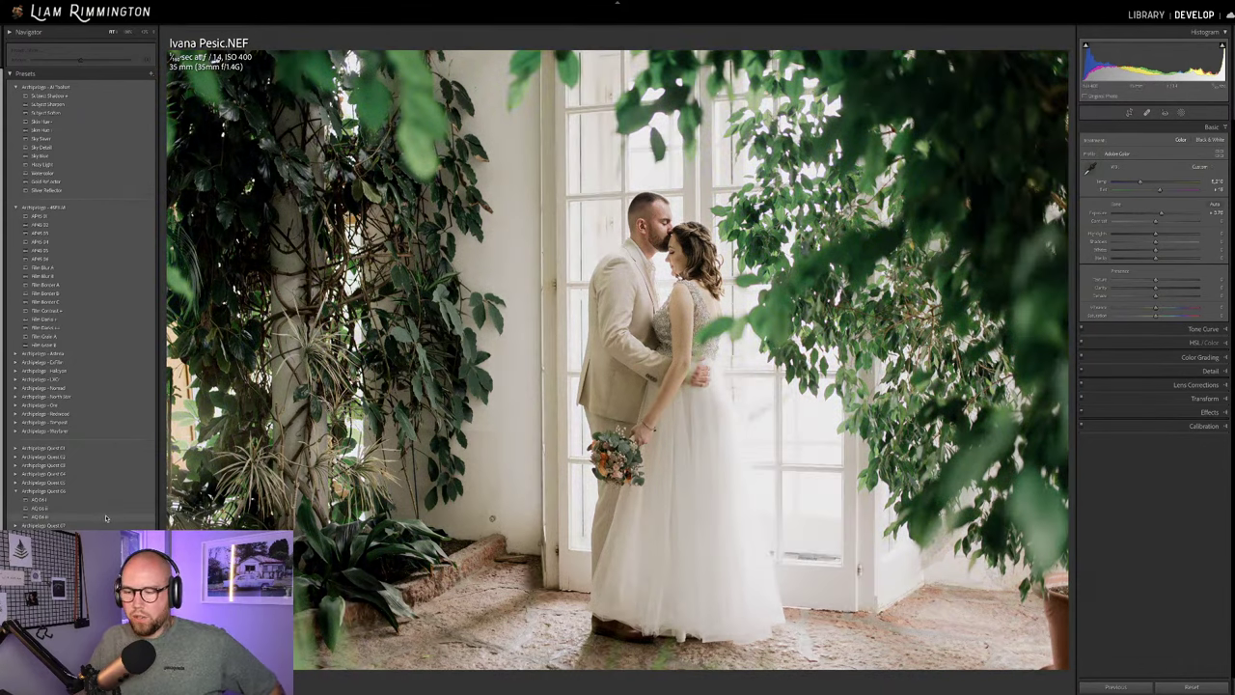
pyautogui.click(106, 517)
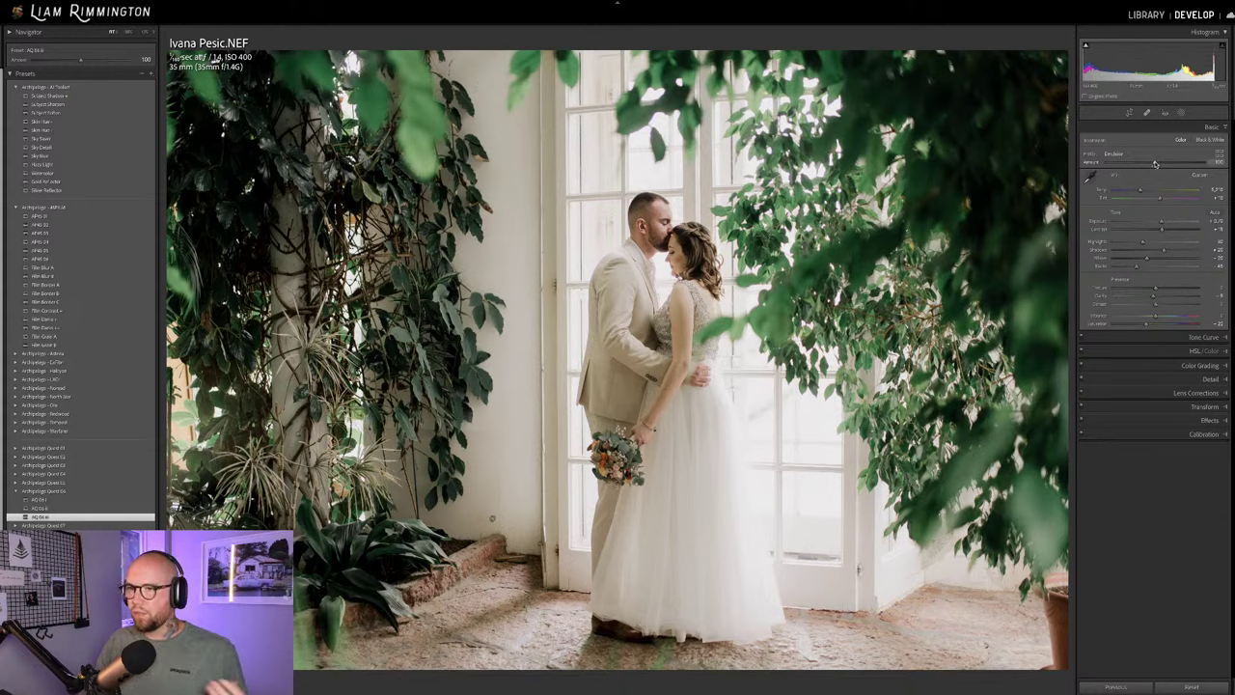
# Test the AQ 06 preset Amount stronger and weaker, settling on a lower strength.
pyautogui.moveTo(1155, 164); pyautogui.dragTo(1102, 166)
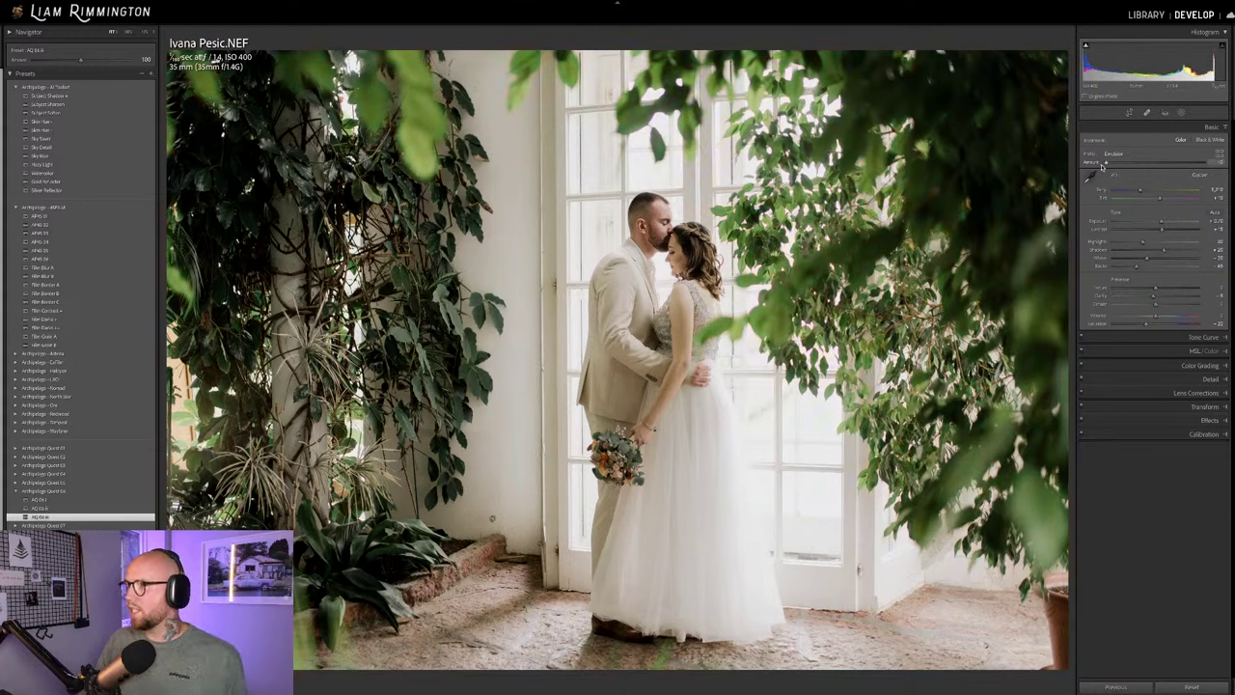
pyautogui.moveTo(1101, 166); pyautogui.dragTo(1204, 172)
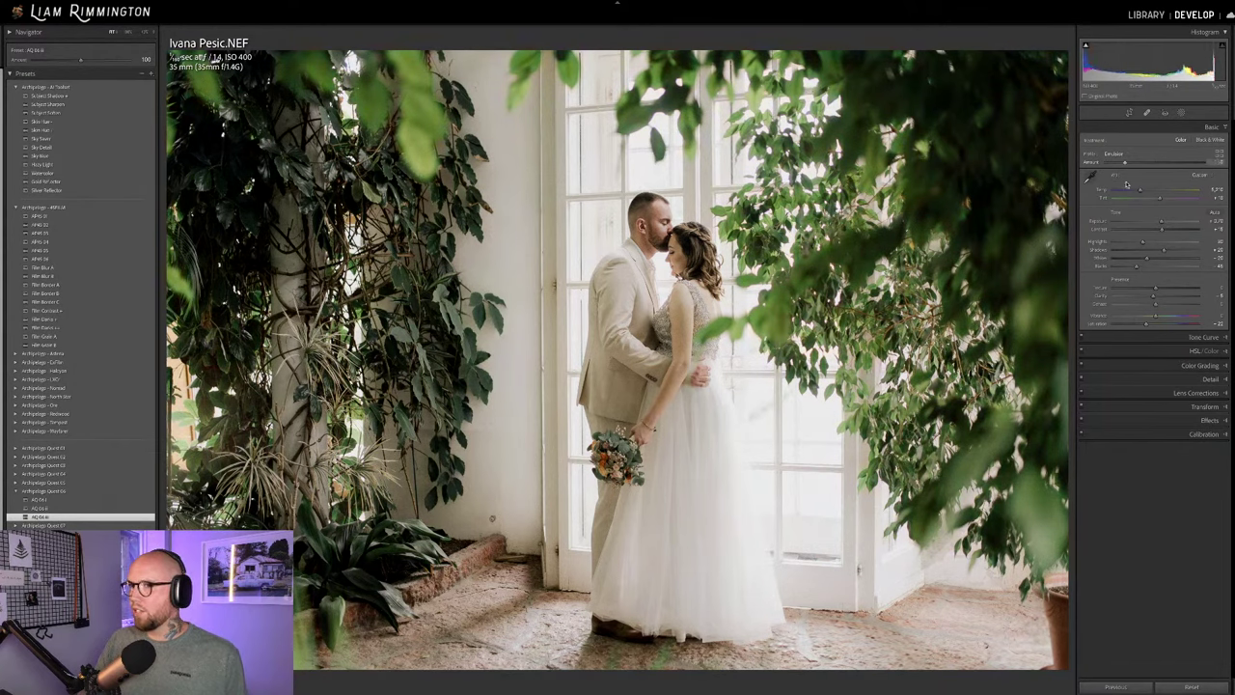
pyautogui.moveTo(1218, 173); pyautogui.dragTo(1121, 164)
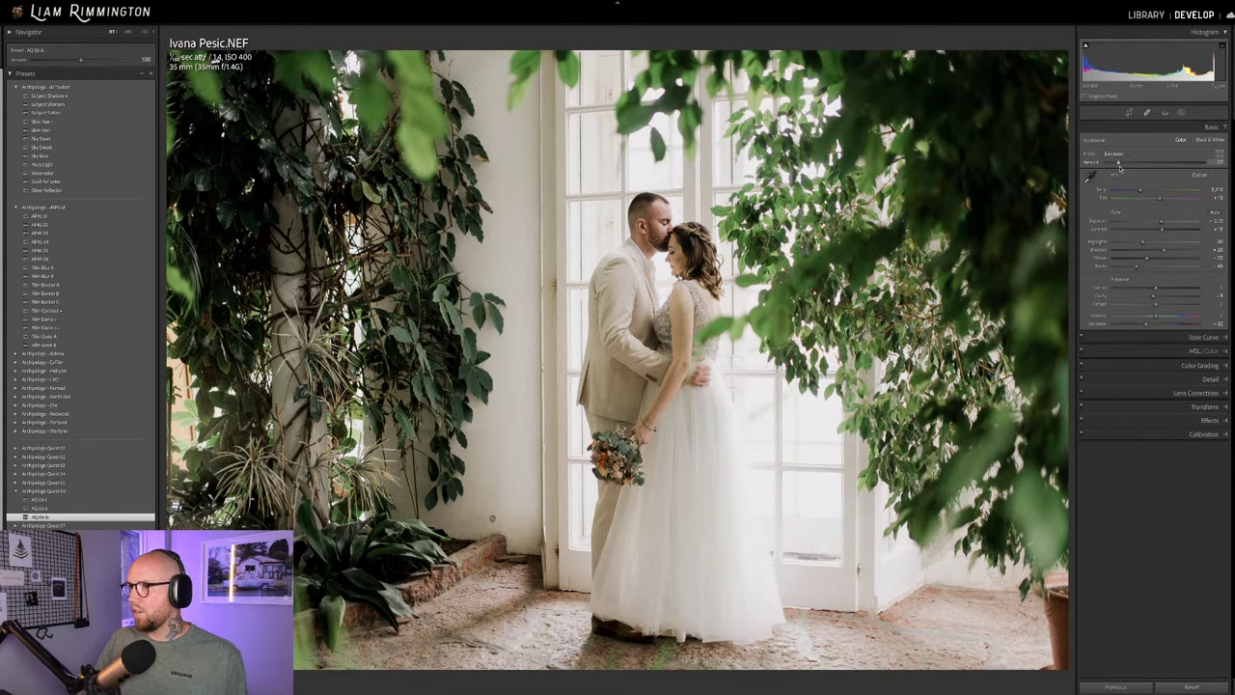
pyautogui.click(1118, 167)
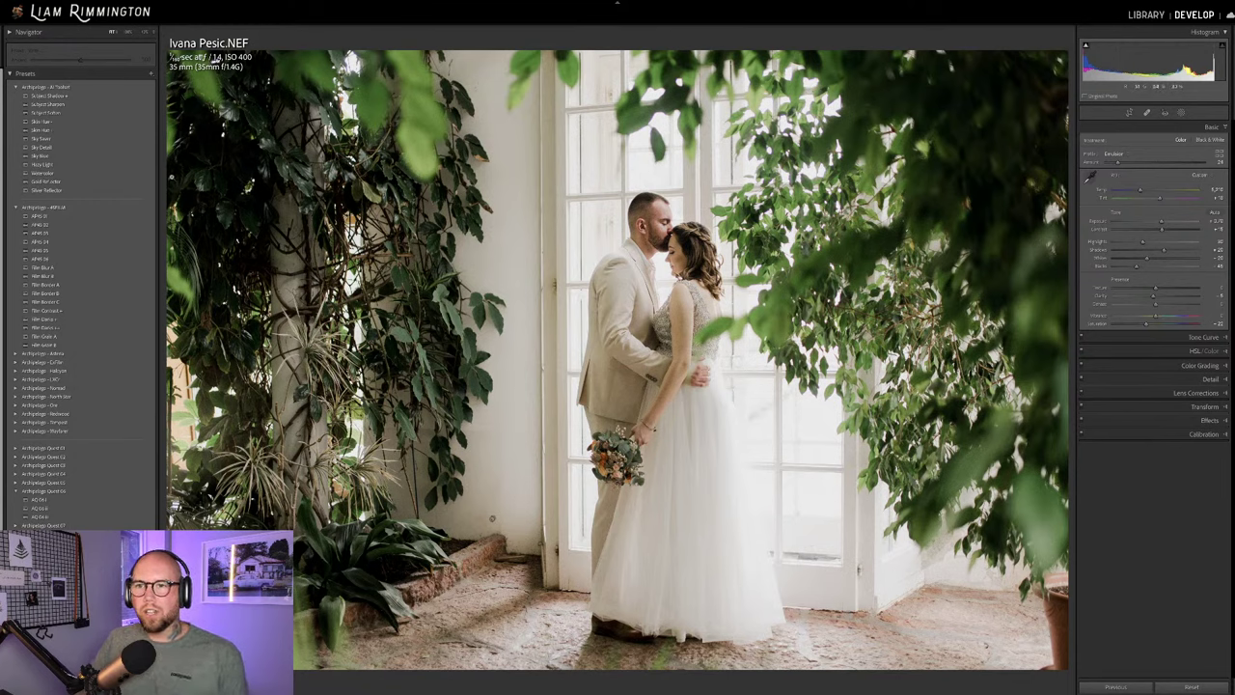
pyautogui.click(150, 174)
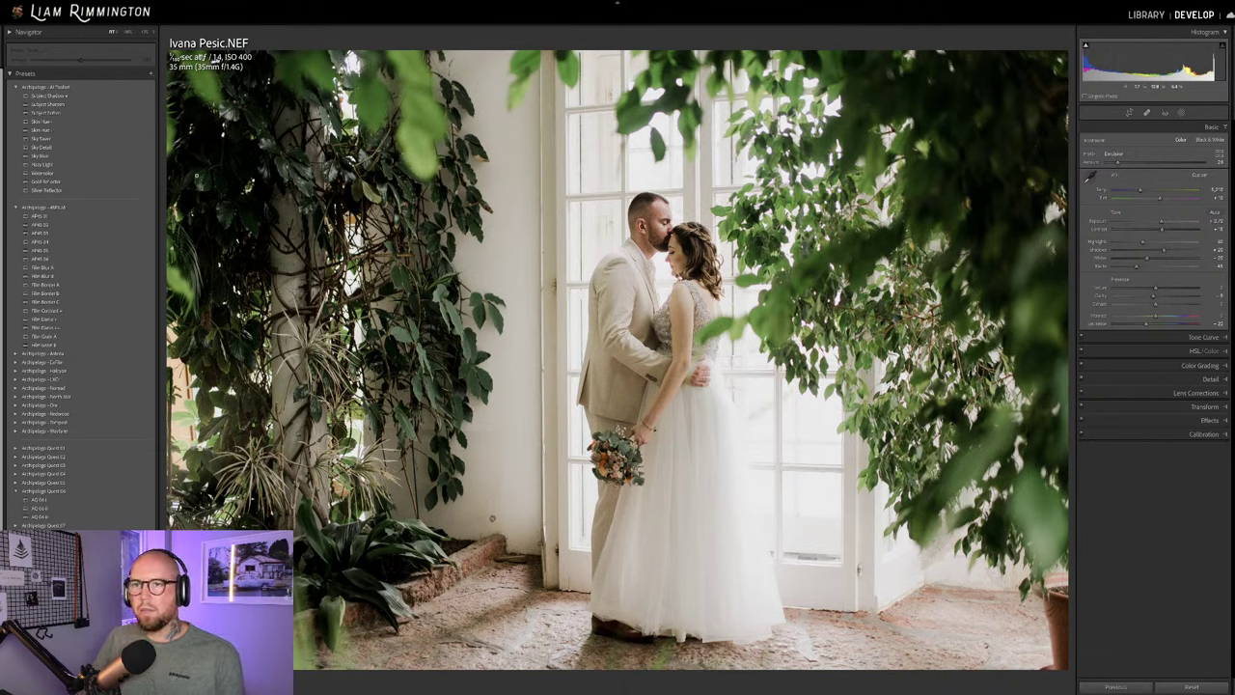
# Apply the Watercolor preset and settle its Amount at 172 after trying maximum strength.
pyautogui.click(127, 176)
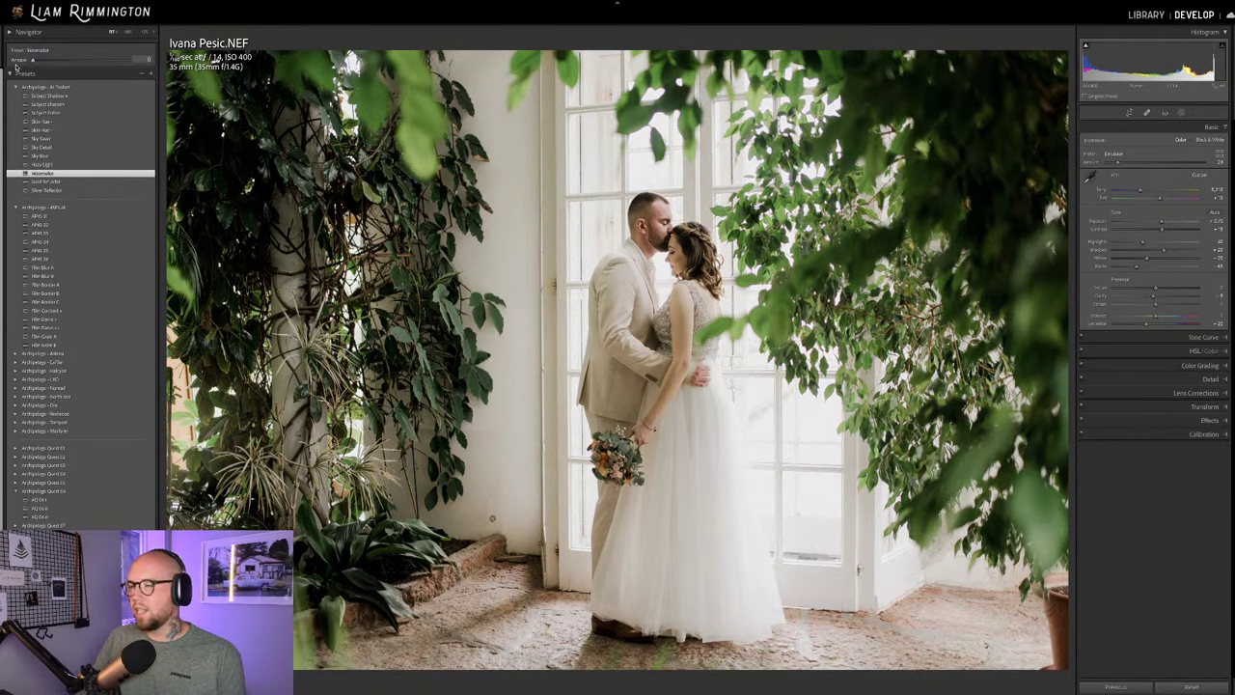
pyautogui.moveTo(31, 60); pyautogui.dragTo(197, 82)
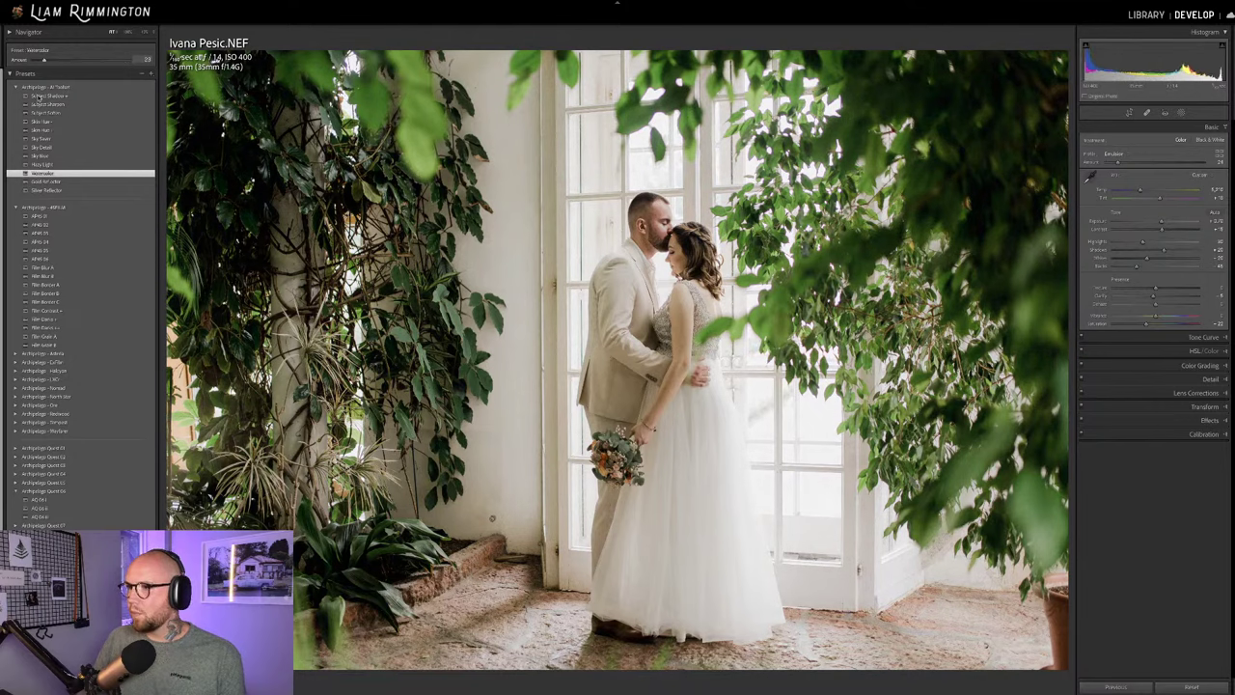
pyautogui.moveTo(128, 60); pyautogui.dragTo(31, 93)
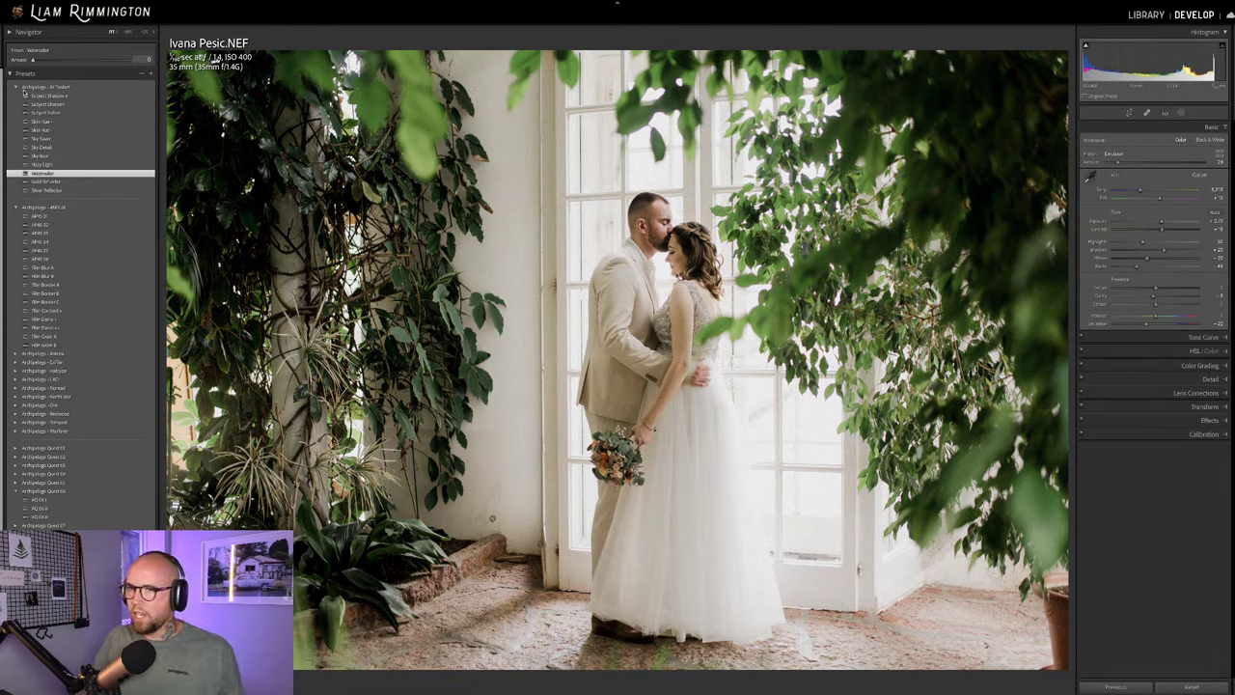
pyautogui.moveTo(23, 90); pyautogui.dragTo(115, 82)
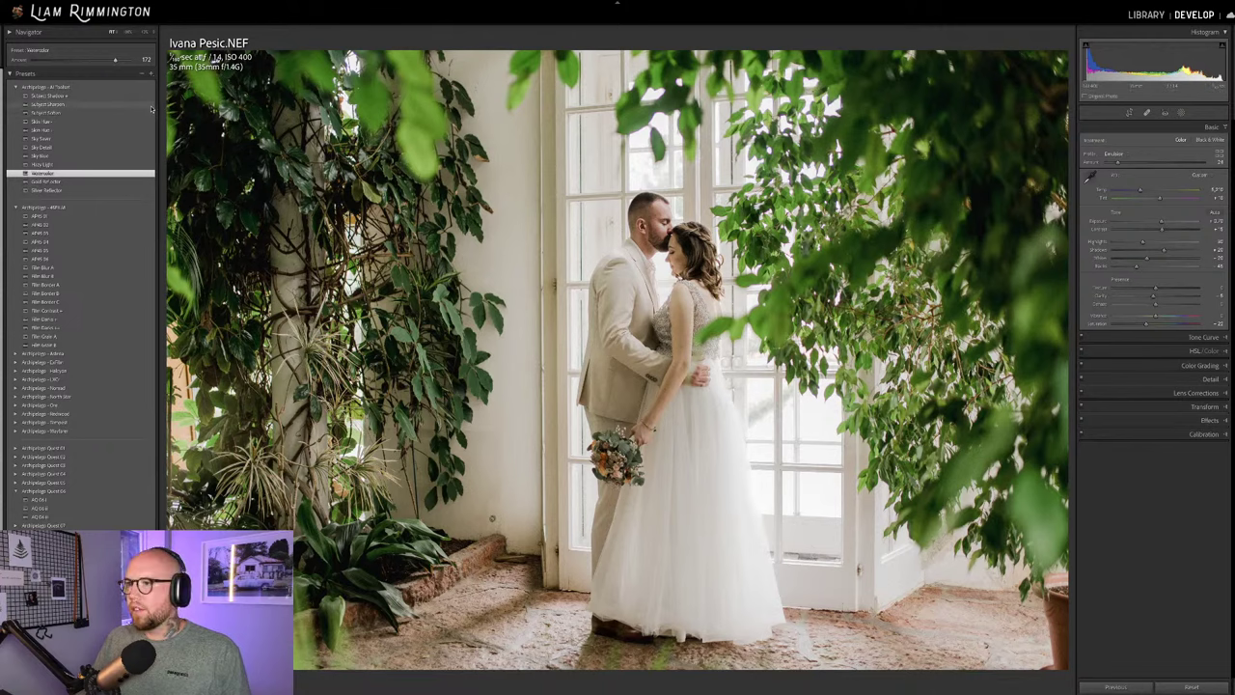
# Apply the Subject Sharpen preset and reduce its Amount to 56.
pyautogui.click(150, 106)
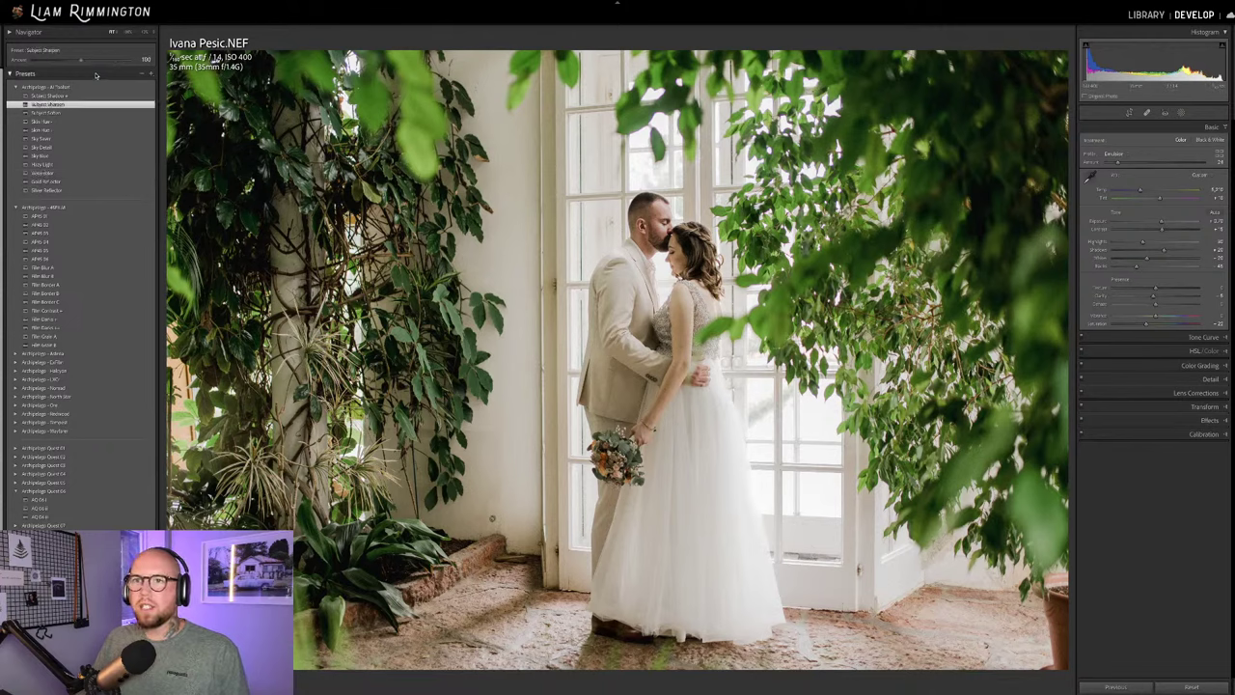
pyautogui.moveTo(81, 60); pyautogui.dragTo(58, 63)
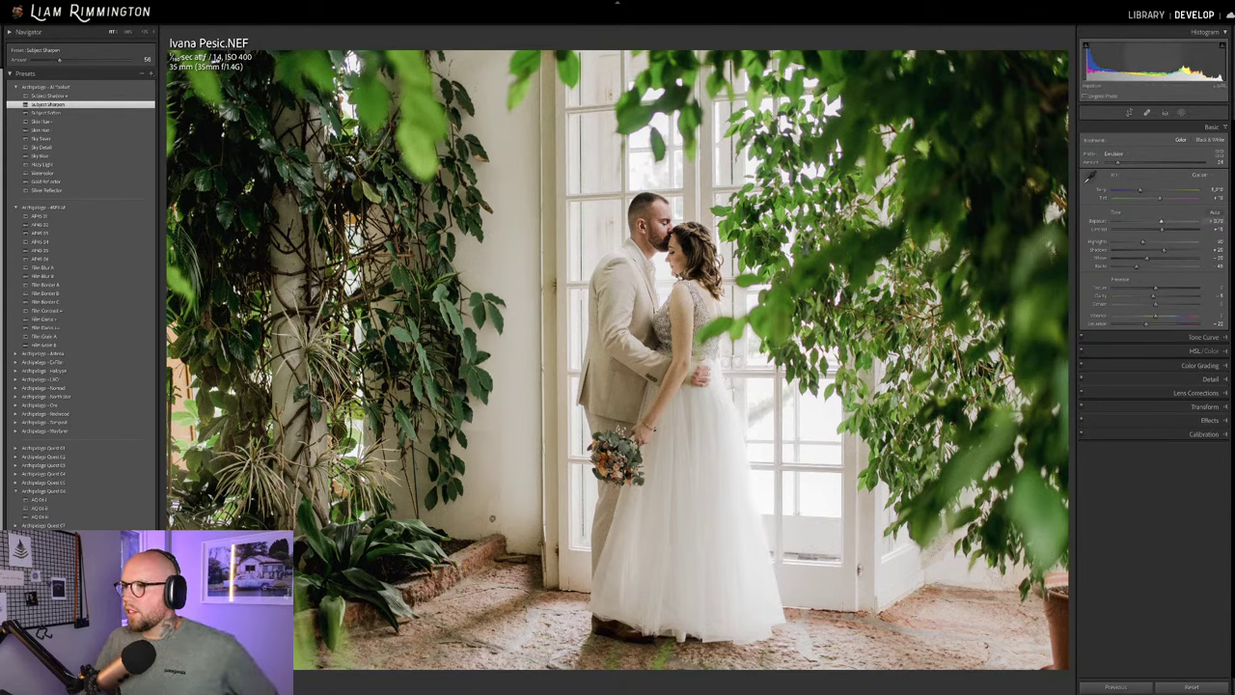
# In HSL Luminance, lower Yellow to about -27 and Green to about -22.
pyautogui.click(1193, 350)
pyautogui.click(1177, 169)
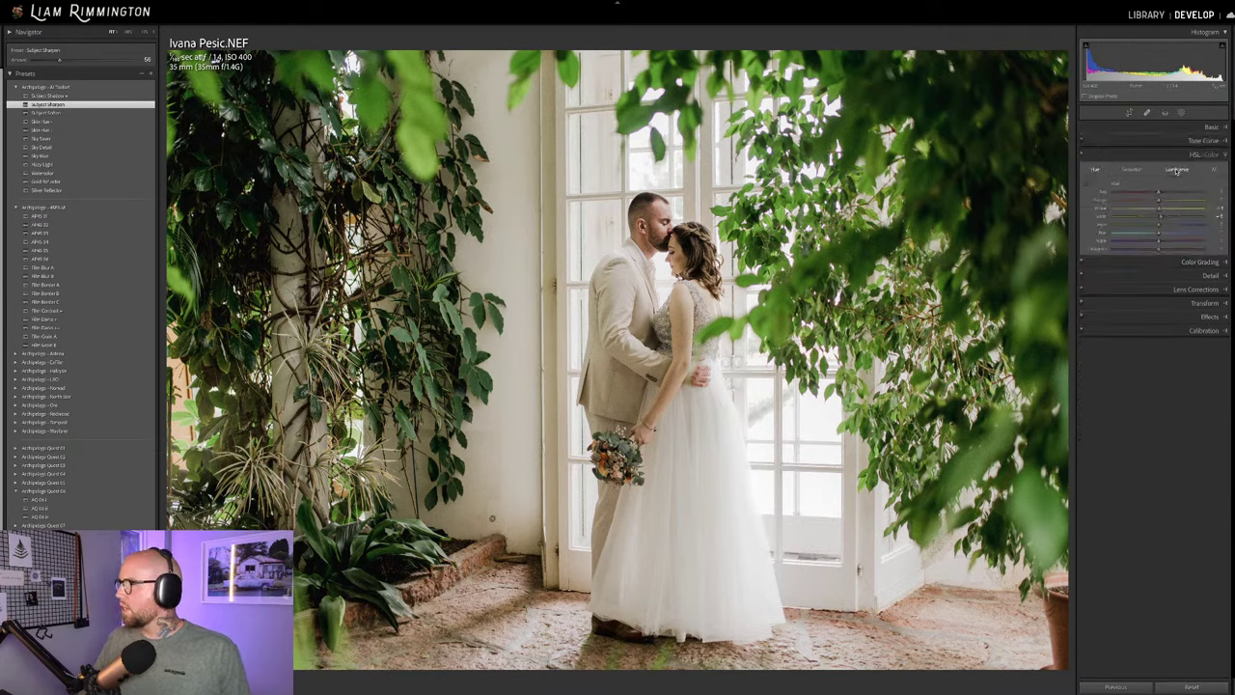
pyautogui.moveTo(1158, 209); pyautogui.dragTo(1148, 210)
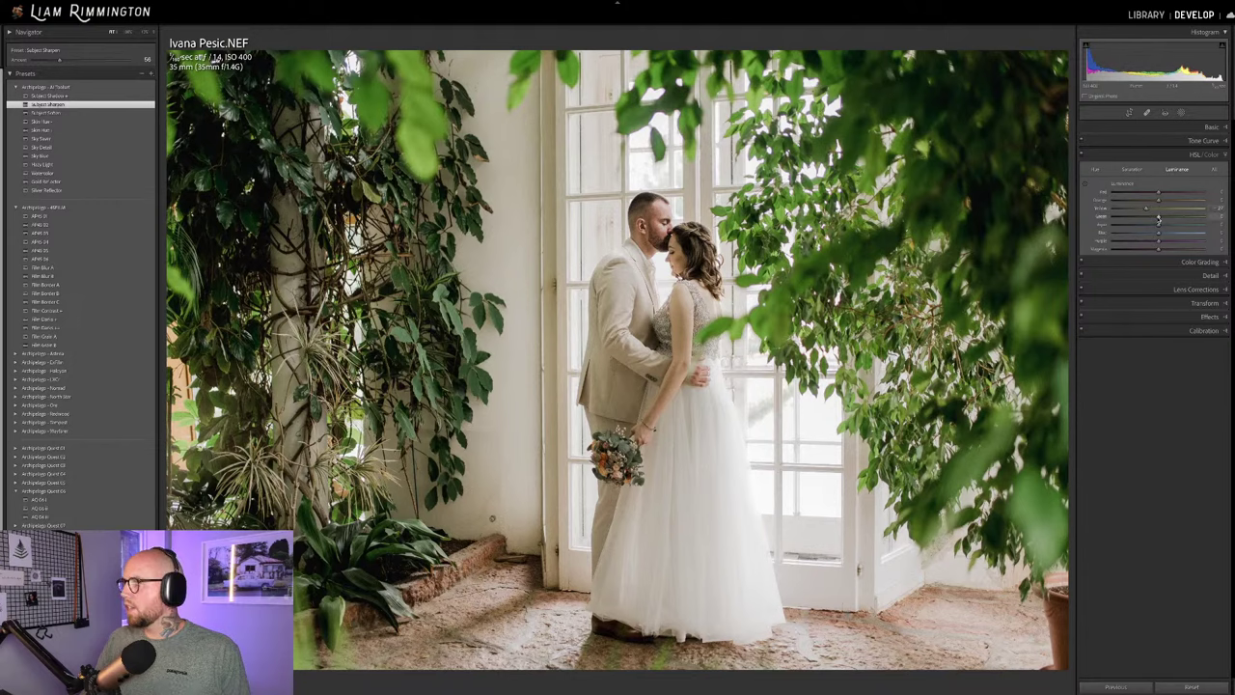
pyautogui.moveTo(1158, 220); pyautogui.dragTo(1149, 220)
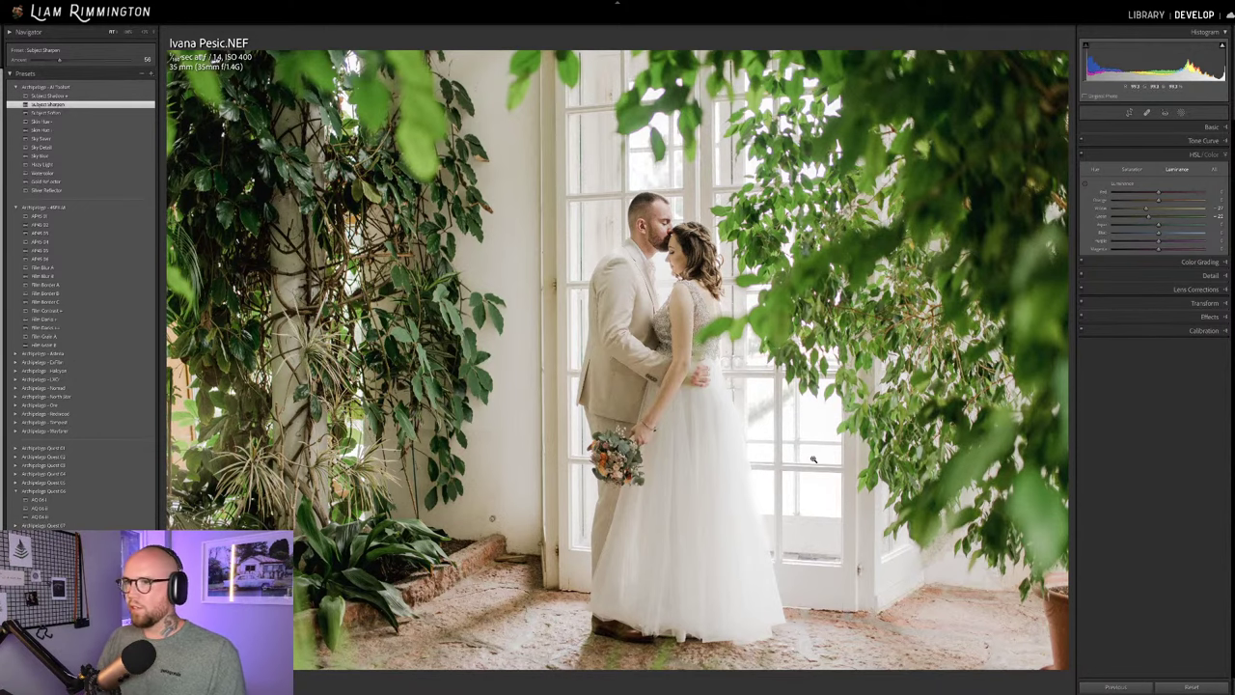
# Flick between unedited and edited versions with backslash, then show Before/After side by side.
pyautogui.press('\\')
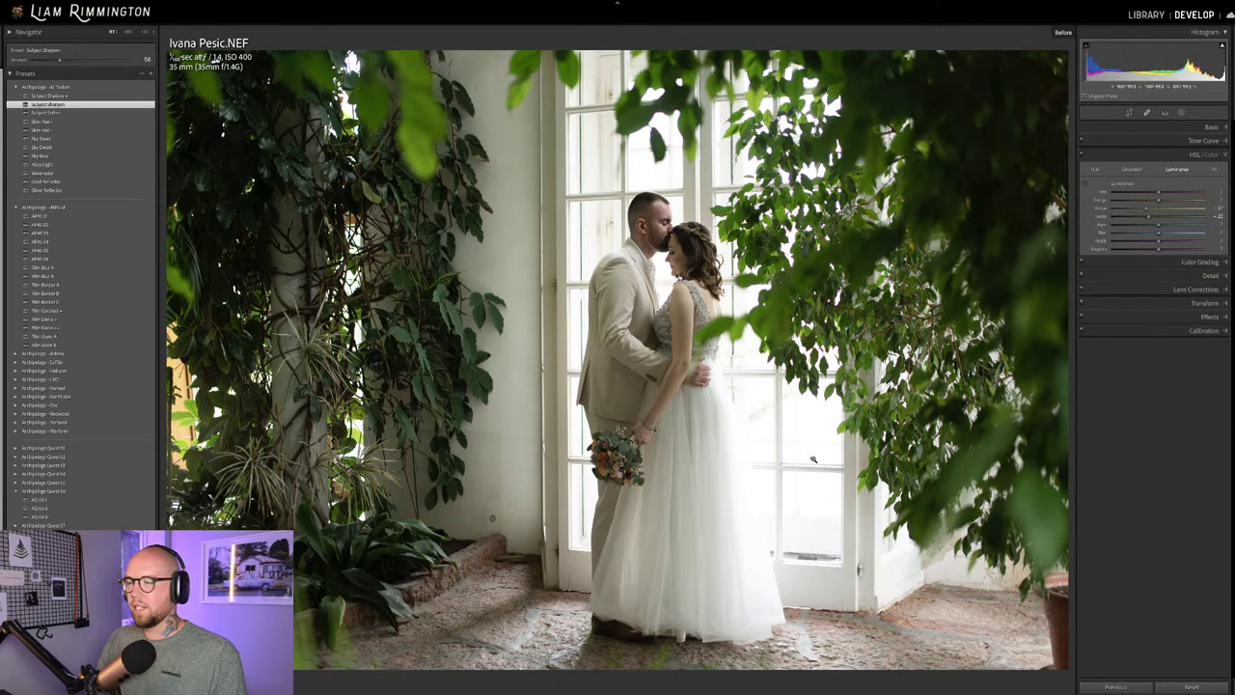
pyautogui.press('\\')
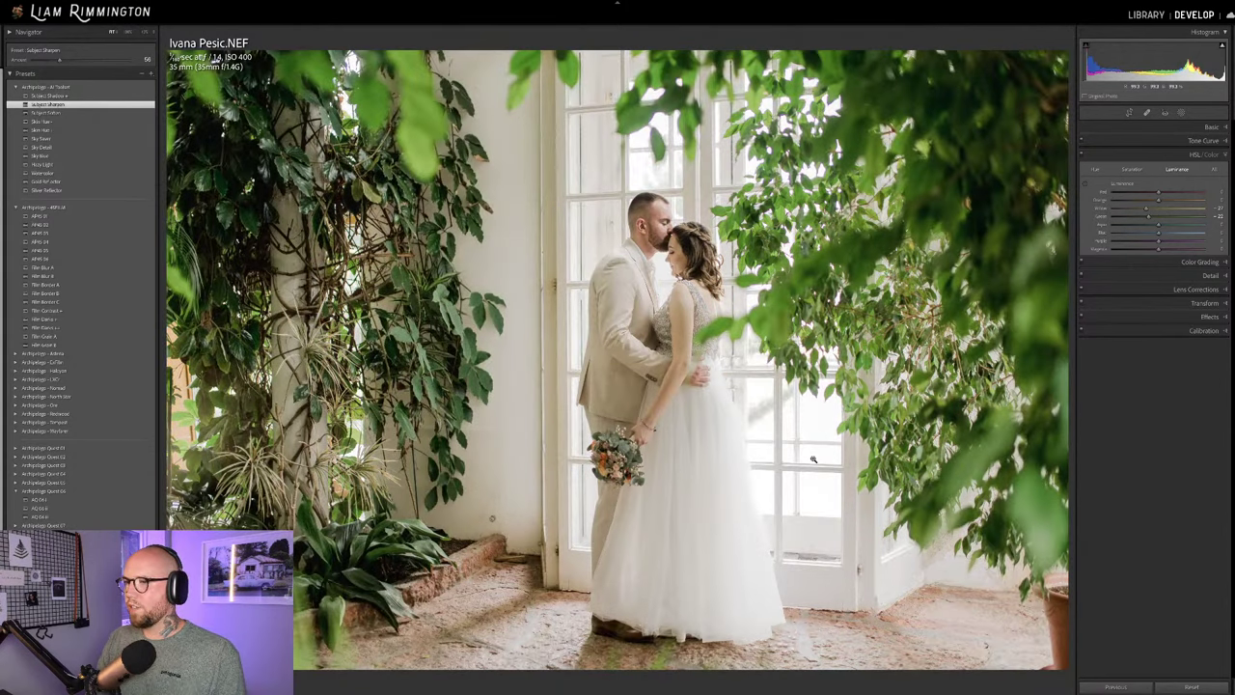
pyautogui.press('\\')
pyautogui.press('\\')
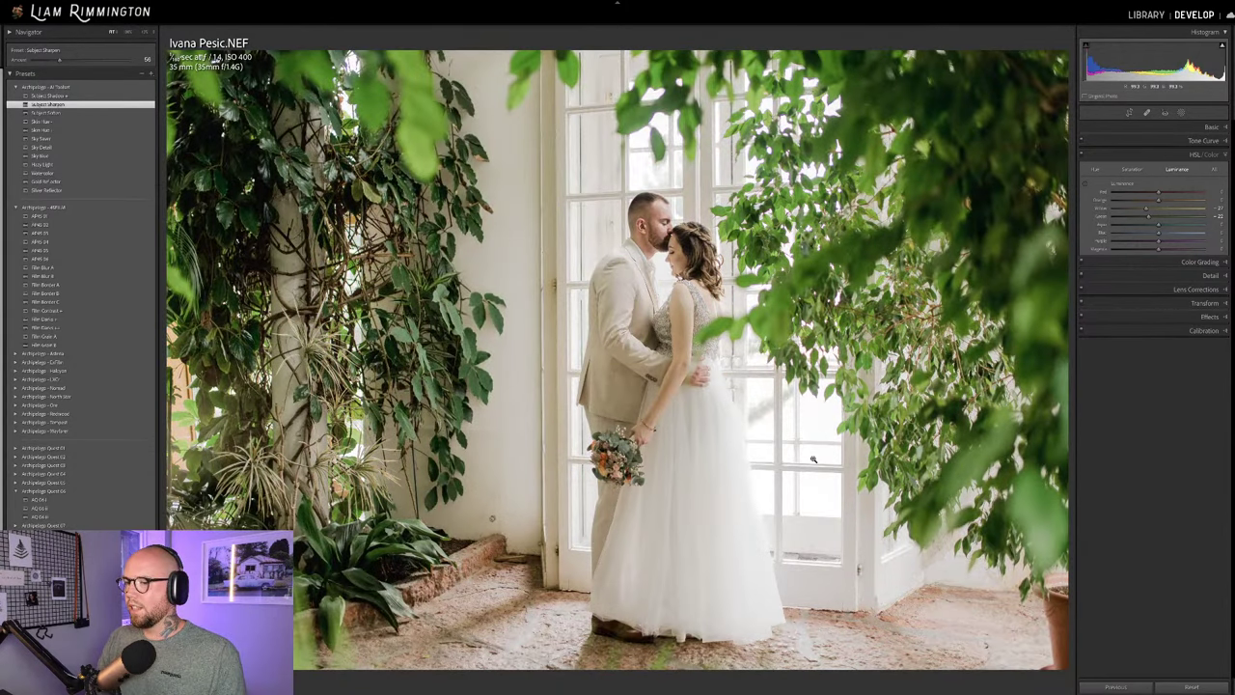
pyautogui.press('\\')
pyautogui.press('\\')
pyautogui.press('y')
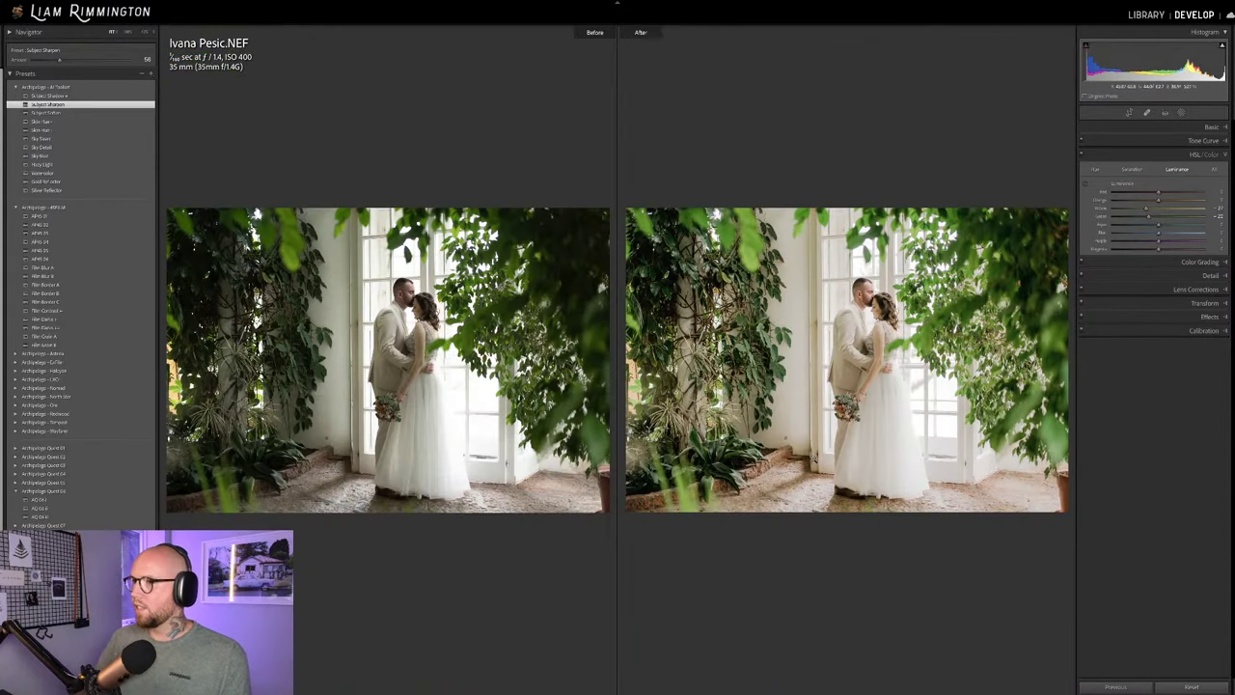
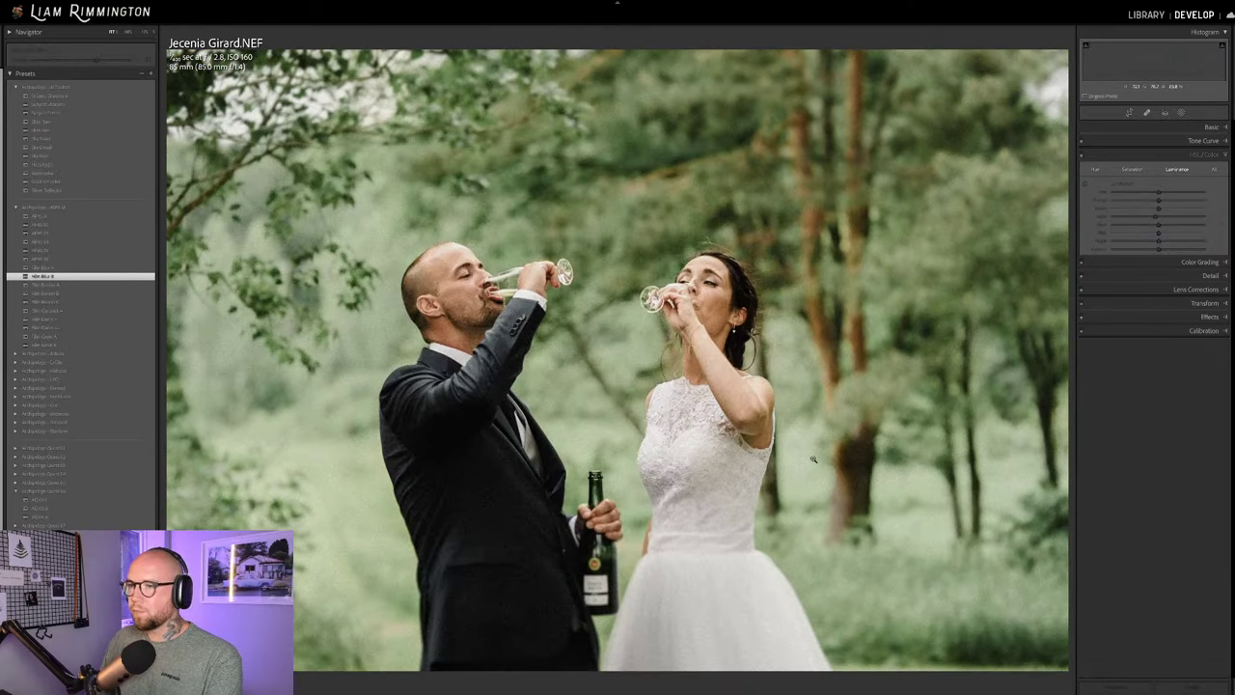
pyautogui.press('Right')
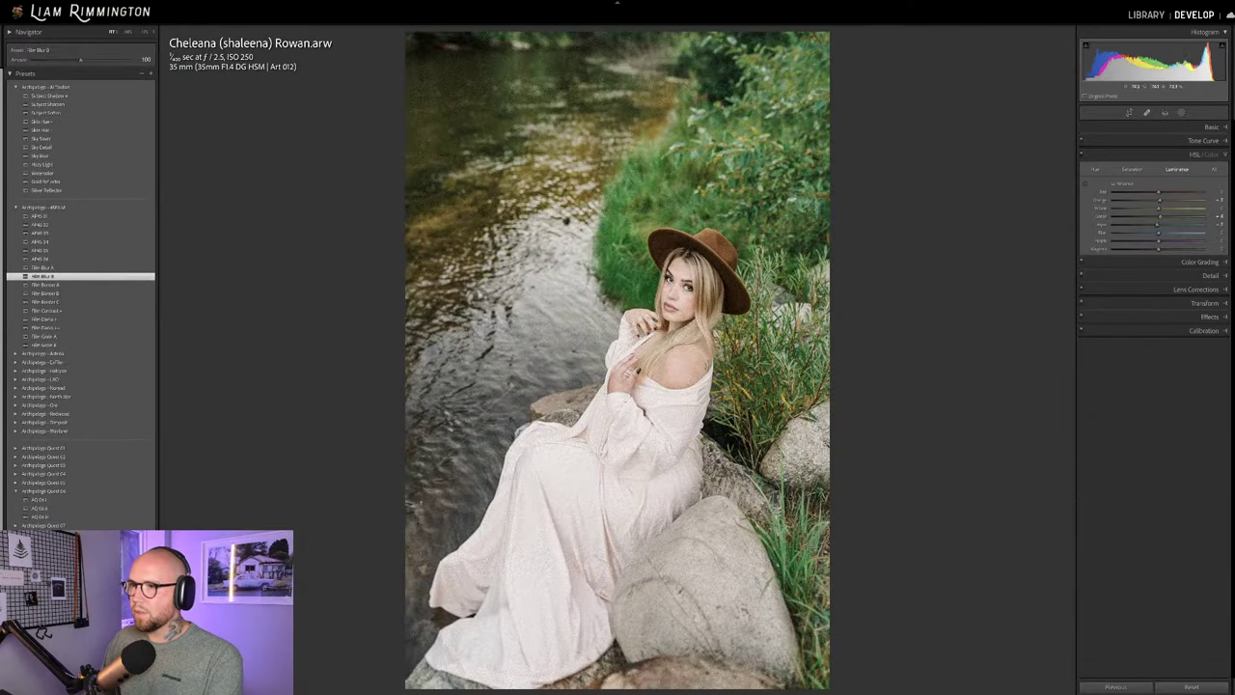
pyautogui.click(566, 219)
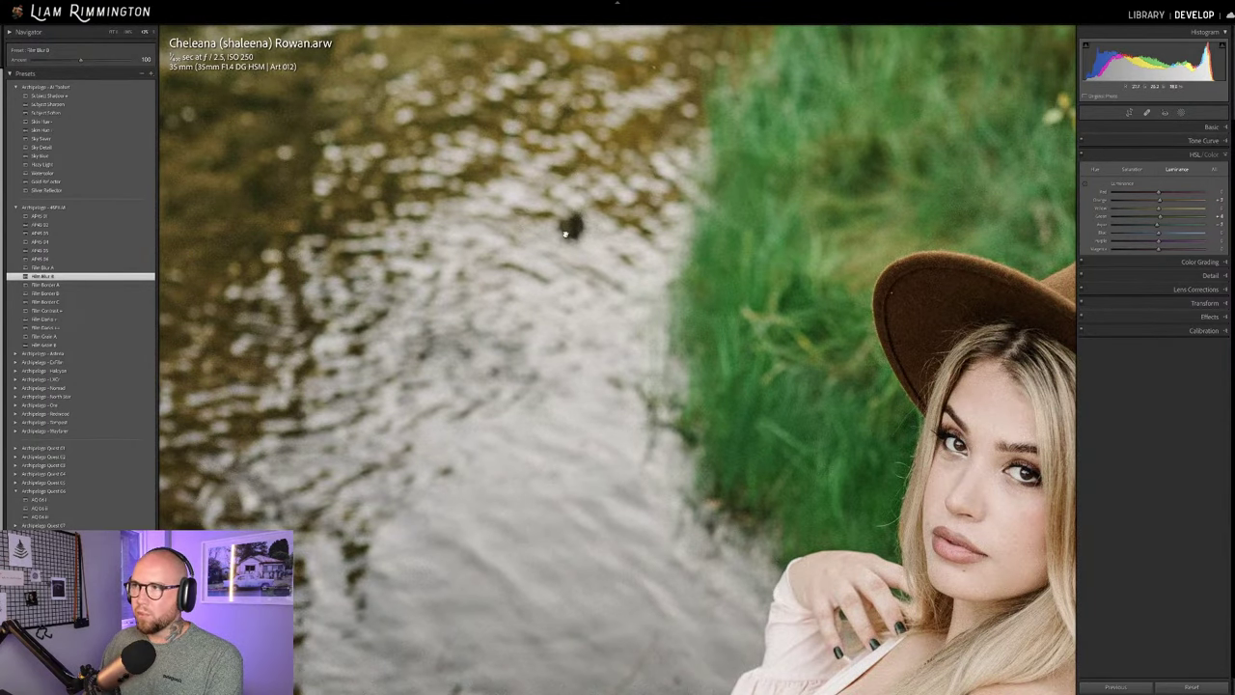
pyautogui.moveTo(641, 220); pyautogui.dragTo(606, 354)
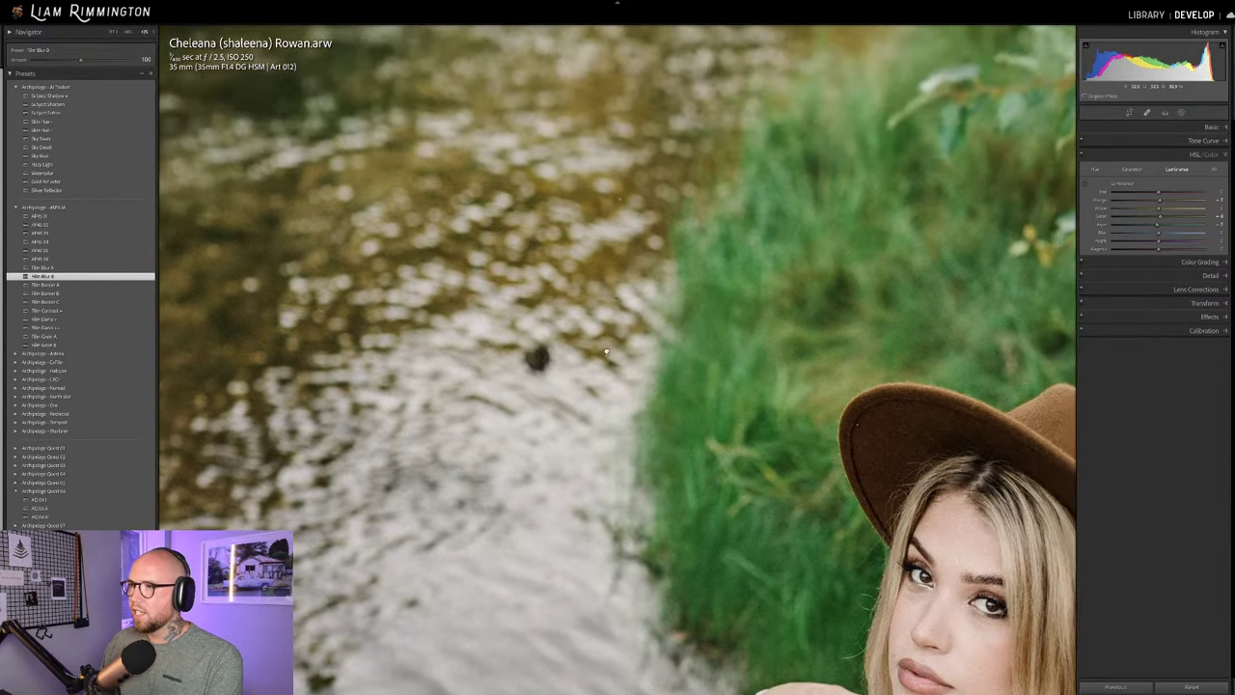
pyautogui.moveTo(697, 386); pyautogui.dragTo(414, 295)
pyautogui.moveTo(723, 256); pyautogui.dragTo(1000, 298)
pyautogui.click(537, 345)
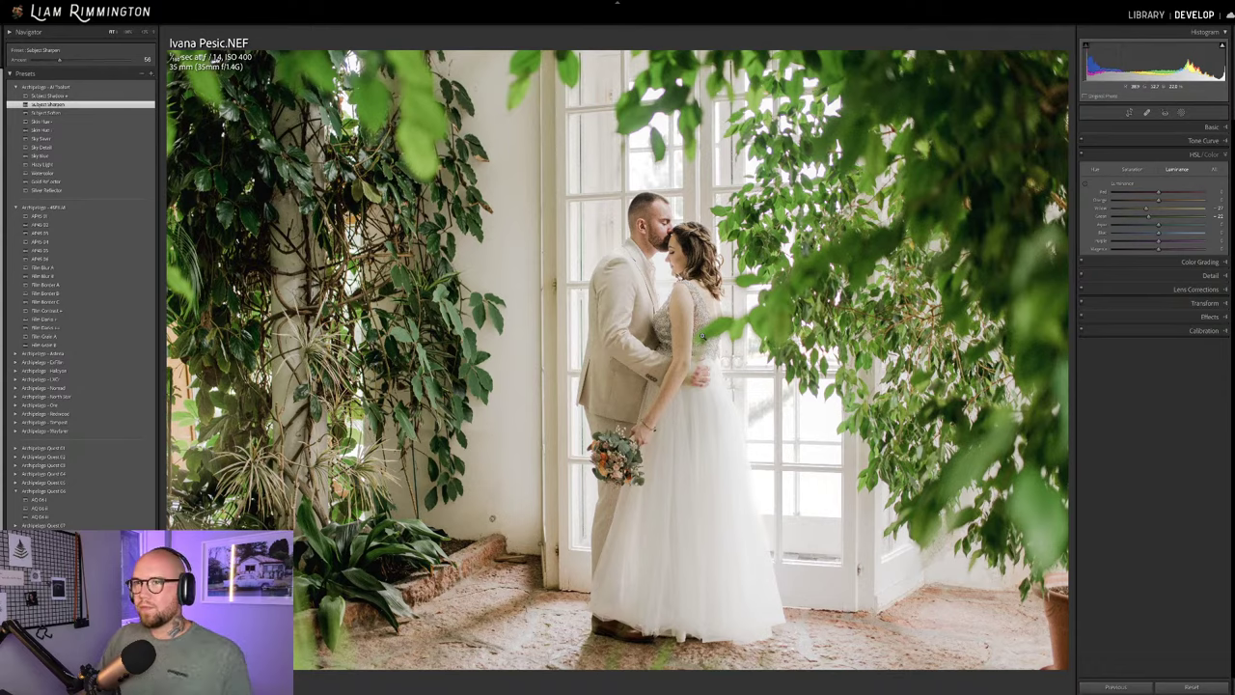
pyautogui.press('Right')
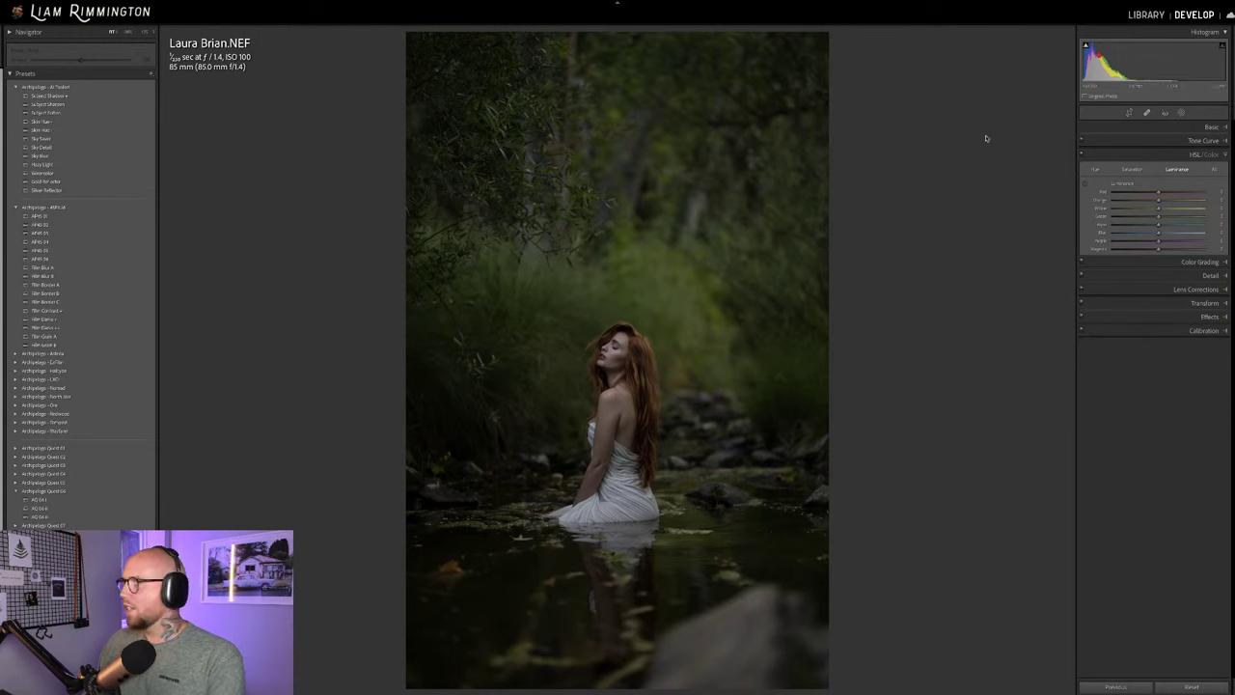
pyautogui.moveTo(1149, 60); pyautogui.dragTo(1182, 60)
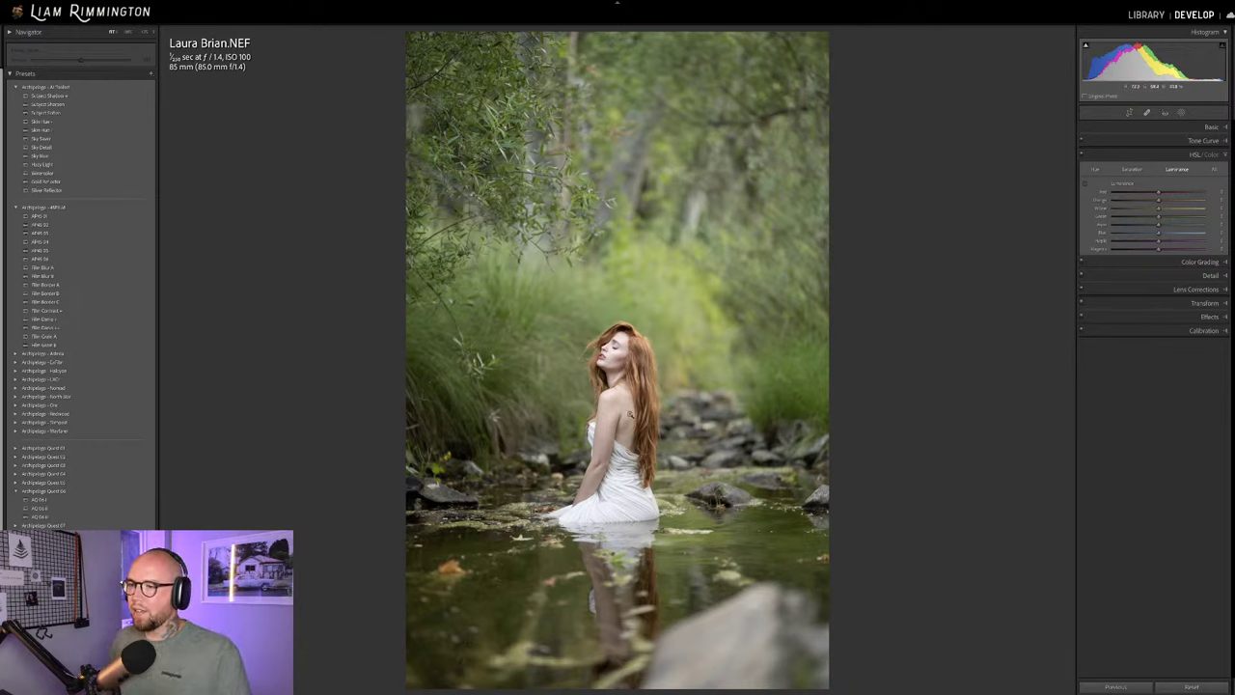
pyautogui.click(616, 484)
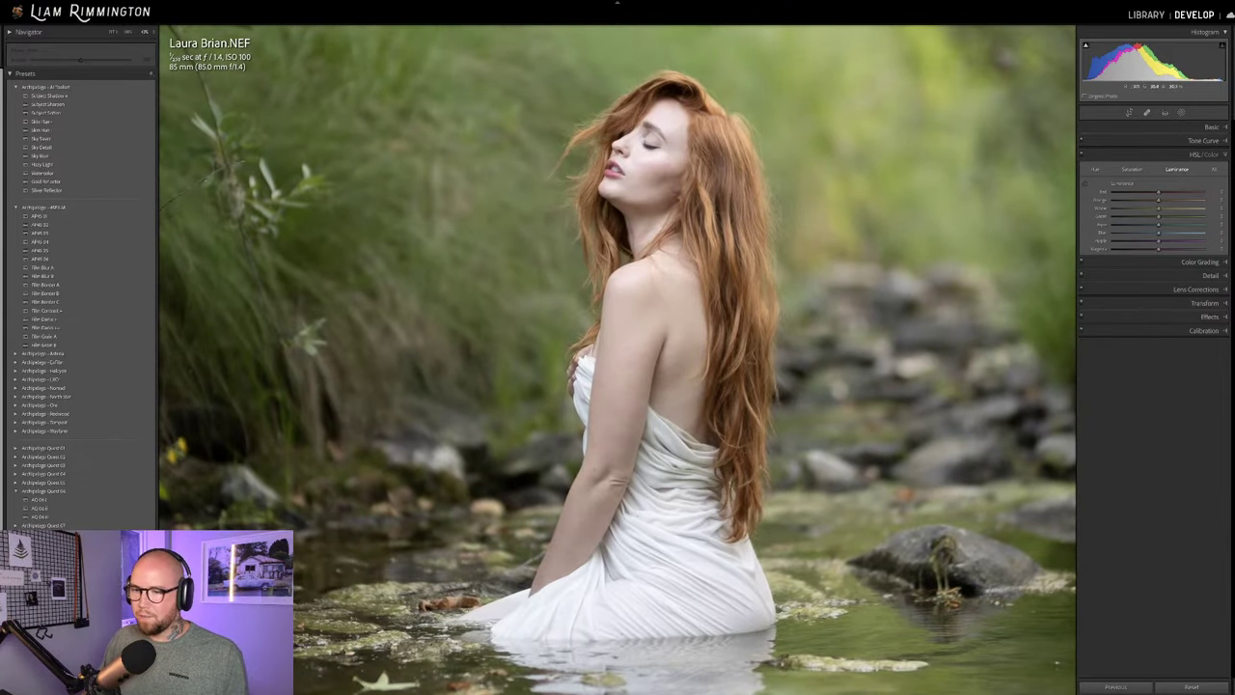
pyautogui.moveTo(415, 612); pyautogui.dragTo(613, 569)
pyautogui.moveTo(694, 584); pyautogui.dragTo(583, 308)
pyautogui.moveTo(635, 226); pyautogui.dragTo(1011, 495)
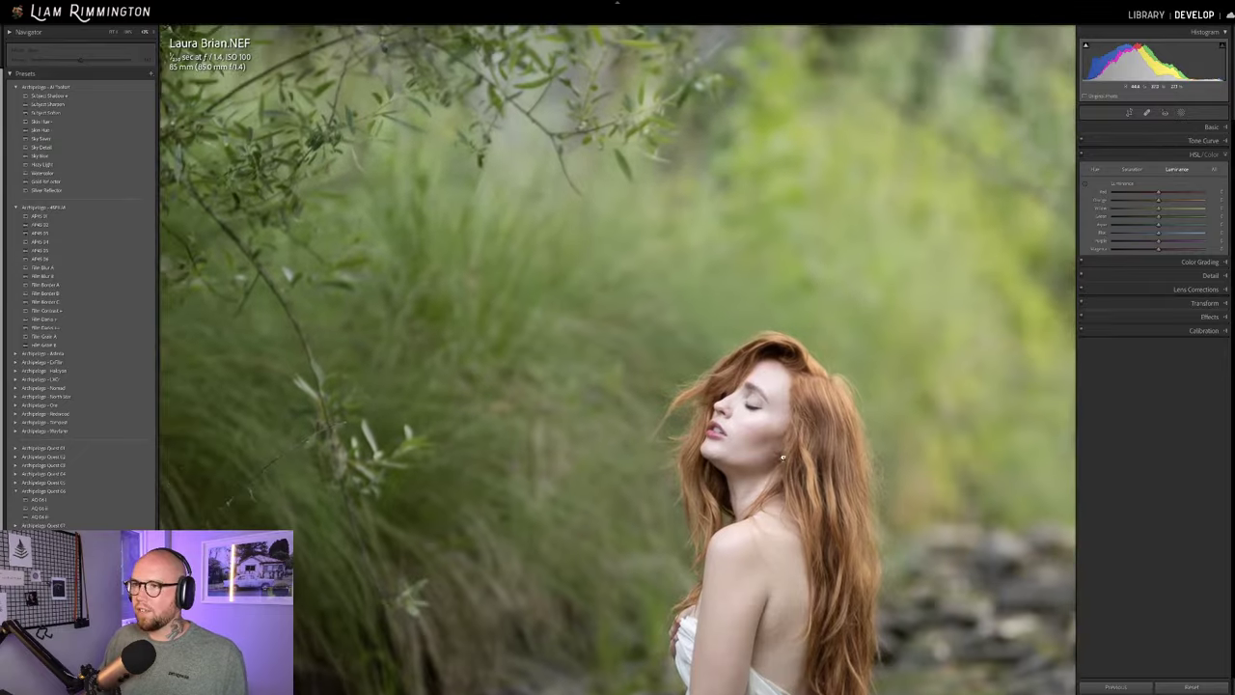
pyautogui.moveTo(783, 457); pyautogui.dragTo(786, 501)
pyautogui.click(737, 331)
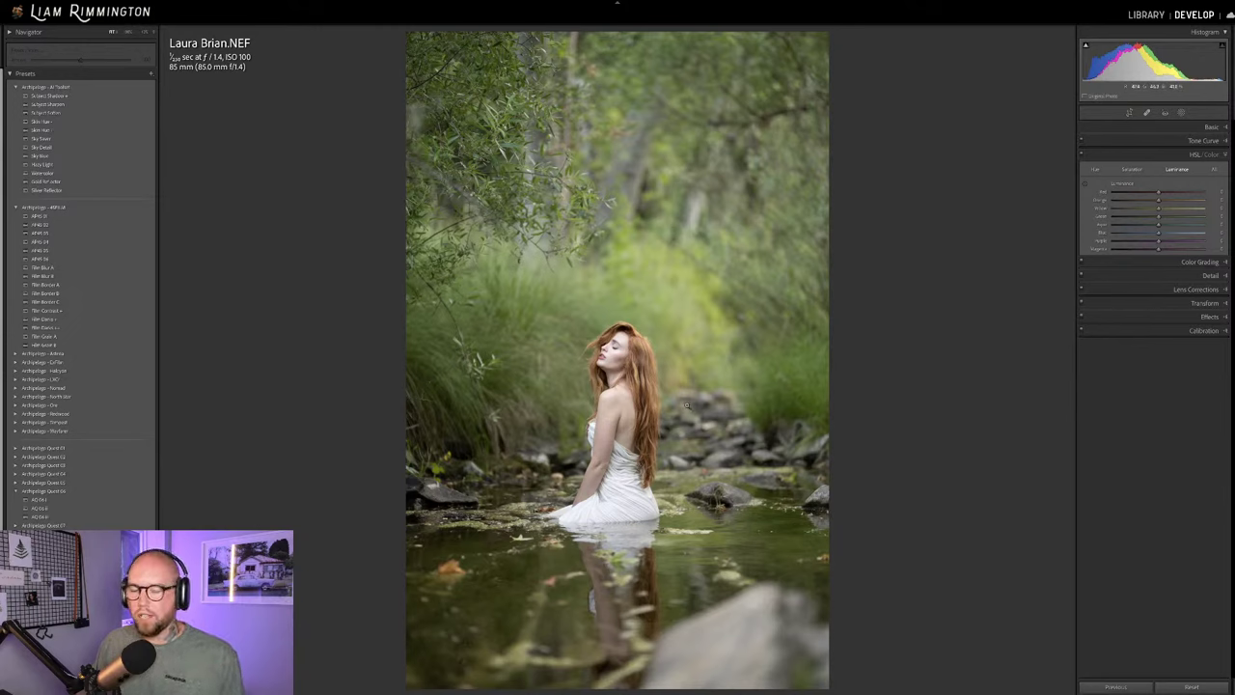
# Expand the Basic panel and nudge the Temp slider slightly warmer.
pyautogui.click(1211, 126)
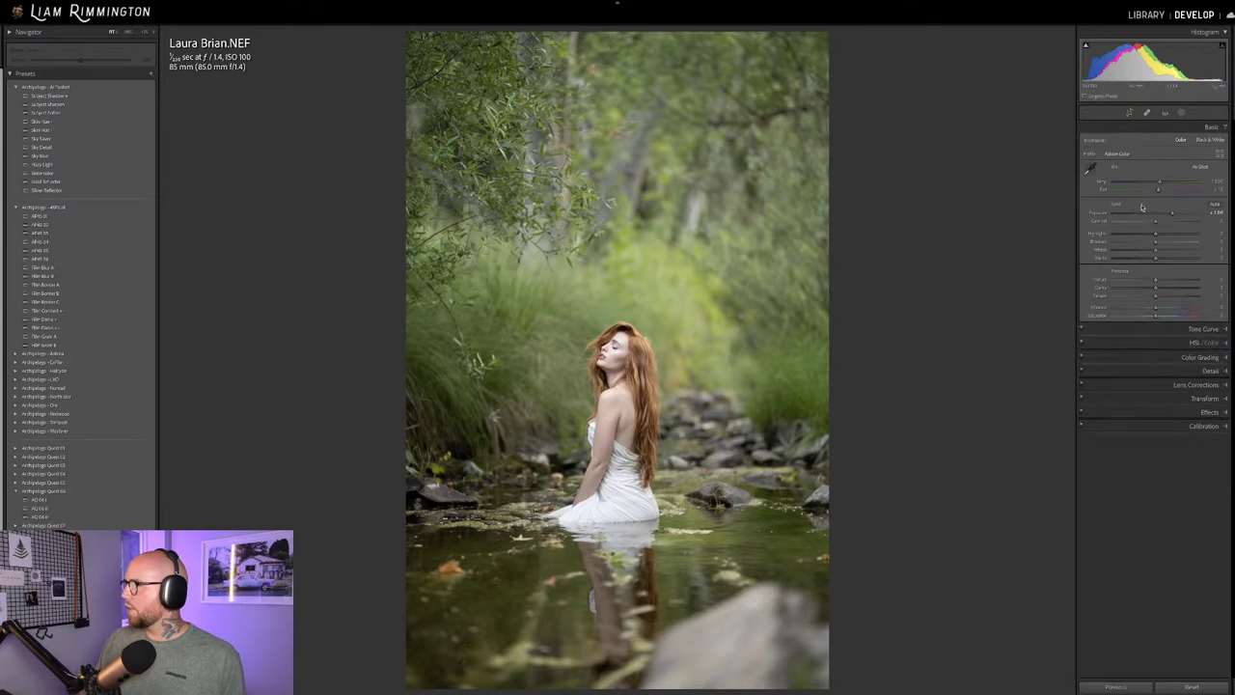
pyautogui.moveTo(1161, 183); pyautogui.dragTo(1168, 183)
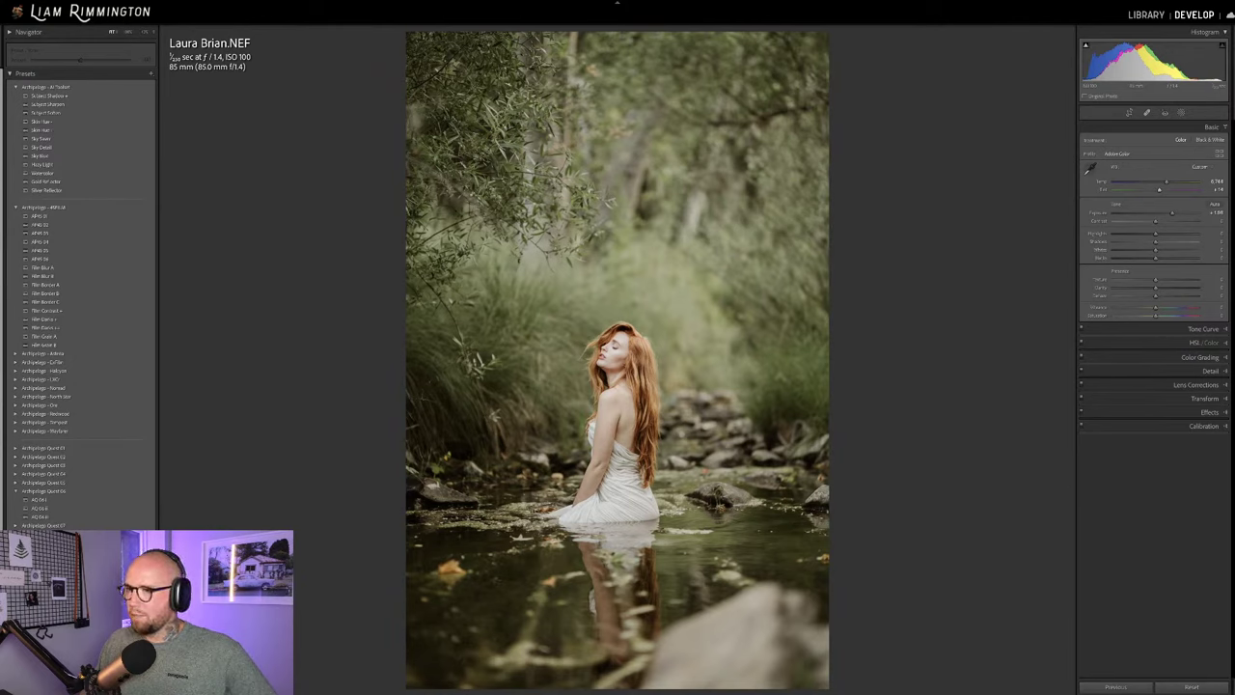
# Apply the Light & Air preset, then fine-tune lens vignetting and exposure.
pyautogui.click(39, 499)
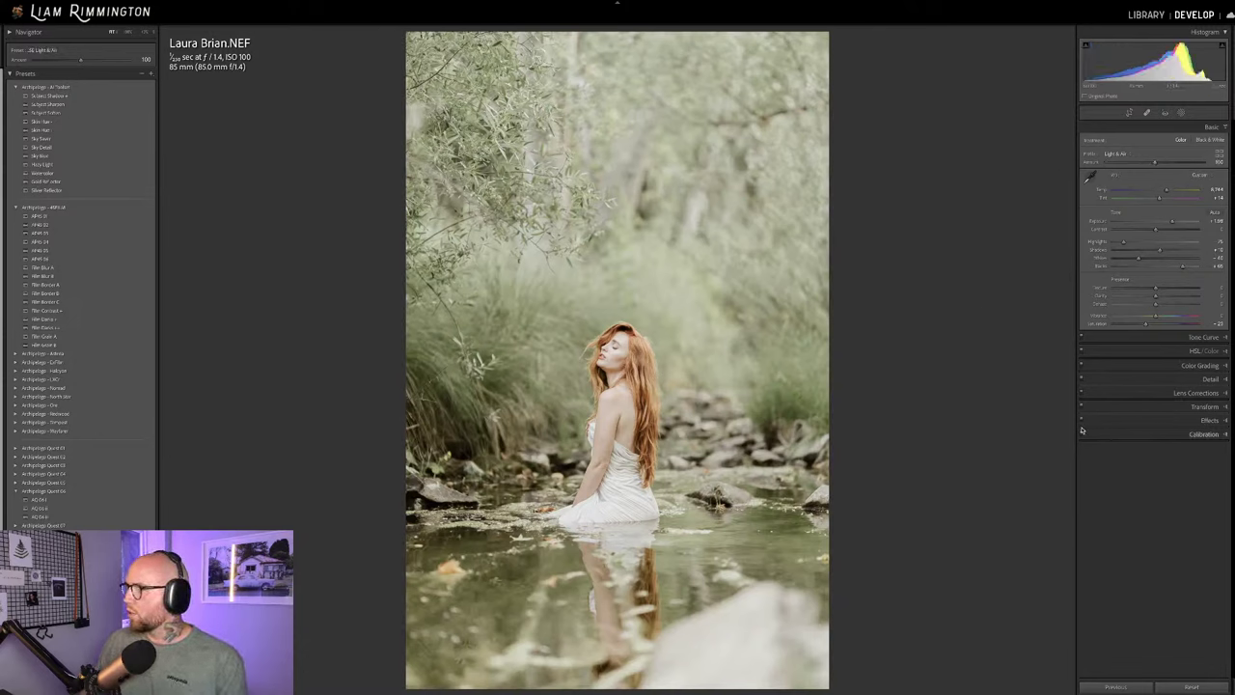
pyautogui.click(1192, 394)
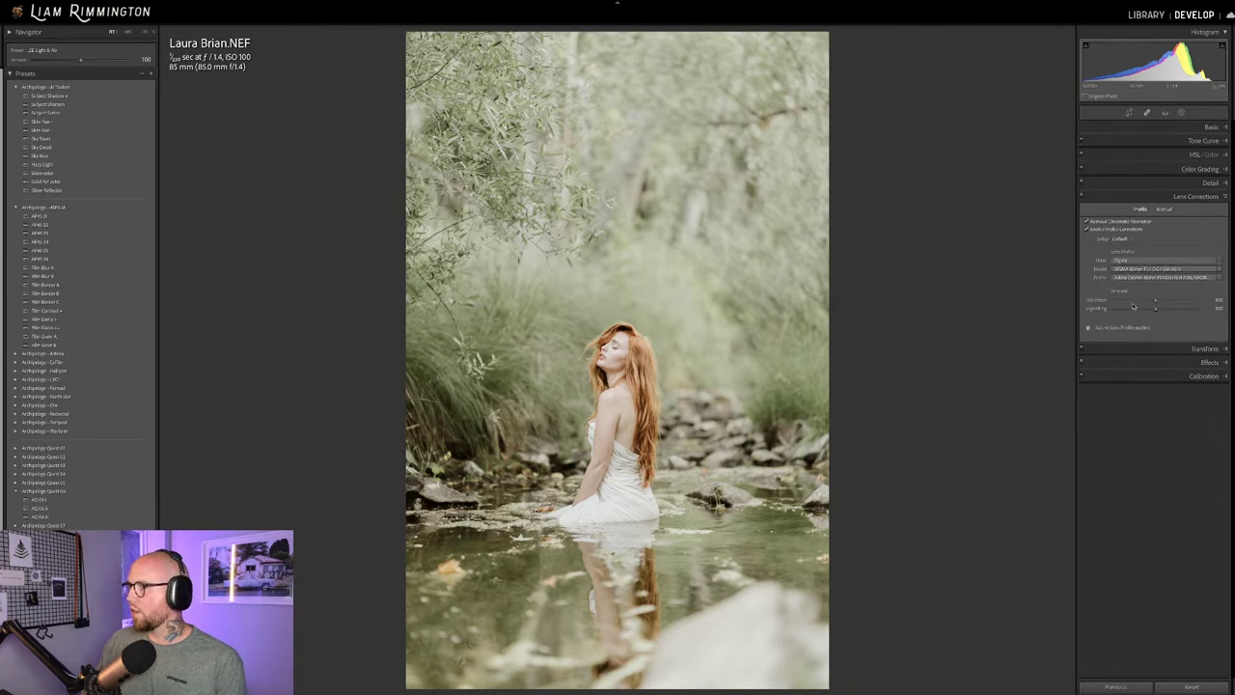
pyautogui.moveTo(1156, 310); pyautogui.dragTo(1126, 314)
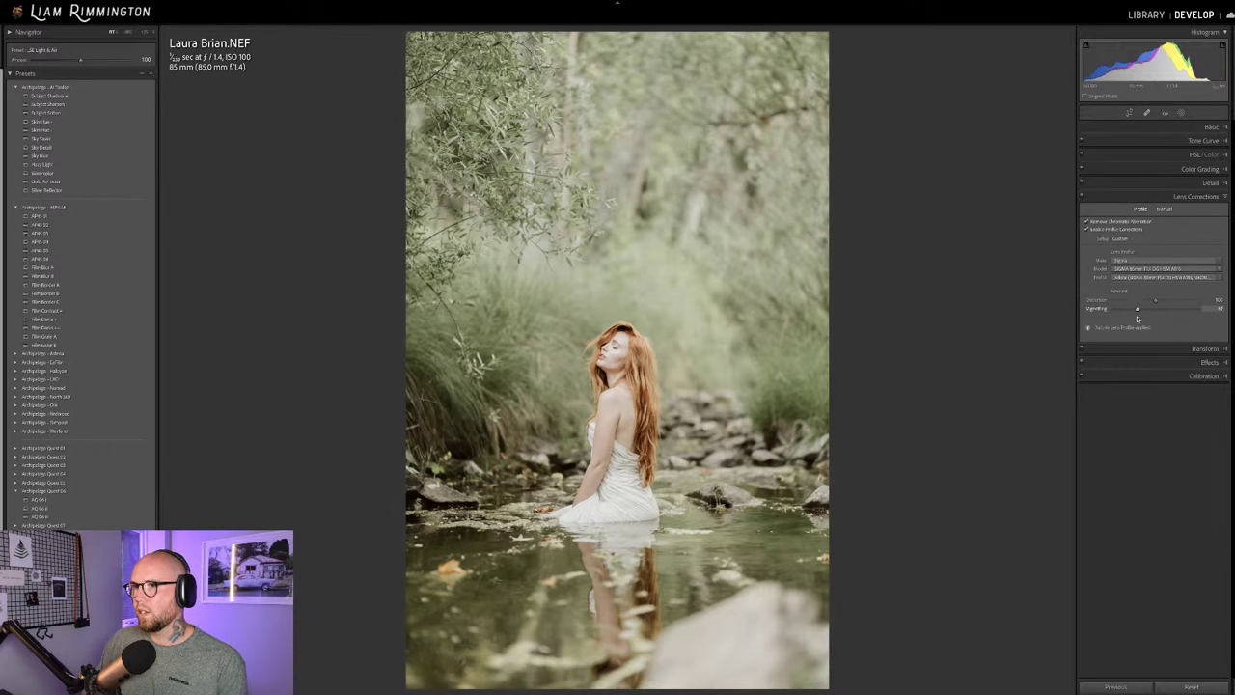
pyautogui.moveTo(1131, 318); pyautogui.dragTo(1137, 319)
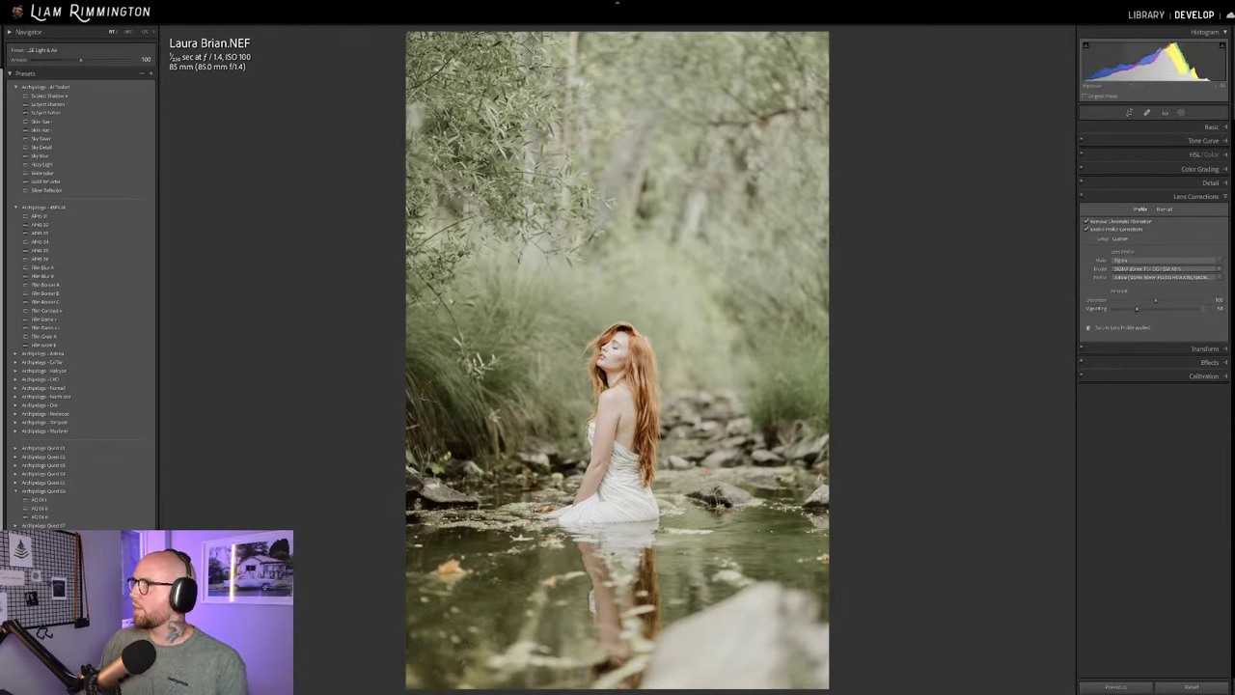
pyautogui.moveTo(1162, 60)
pyautogui.mouseDown()
pyautogui.moveTo(1150, 59)
pyautogui.moveTo(1169, 60)
pyautogui.mouseUp()
pyautogui.moveTo(1137, 308); pyautogui.dragTo(1142, 311)
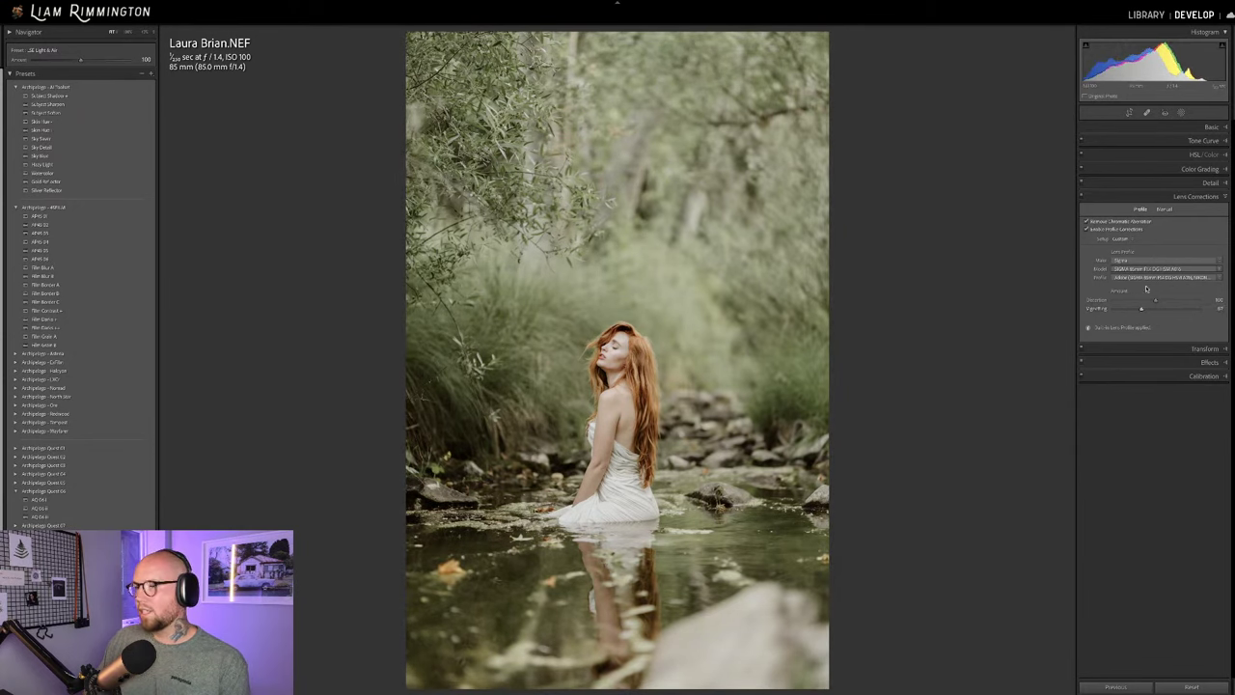
# Raise the Light & Air profile Amount slider in the Basic panel.
pyautogui.click(1212, 126)
pyautogui.moveTo(1156, 160)
pyautogui.mouseDown()
pyautogui.moveTo(1141, 161)
pyautogui.moveTo(1195, 166)
pyautogui.moveTo(1171, 163)
pyautogui.mouseUp()
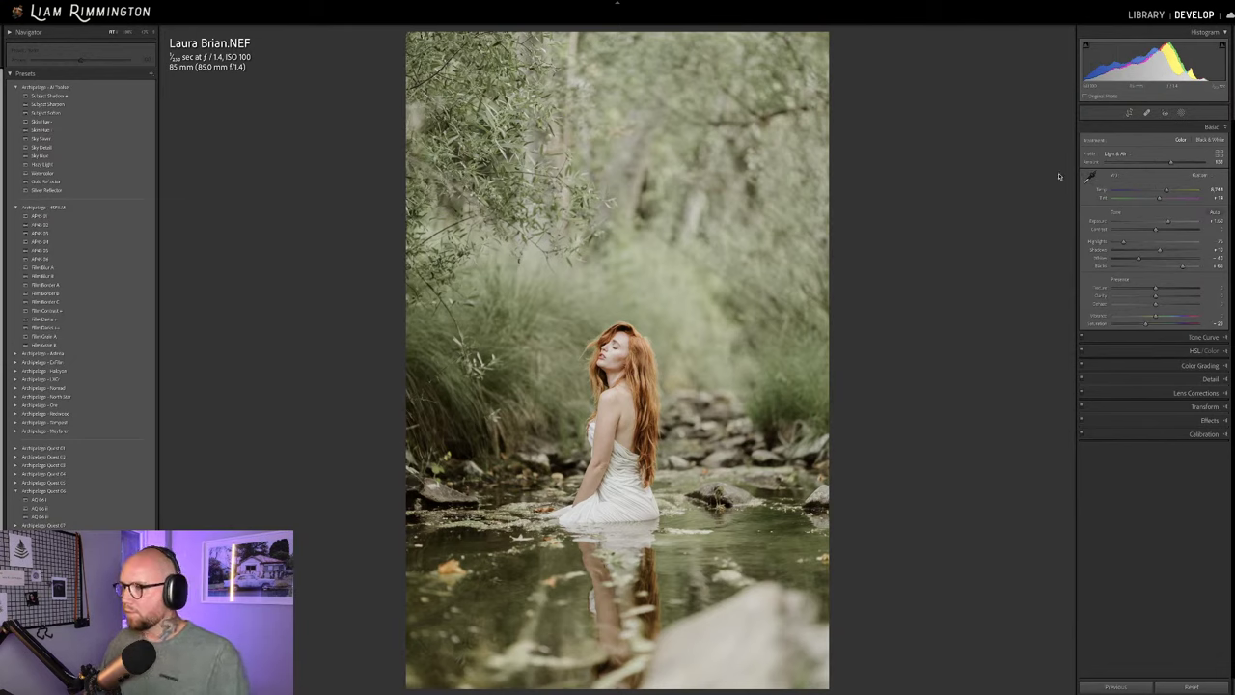
pyautogui.click(141, 177)
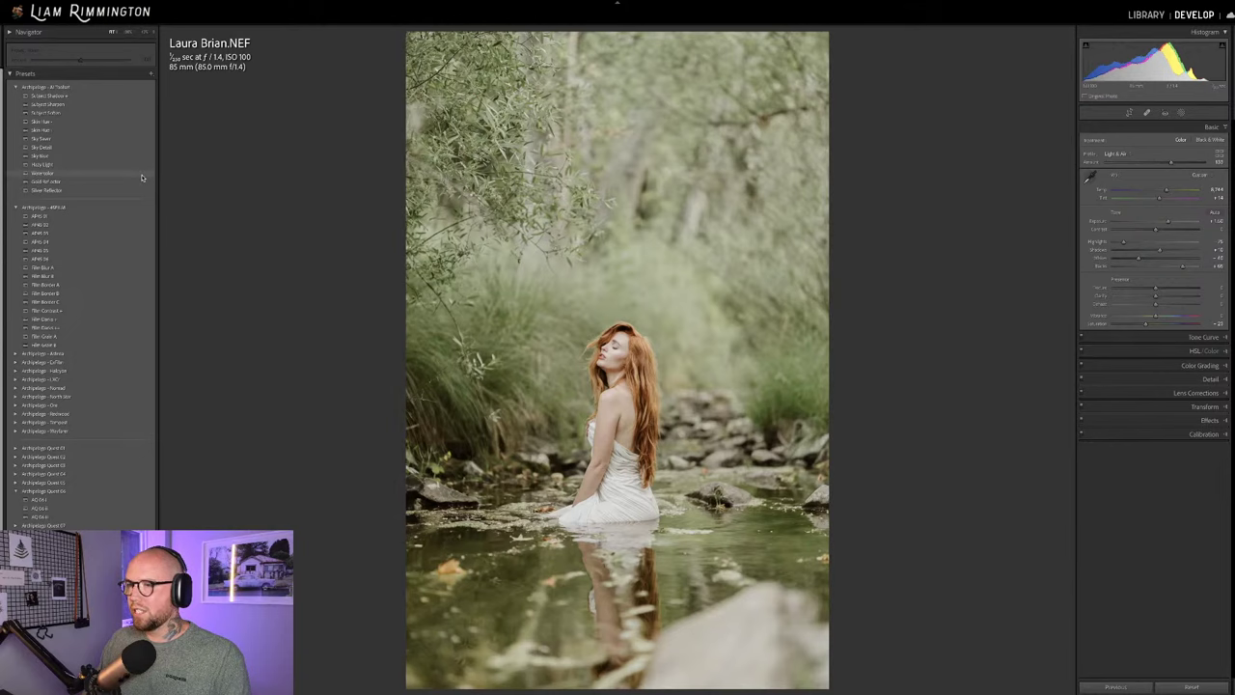
# Apply the Watercolor preset and ease exposure down to about +1.24.
pyautogui.click(142, 175)
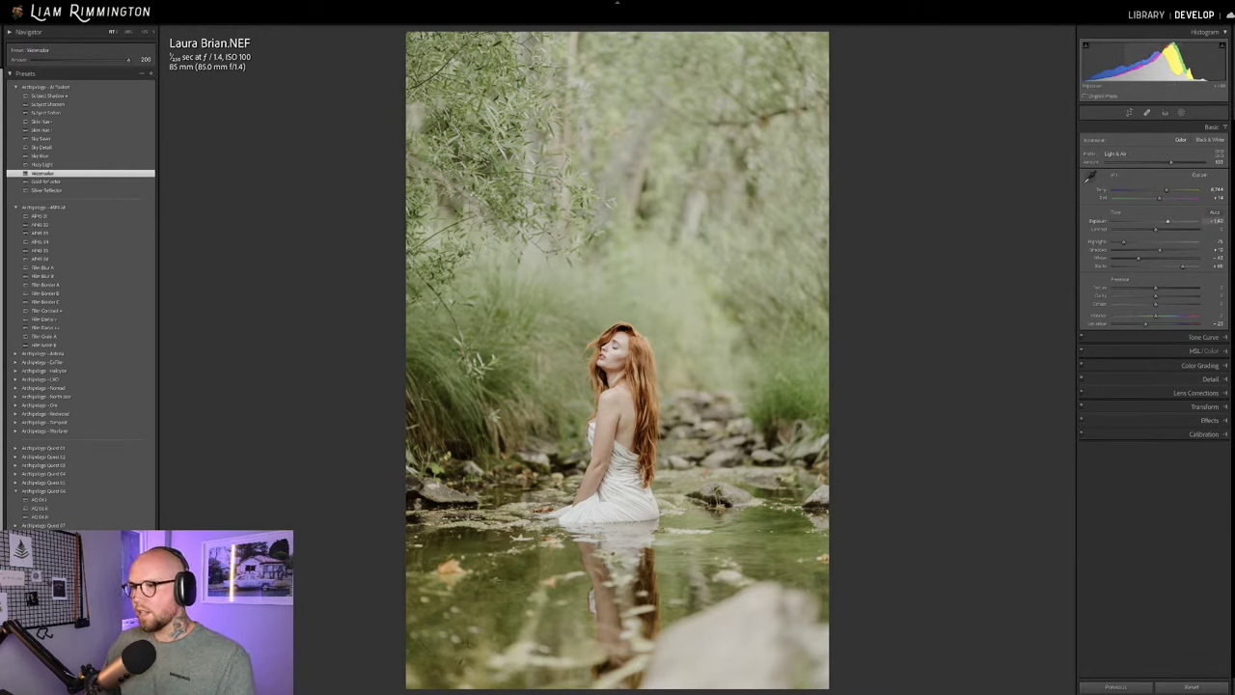
pyautogui.moveTo(1158, 60); pyautogui.dragTo(1143, 60)
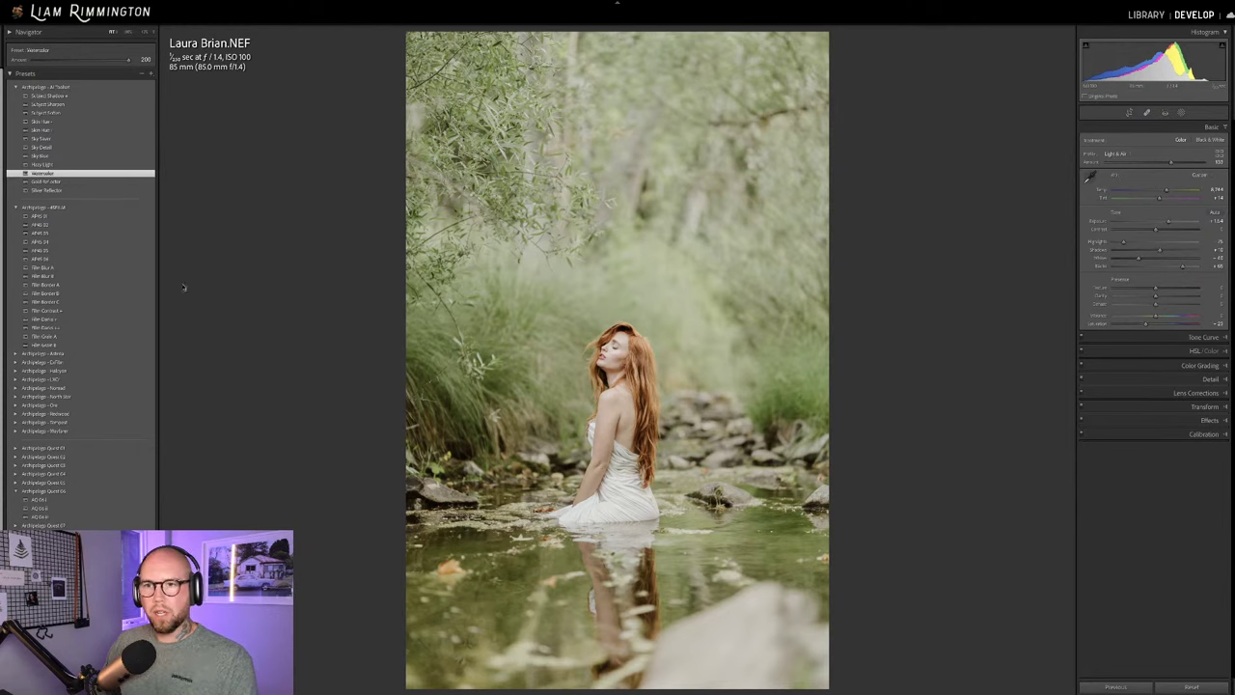
# Try Film Blur B, settle on Film Grain B, and compare before/after zoomed in on the woman.
pyautogui.click(135, 276)
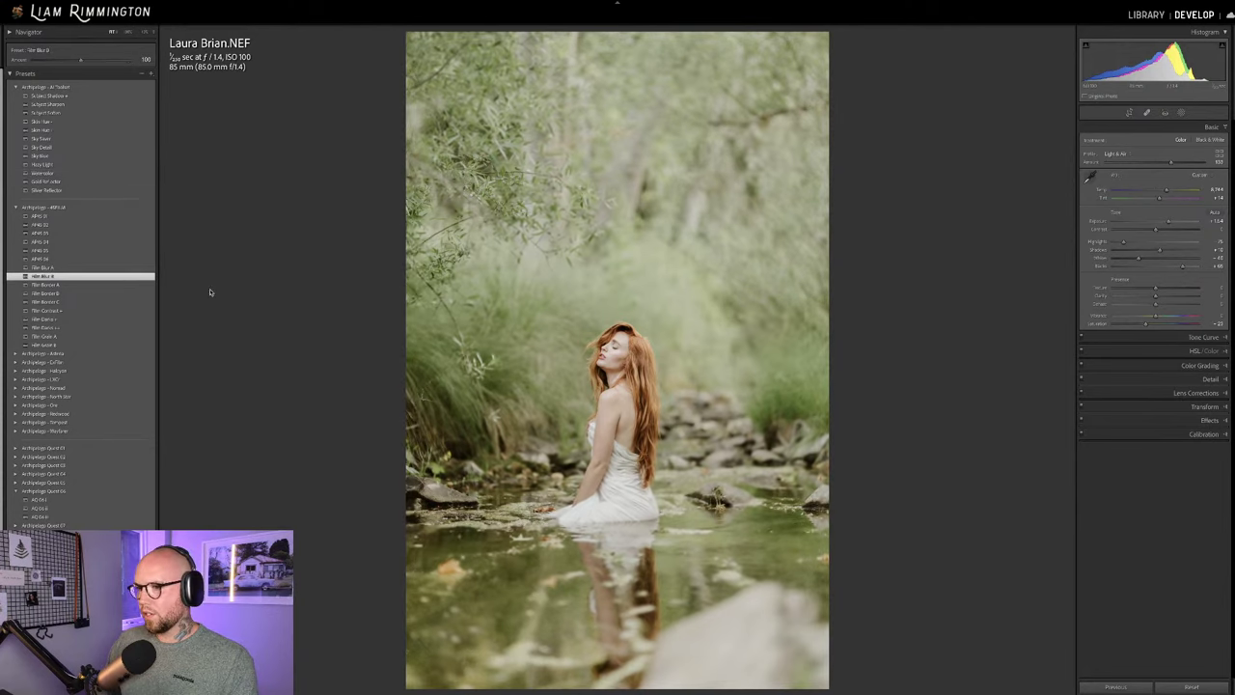
pyautogui.click(138, 346)
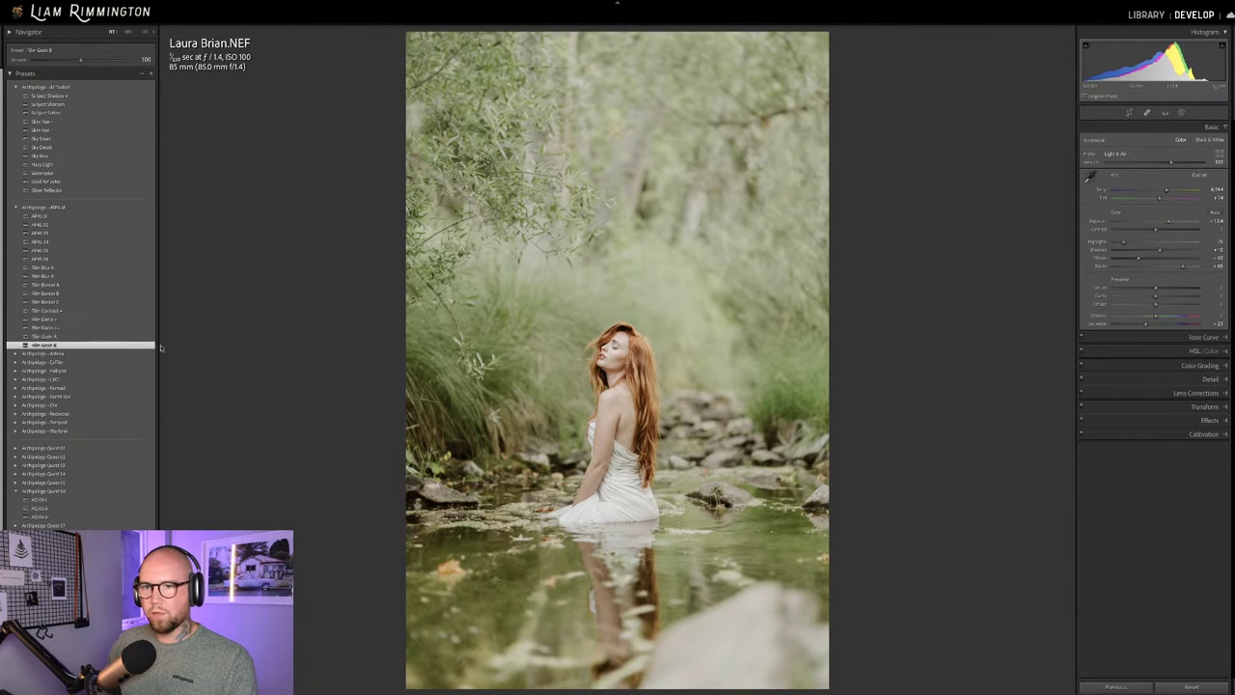
pyautogui.click(703, 317)
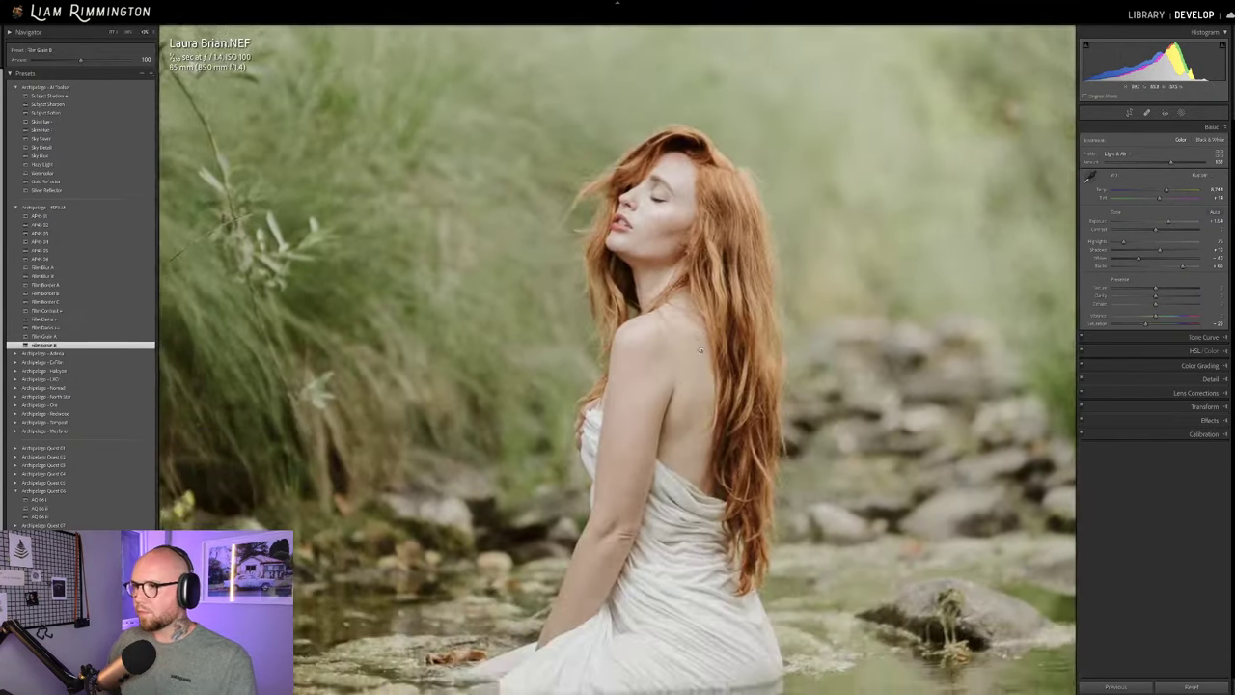
pyautogui.press('\\')
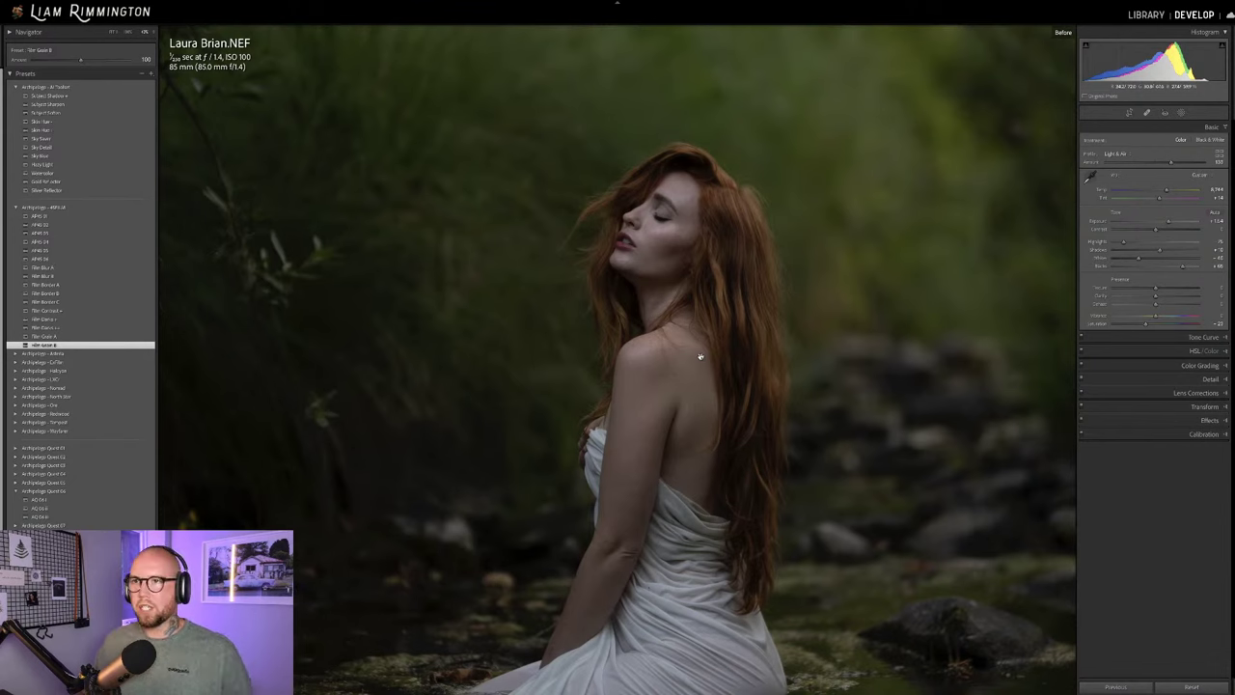
pyautogui.press('\\')
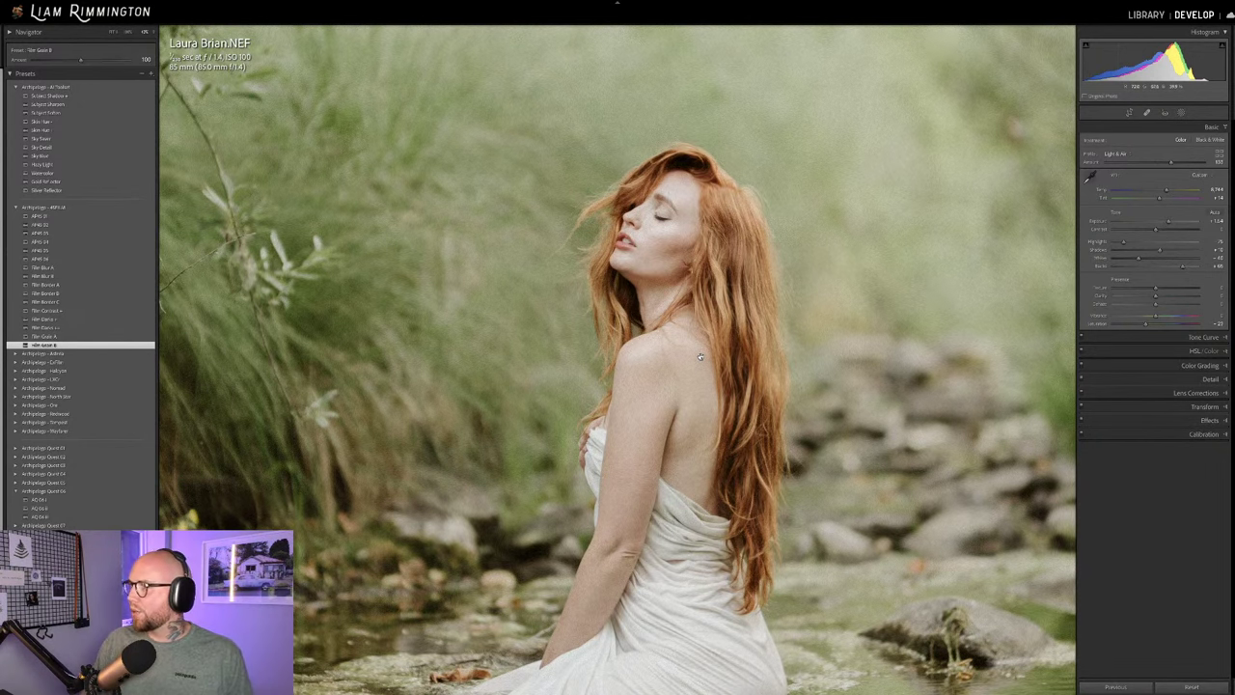
pyautogui.press('\\')
pyautogui.press('\\')
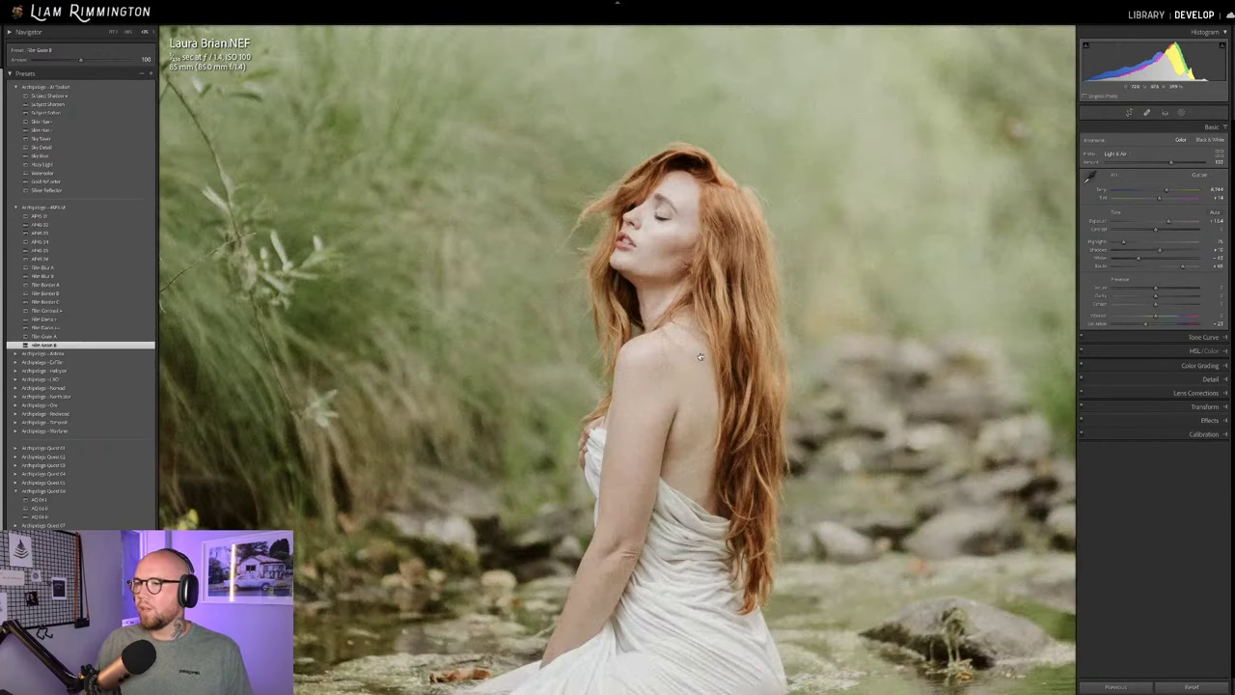
pyautogui.click(627, 327)
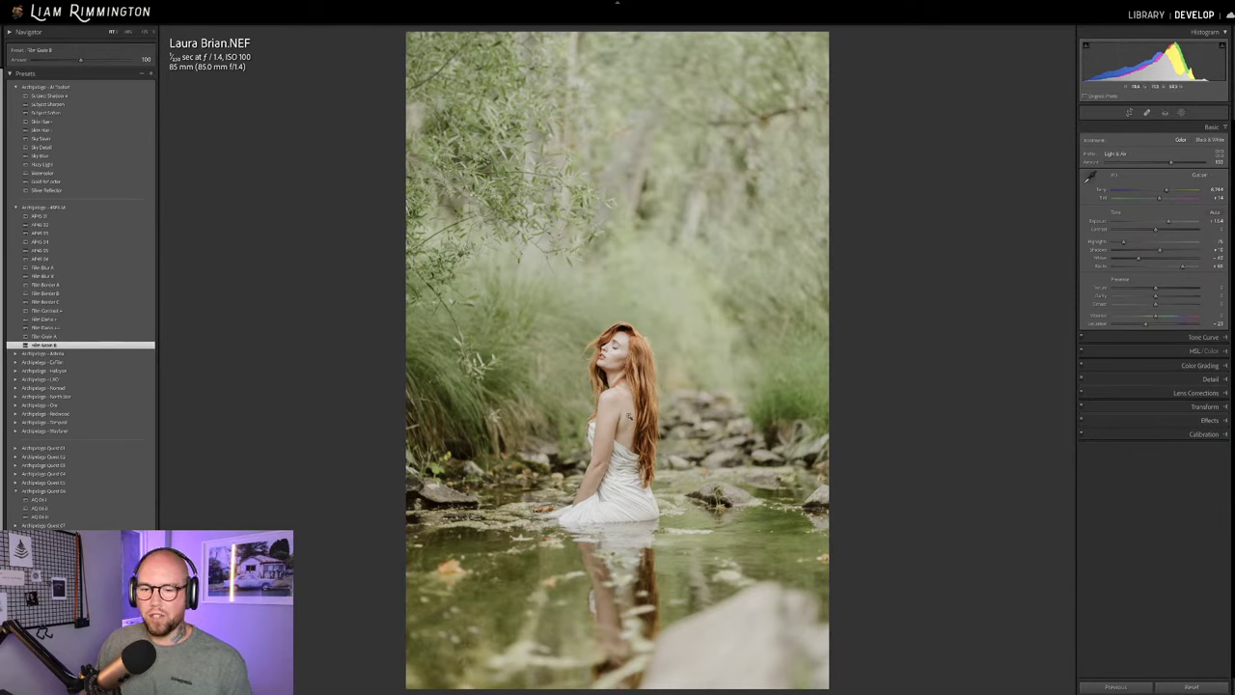
# Open the mask list and toggle the Watercolor mask off and on to compare, leaving it visible.
pyautogui.click(1181, 112)
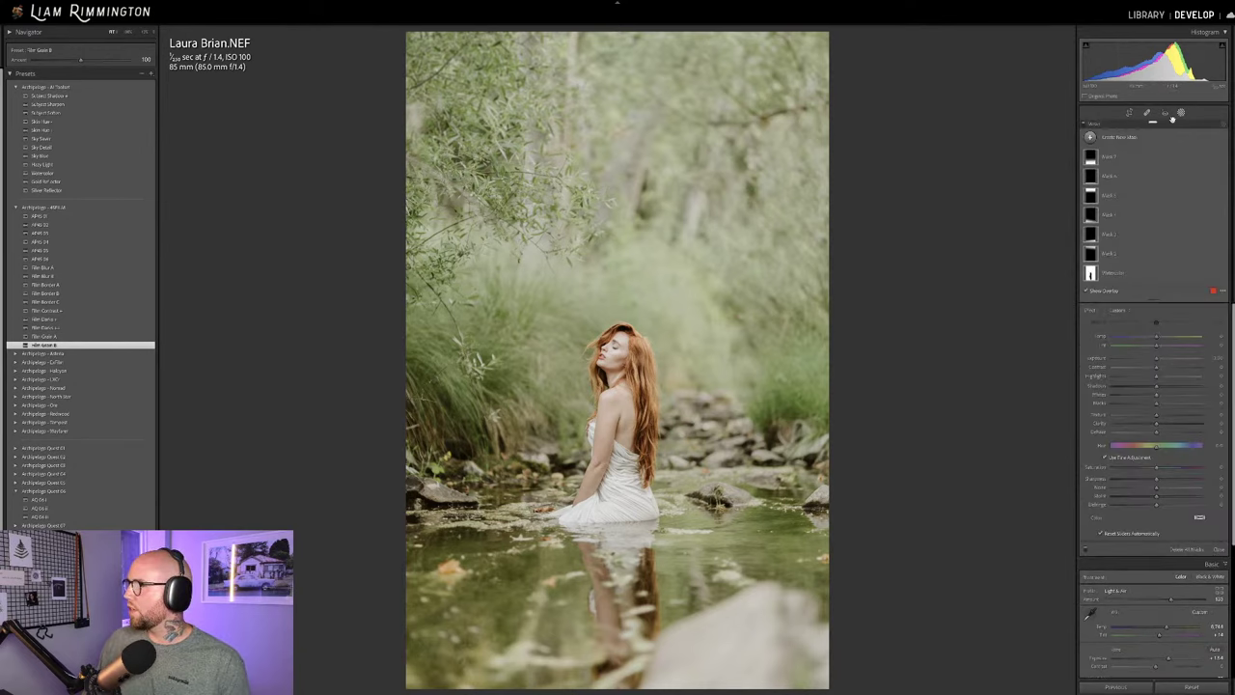
pyautogui.click(1221, 275)
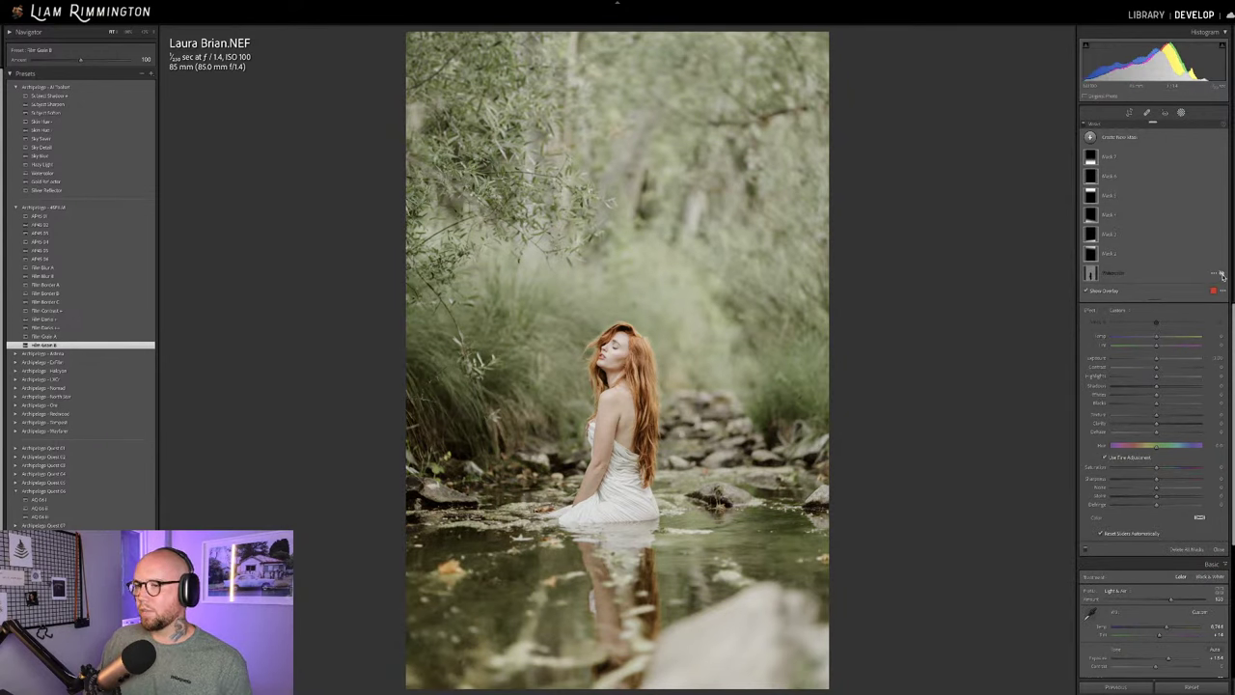
pyautogui.click(1221, 275)
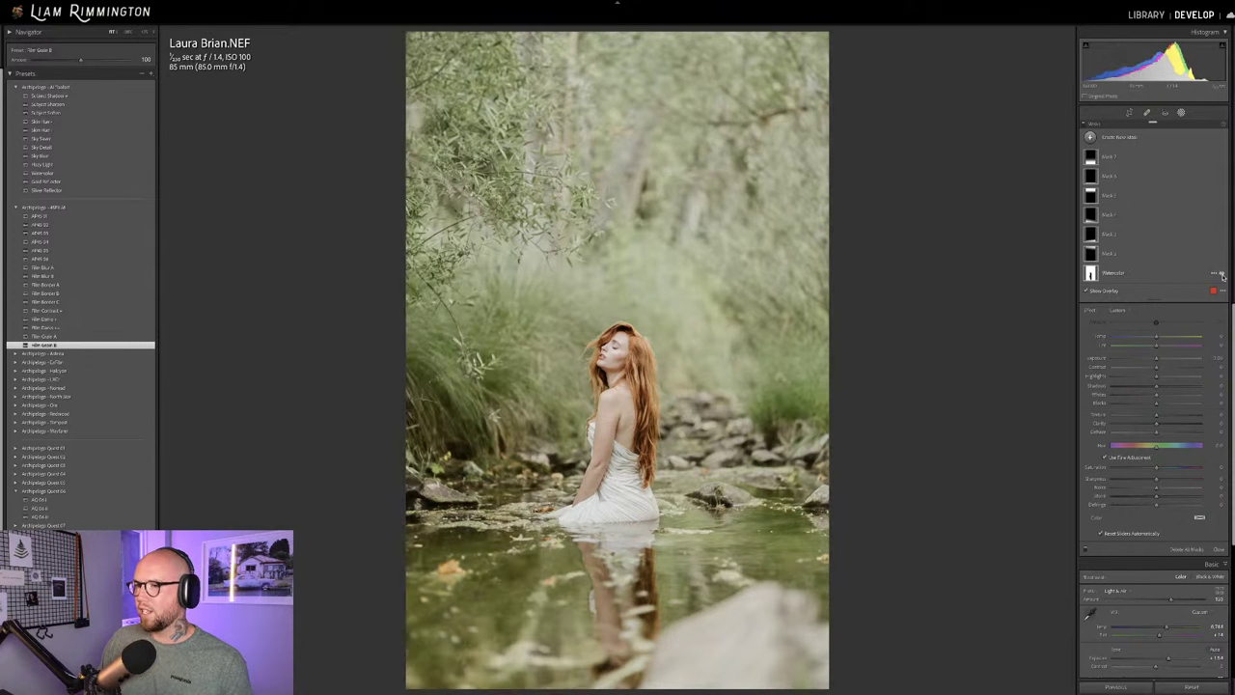
pyautogui.click(1220, 275)
pyautogui.click(1220, 275)
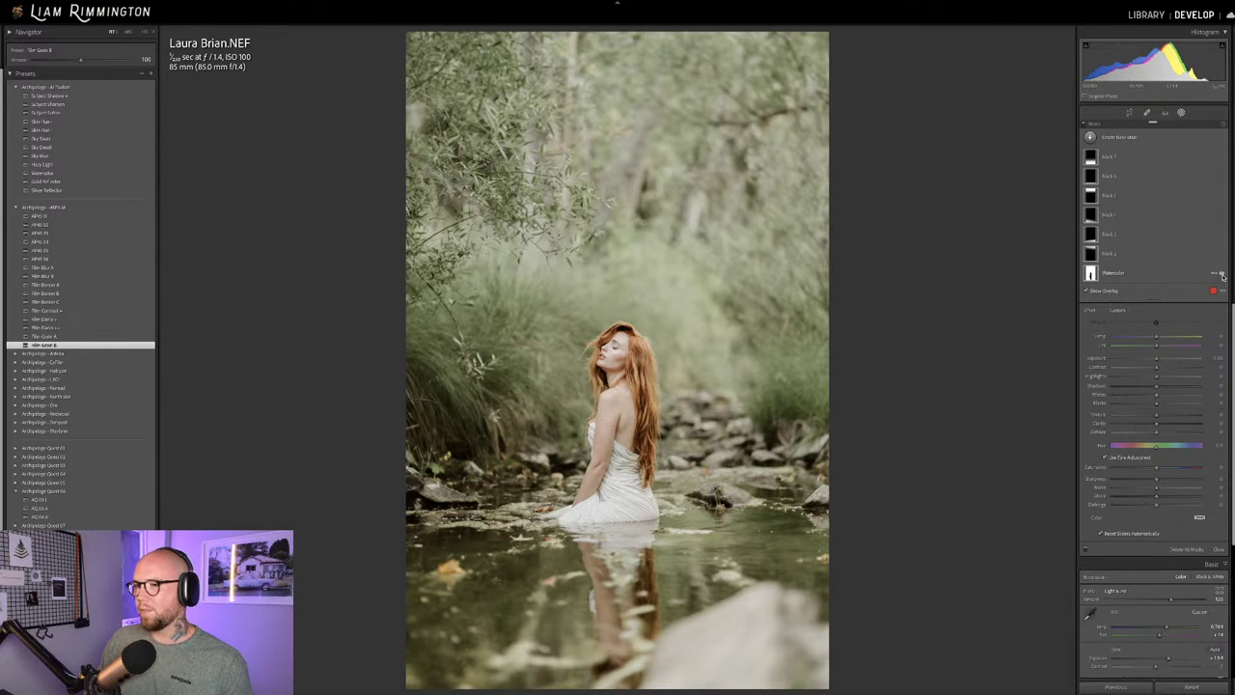
pyautogui.click(1221, 275)
pyautogui.click(1221, 275)
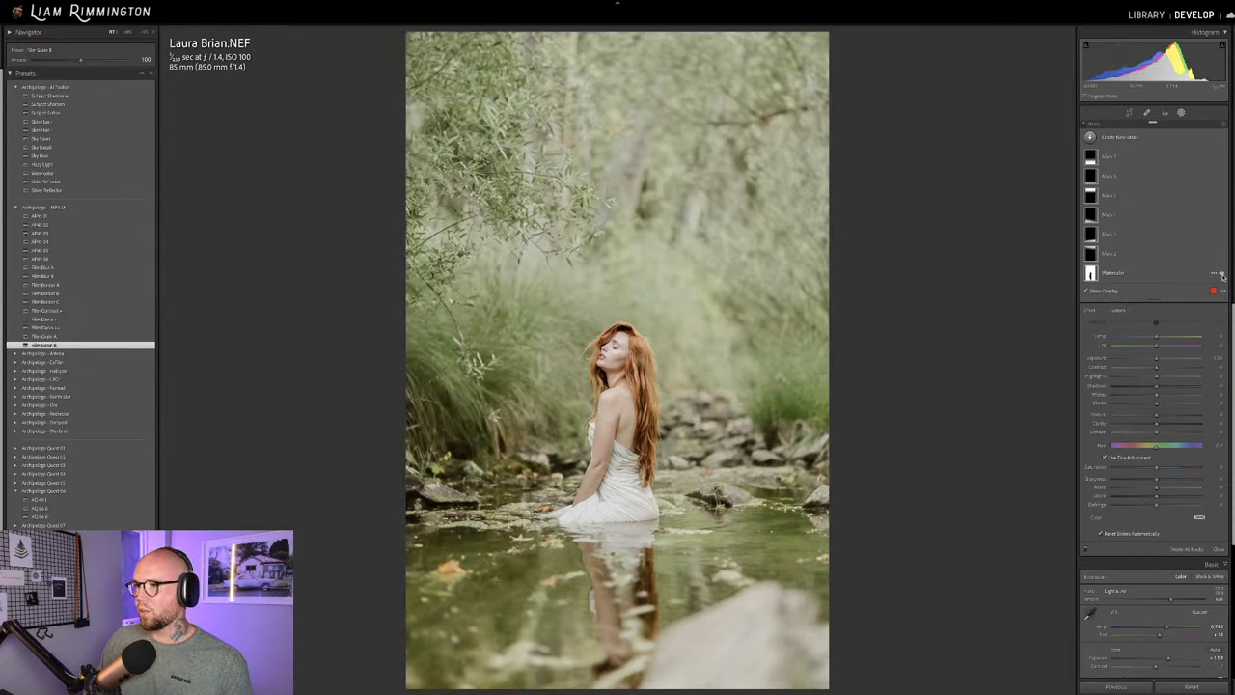
pyautogui.click(1221, 275)
pyautogui.click(1221, 275)
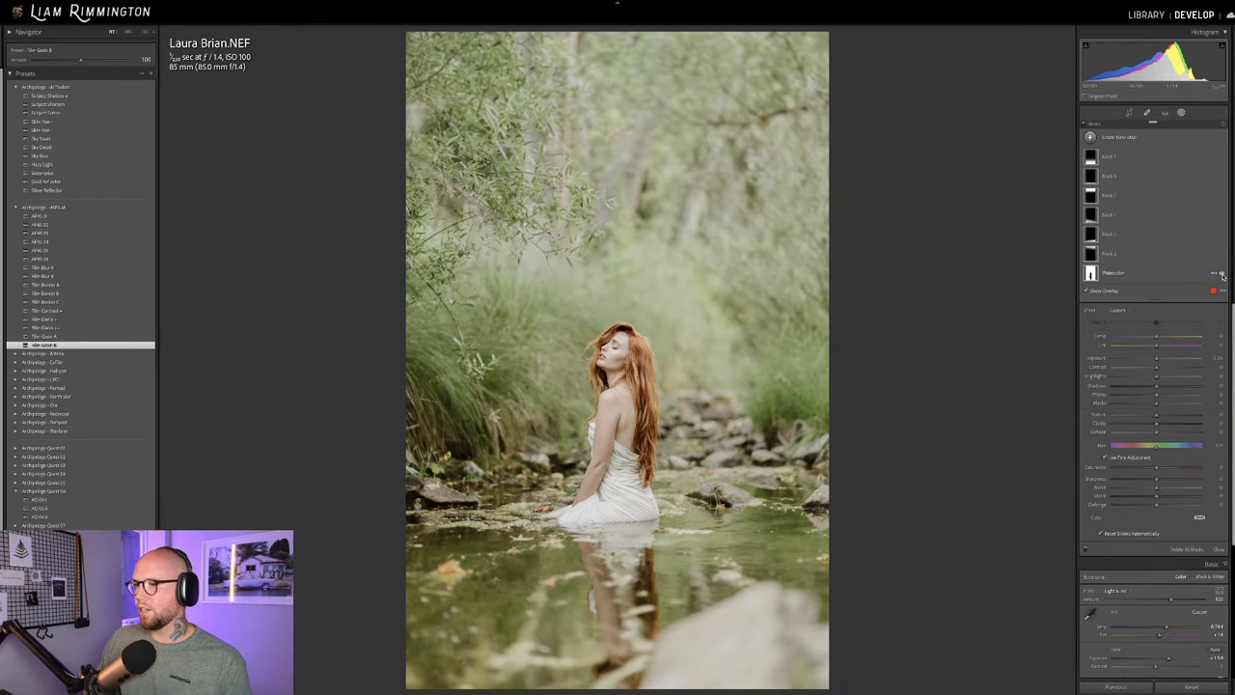
# Close the mask list and switch to the Library grid showing all five edited photos.
pyautogui.hotkey('shift', 'w')
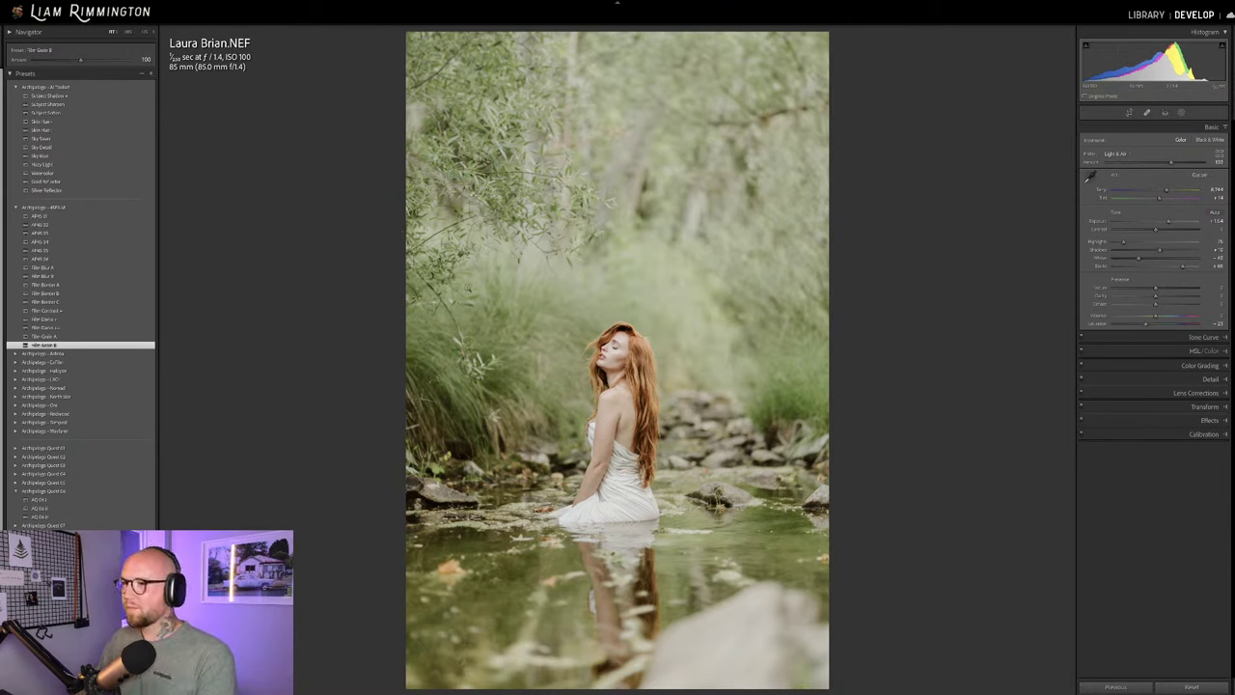
pyautogui.press('g')
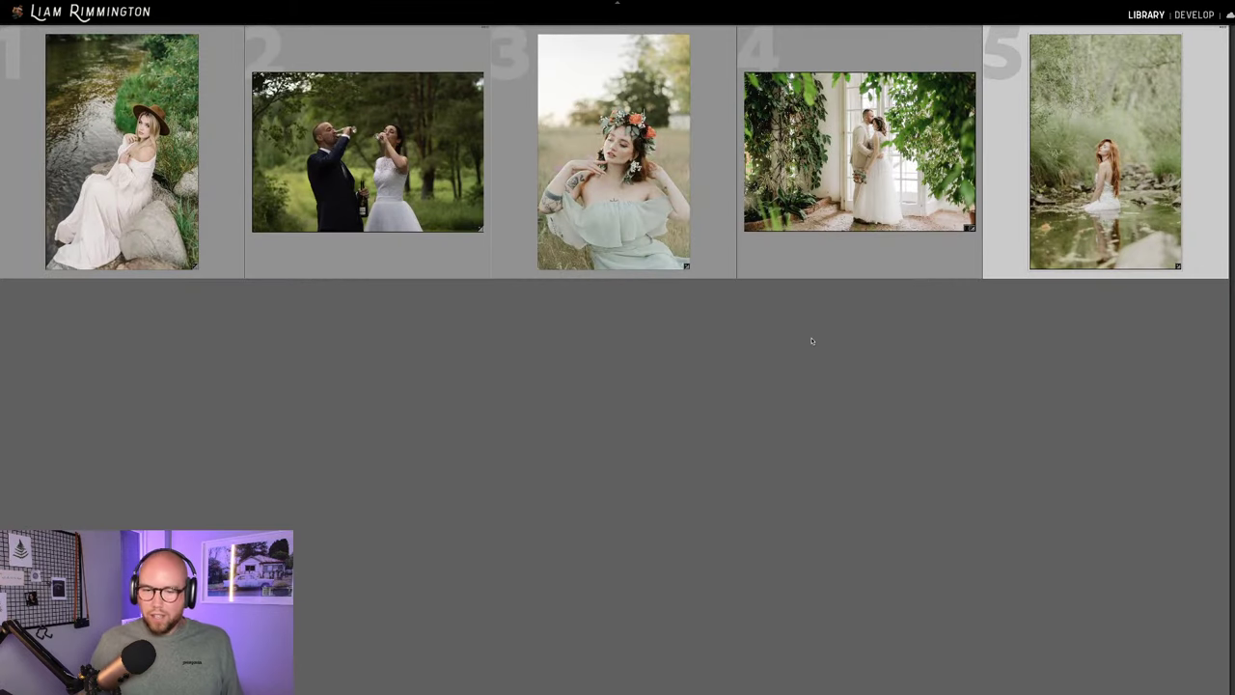